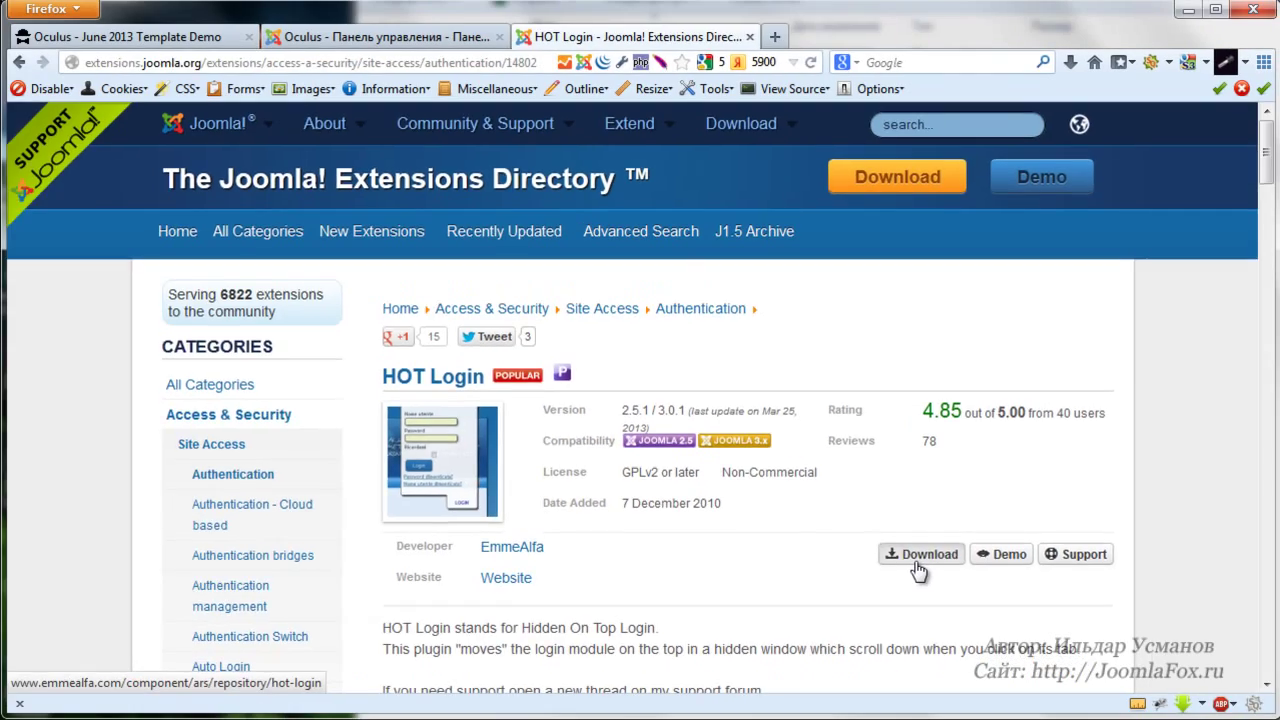
Open the HOT Login developer's download page listing versions 2.5.1 Stable and 3.0.1 Beta
left_click(917, 569)
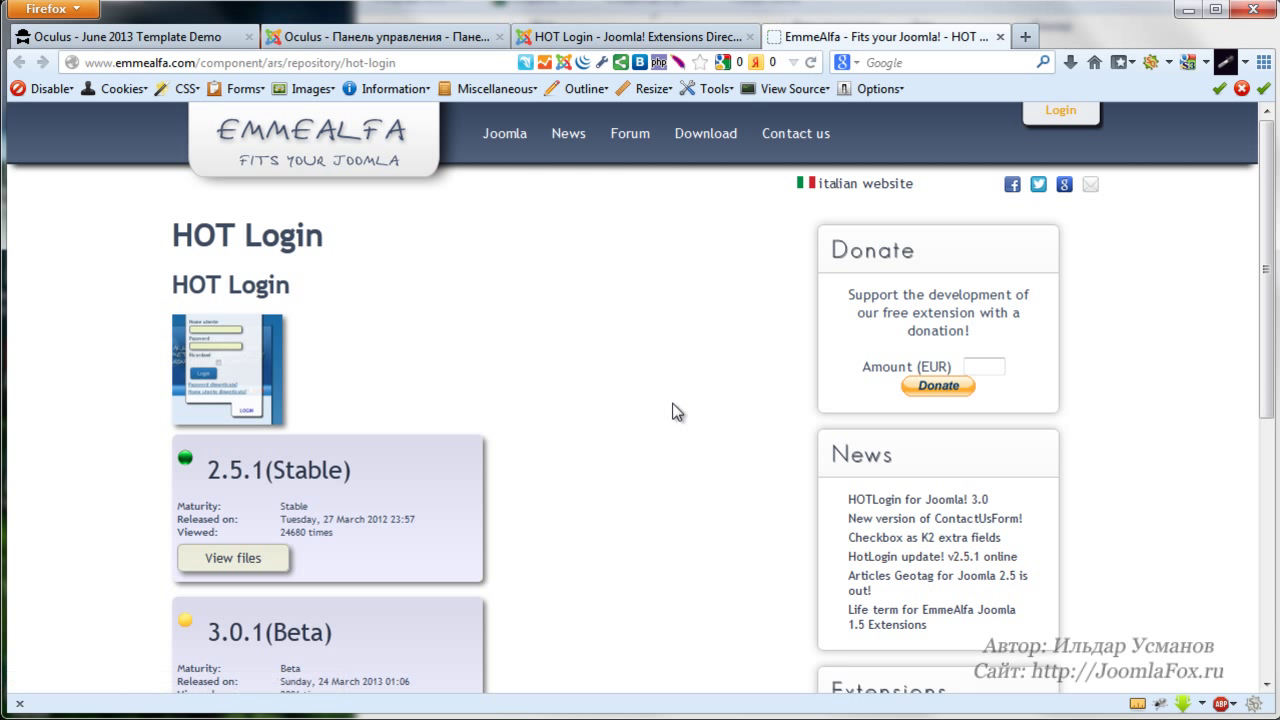
Copy the download link of the 36.21 Kb HOT Login 3.0.1 Beta package
scroll(670, 410, "down", 2)
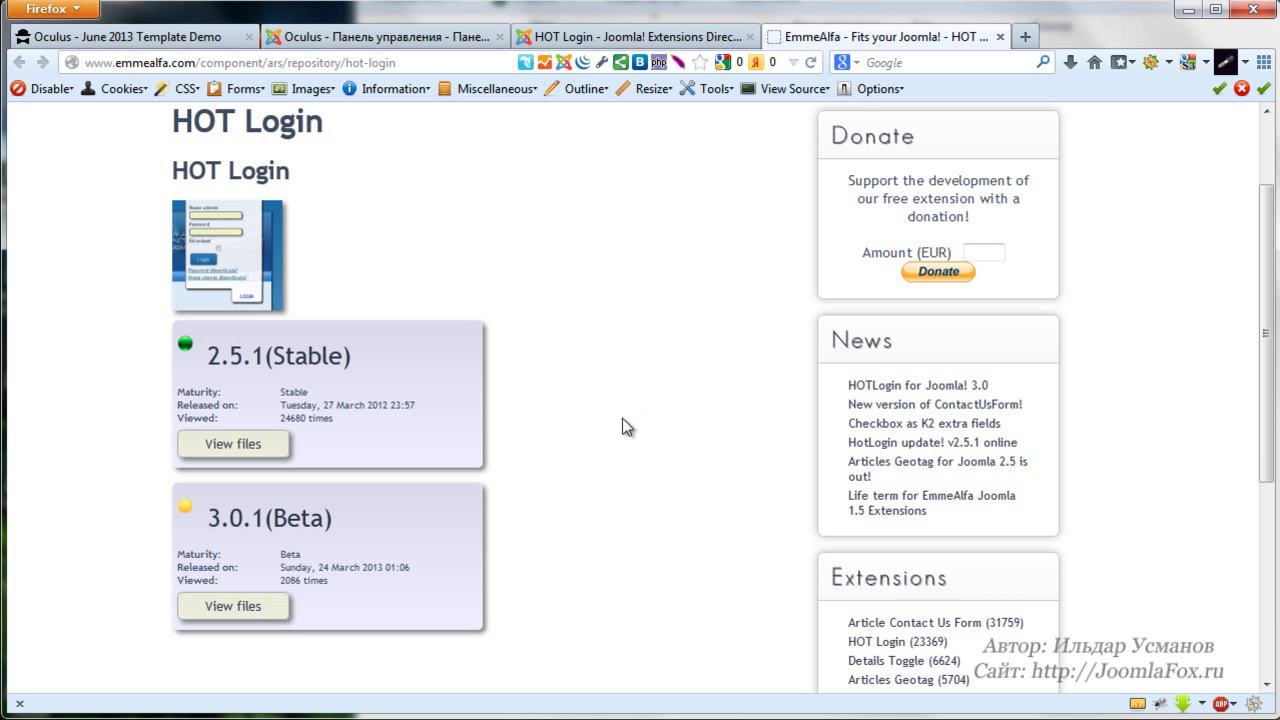
left_click(228, 608)
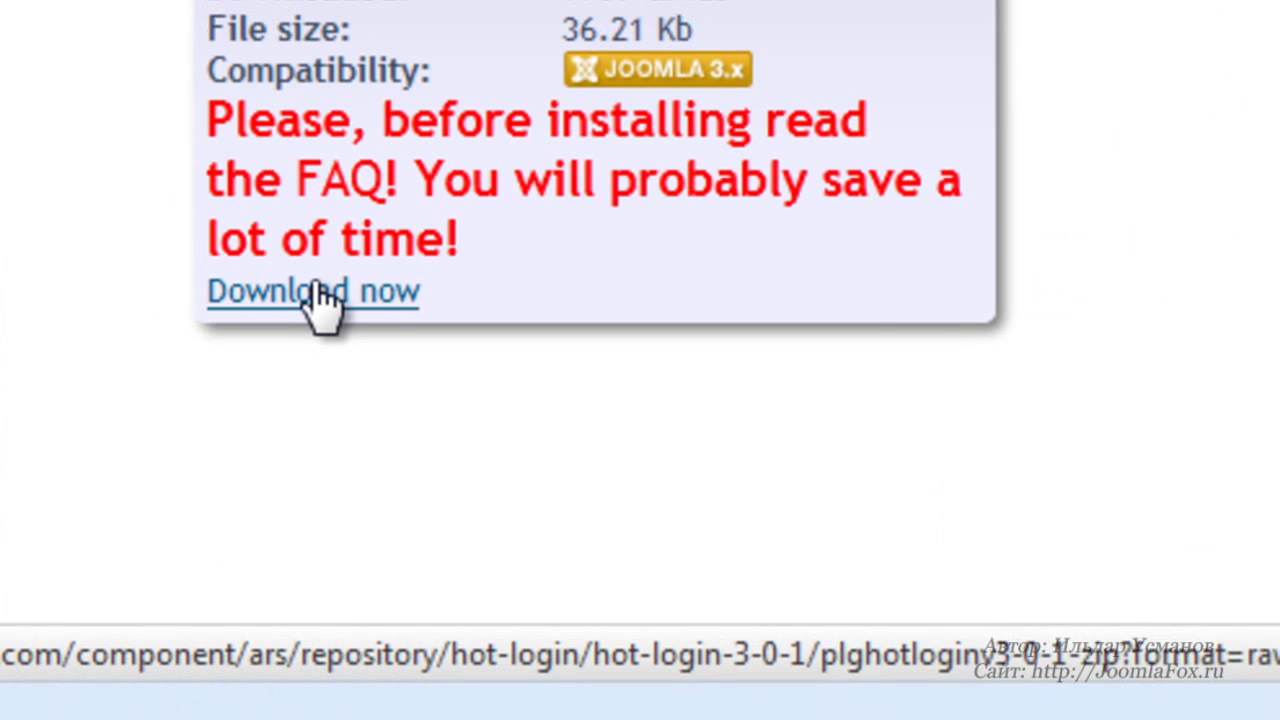
right_click(320, 292)
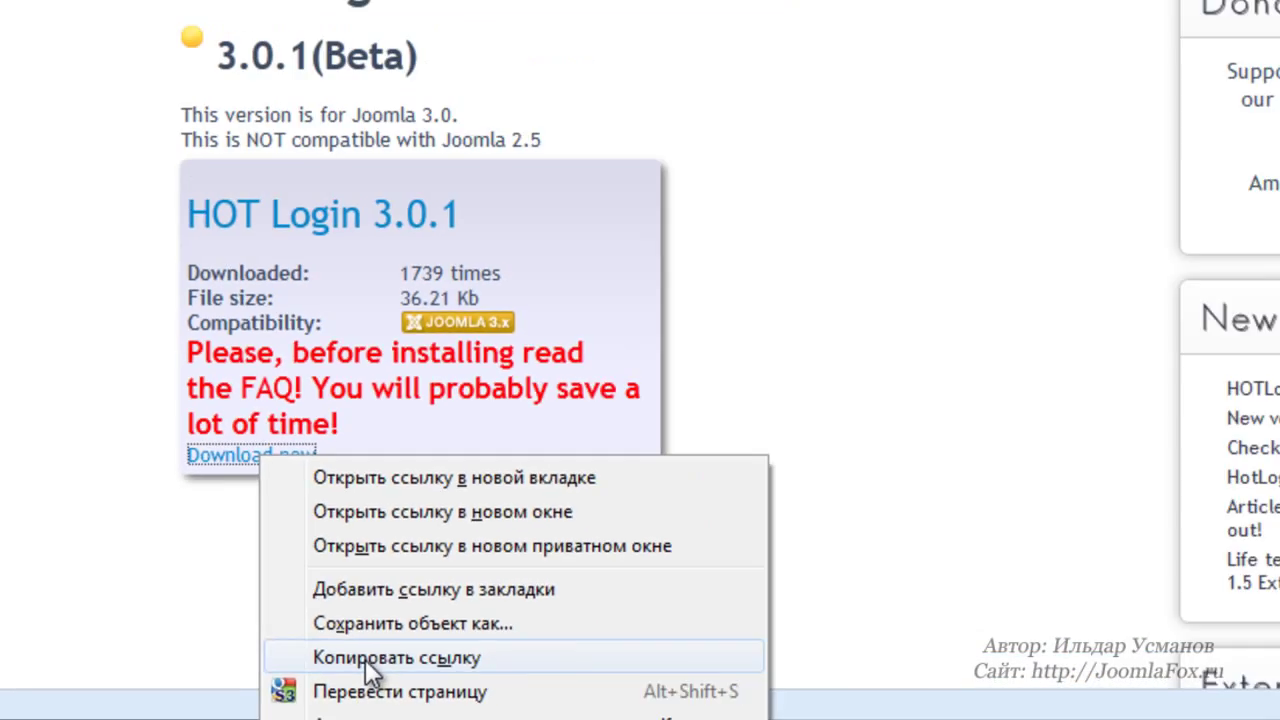
left_click(495, 620)
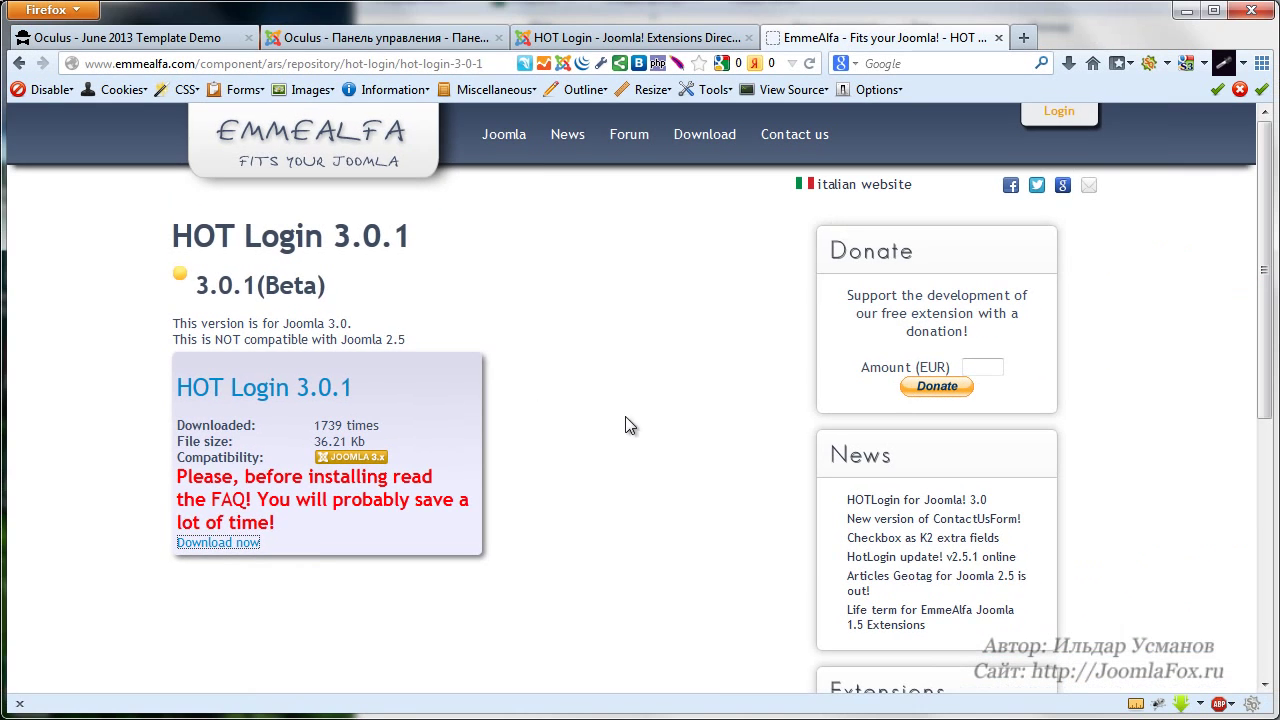
Install the HOT Login 3.0.1 package via Extension Manager's Install from URL using the copied link
left_click(440, 40)
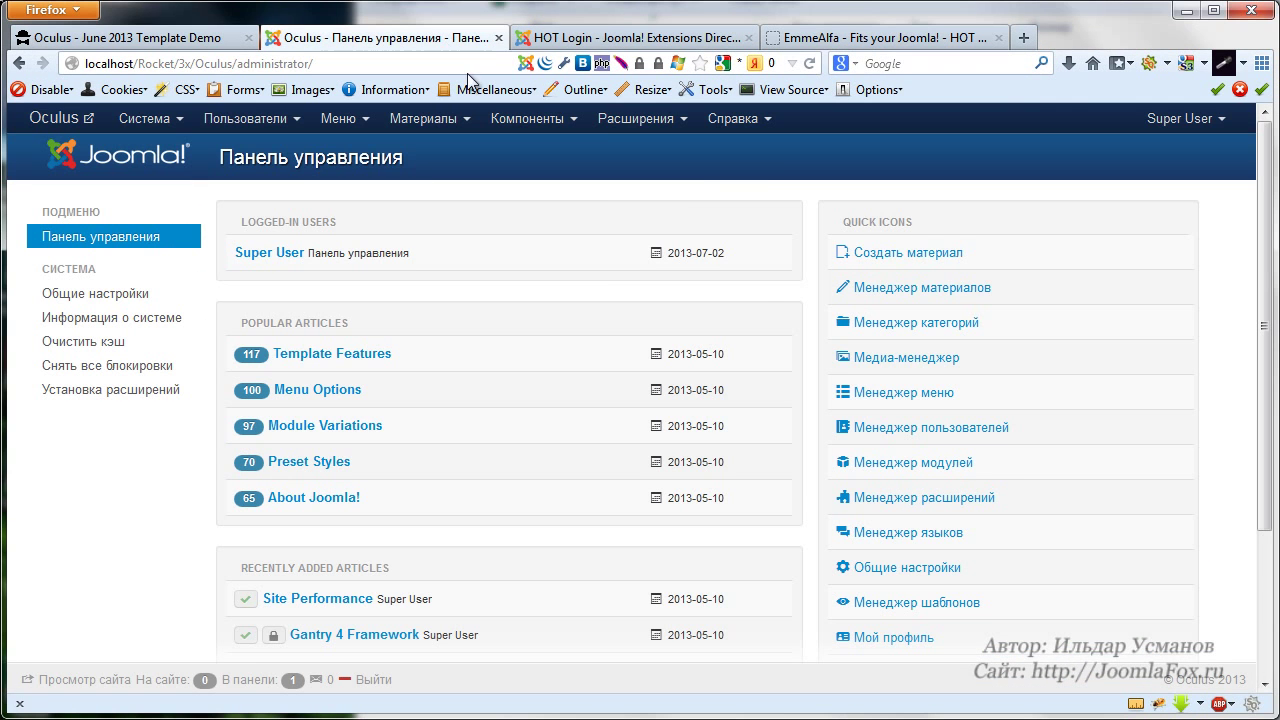
left_click(636, 118)
left_click(640, 158)
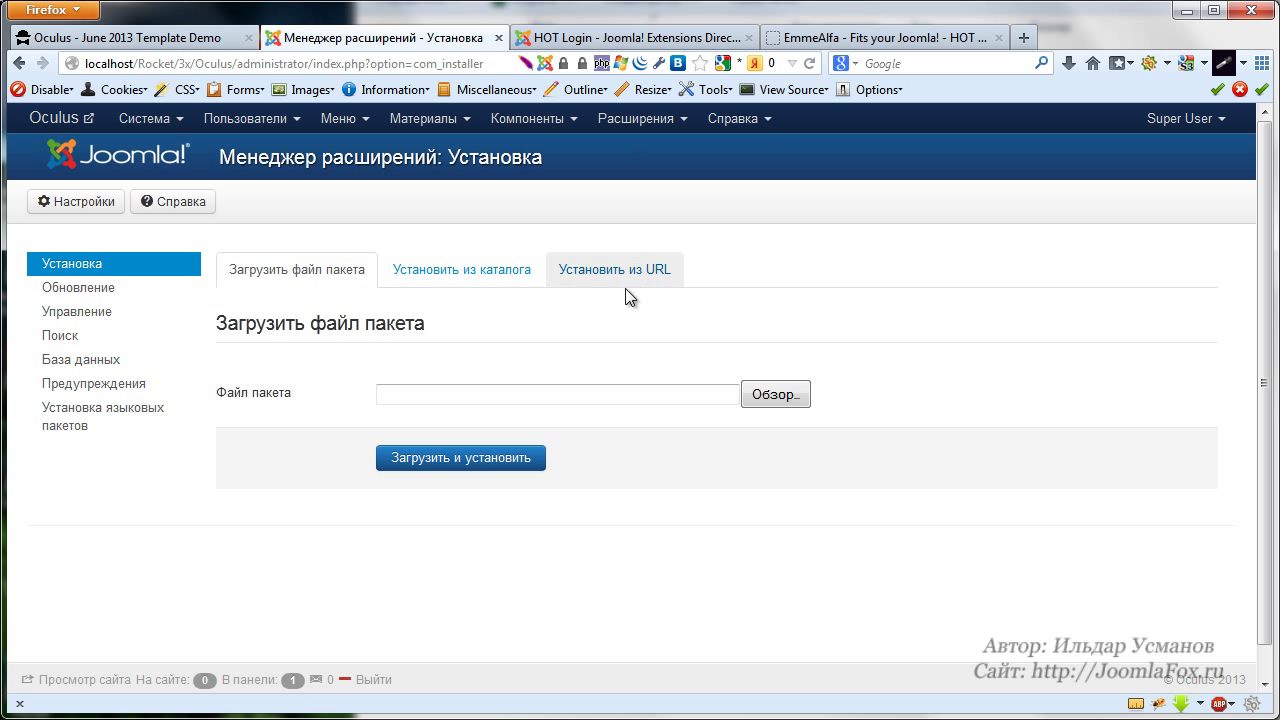
left_click(648, 276)
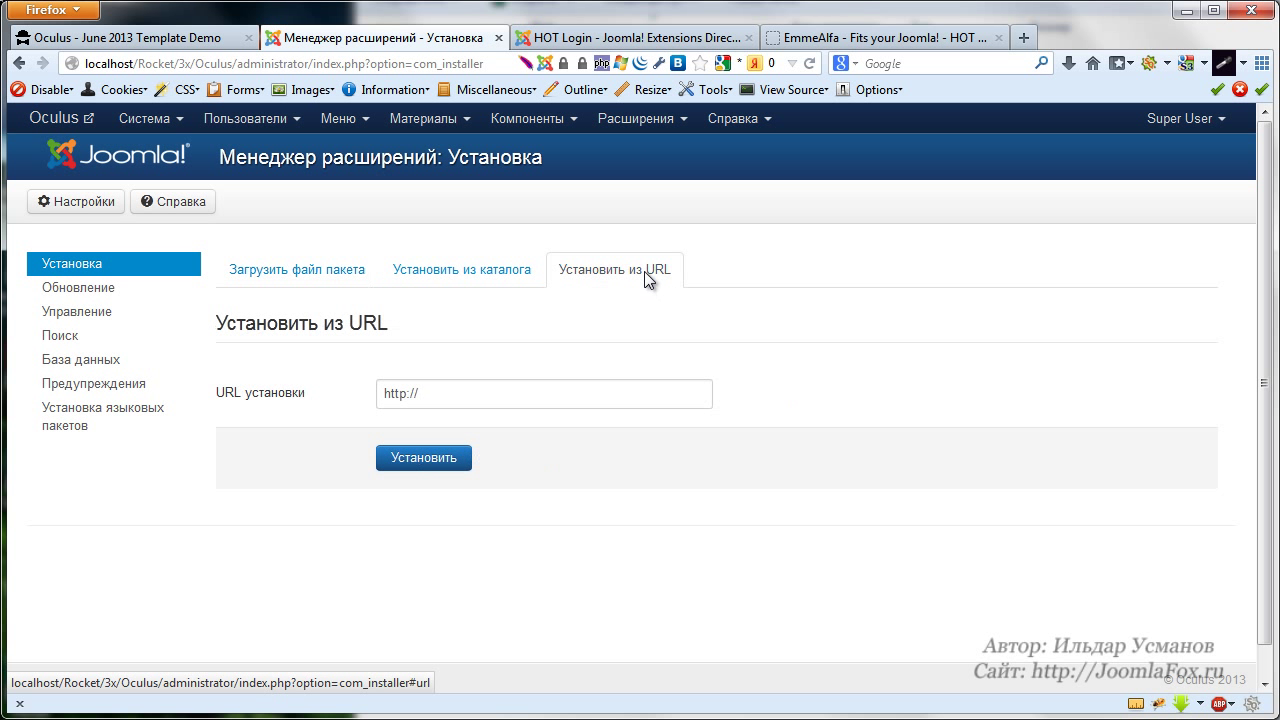
left_click(264, 400)
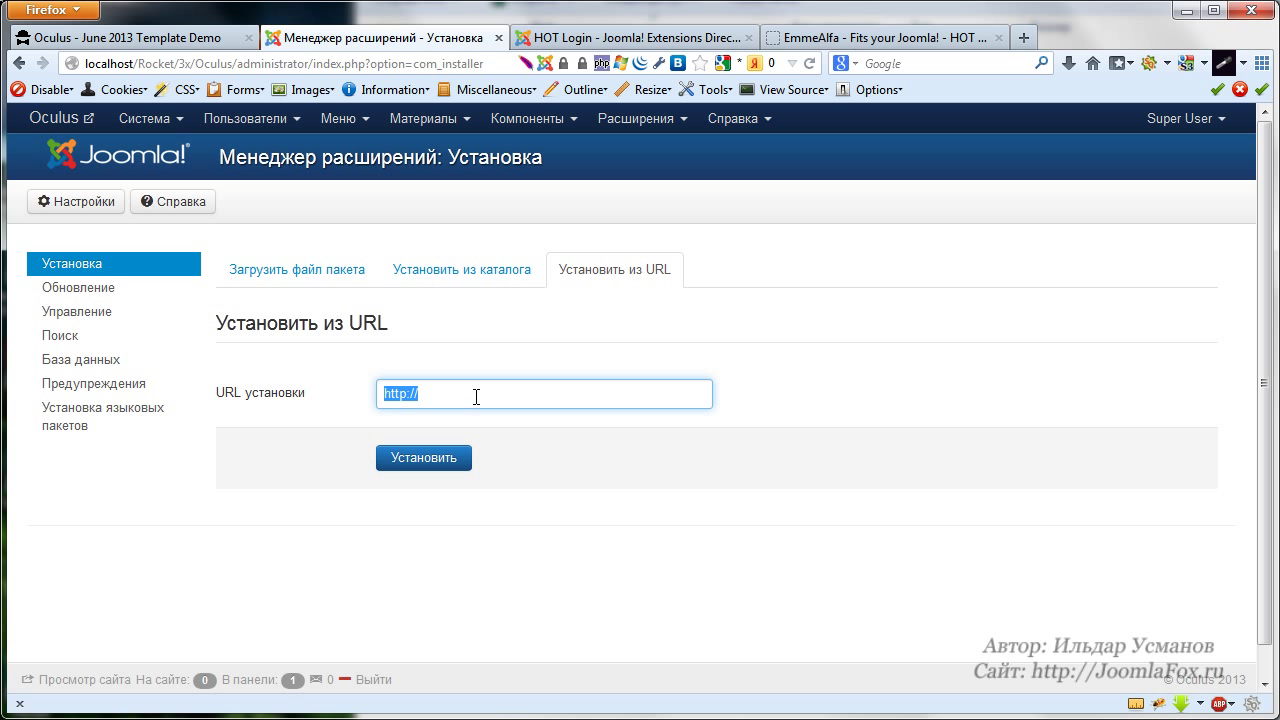
type("http://www.emmealfa.com/component/ars/repository/hot-login/hot-login-3-0-1/plghotloginv3-0-1-zip?format=raw")
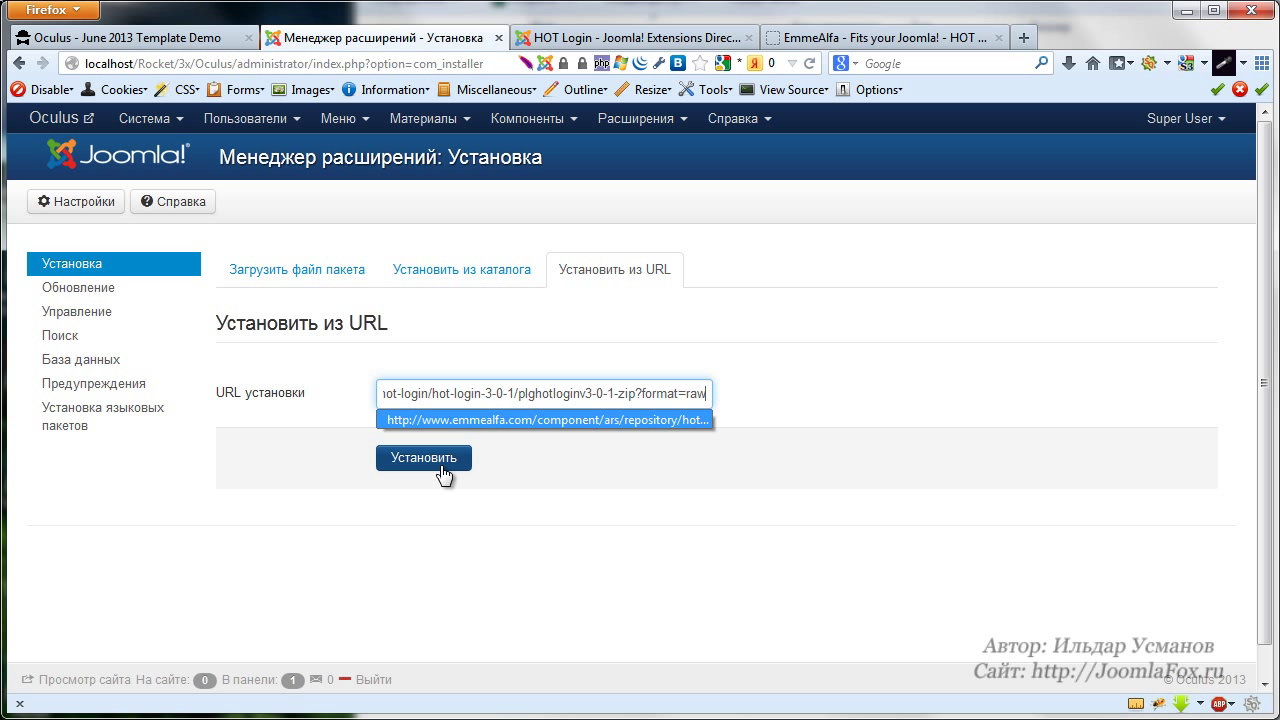
left_click(441, 466)
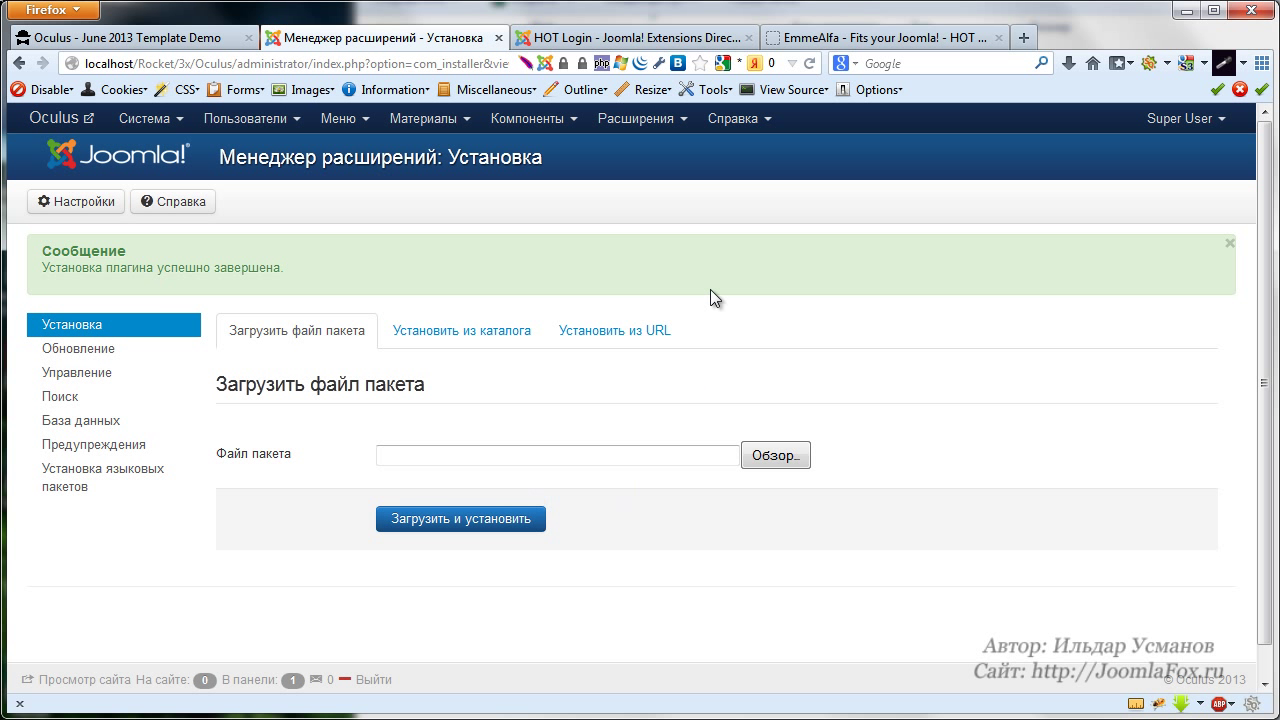
Sort the Plugin Manager by ID descending, open System - HOT Login, and switch it on
left_click(640, 119)
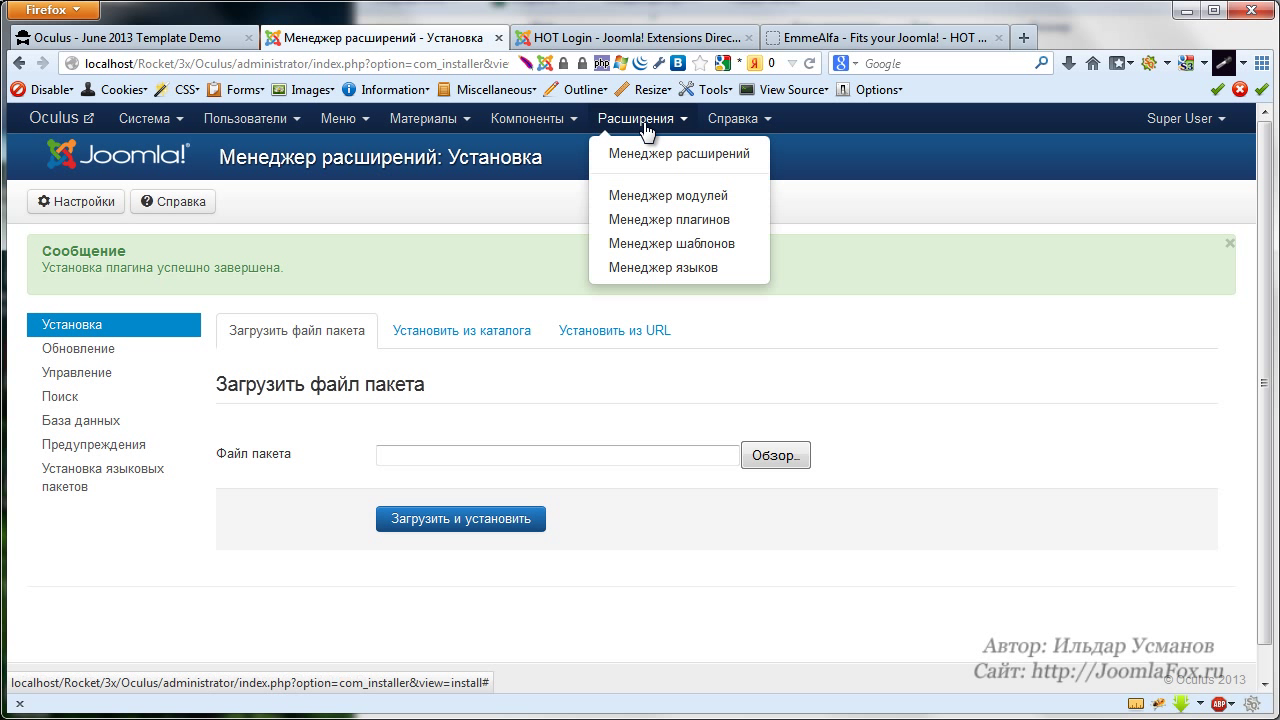
left_click(670, 229)
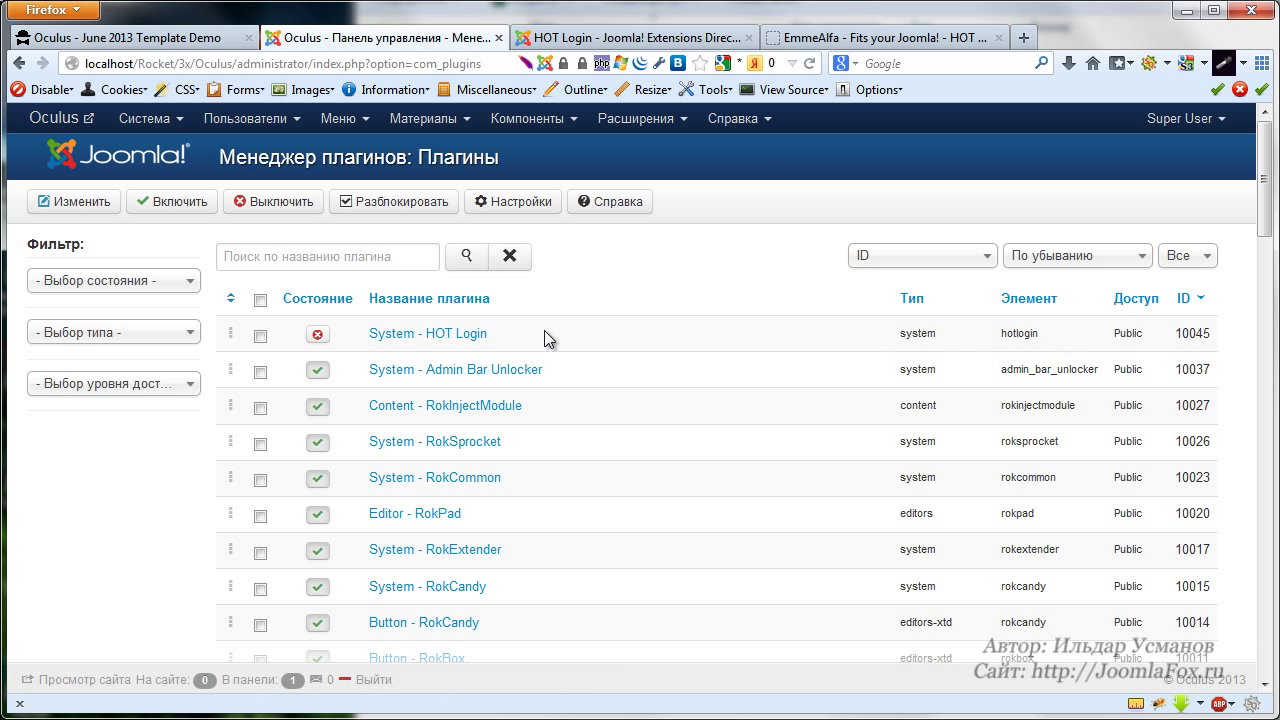
left_click(1194, 307)
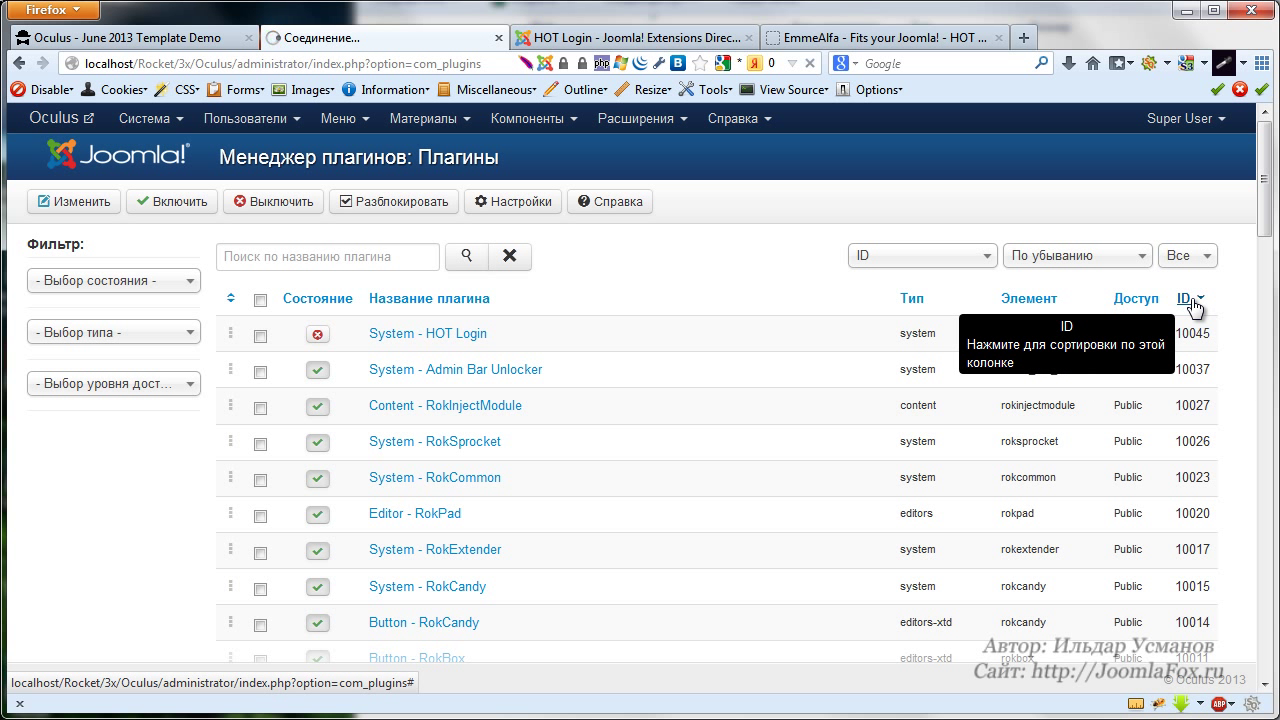
left_click(1196, 299)
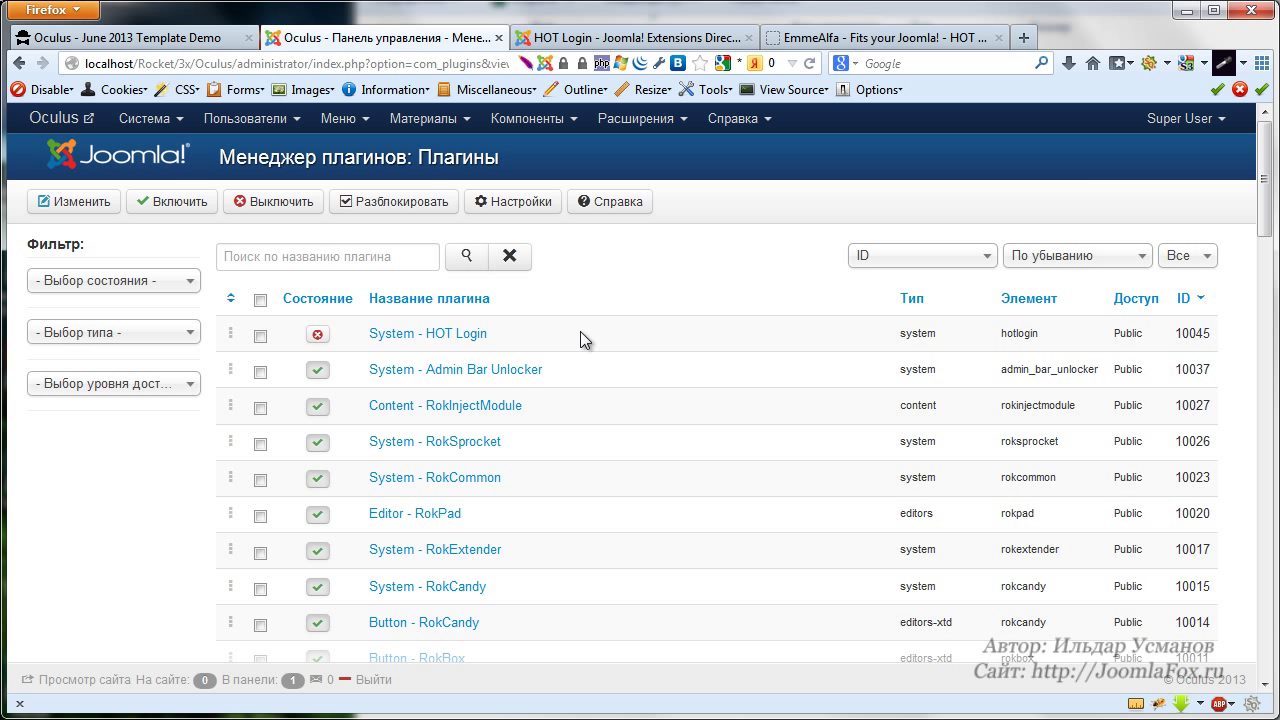
left_click(438, 335)
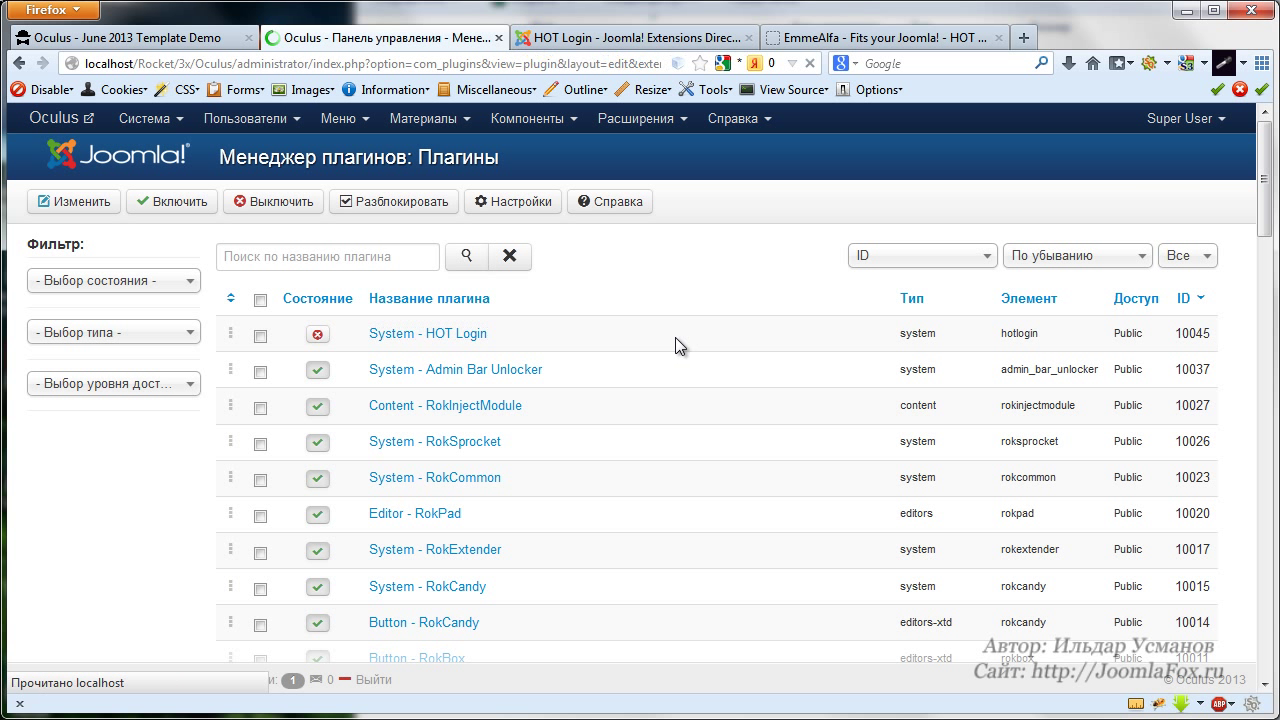
left_click(230, 350)
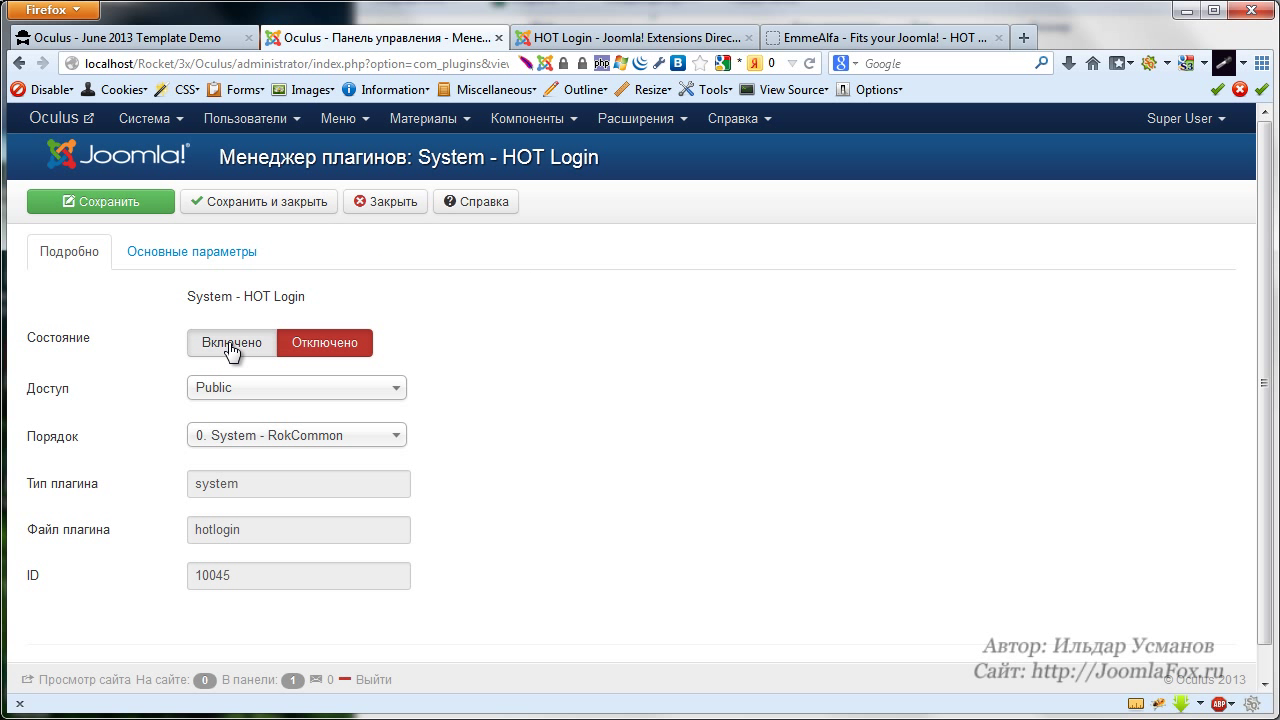
Review the HOT Login basic parameters, then reload the Oculus site to show its Login tab
left_click(155, 258)
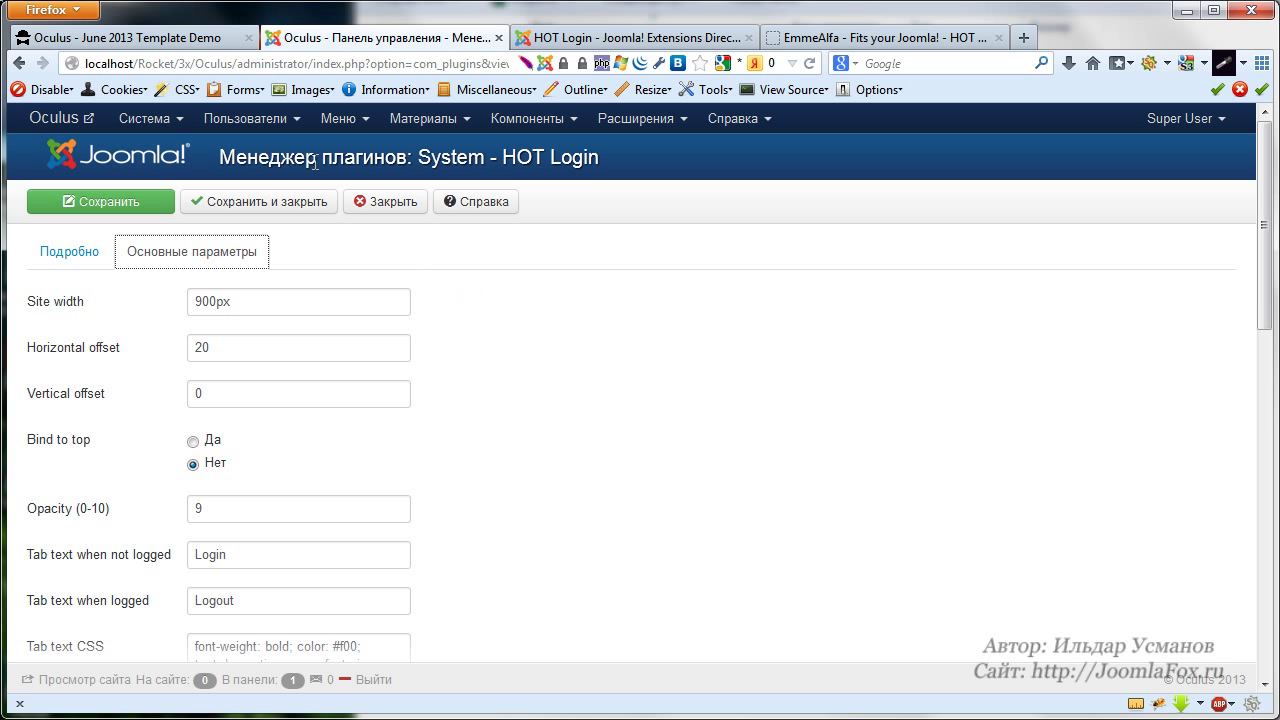
left_click(230, 38)
left_click(810, 63)
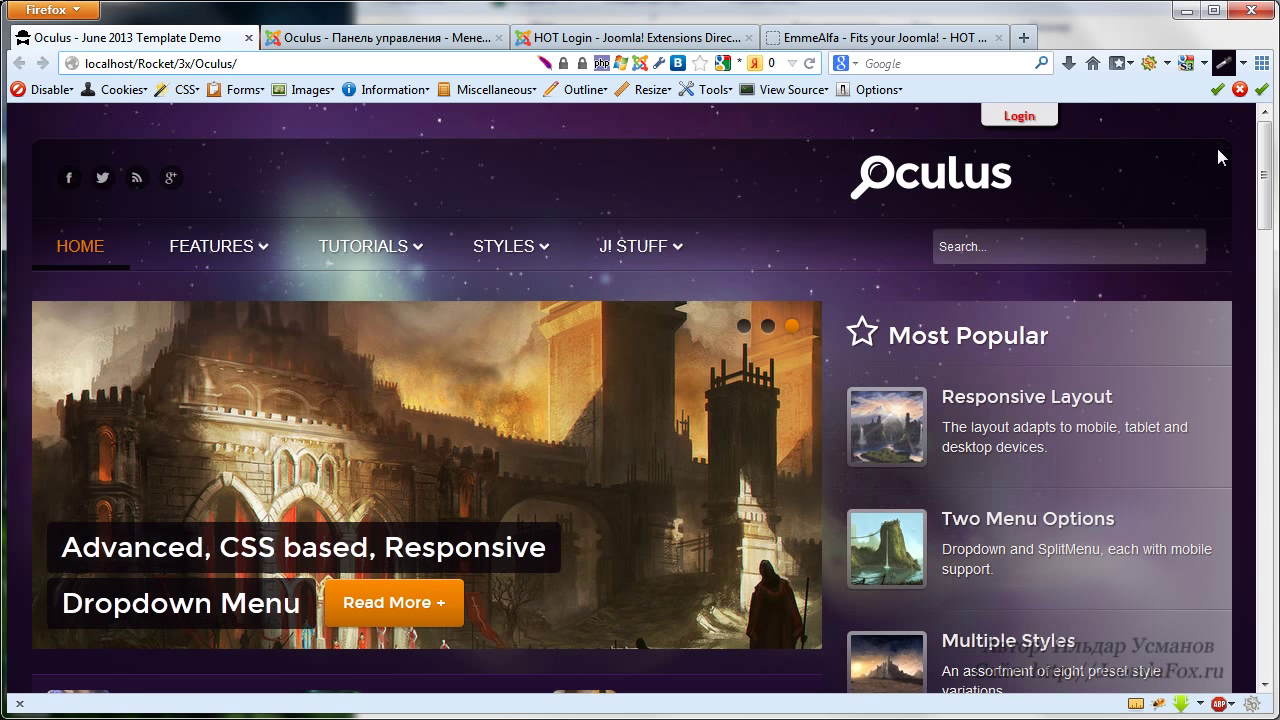
Slide the Oculus Login panel down and back up, then go back to the plugin's settings
left_click(1028, 119)
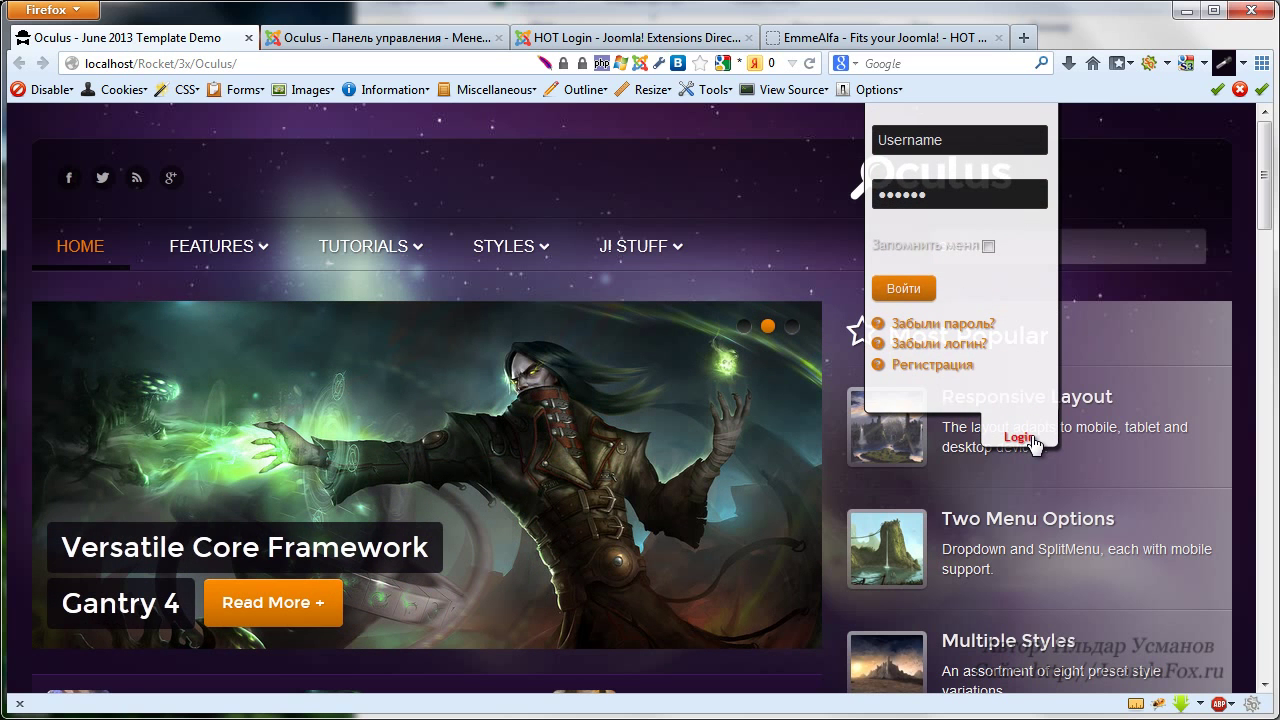
left_click(1031, 437)
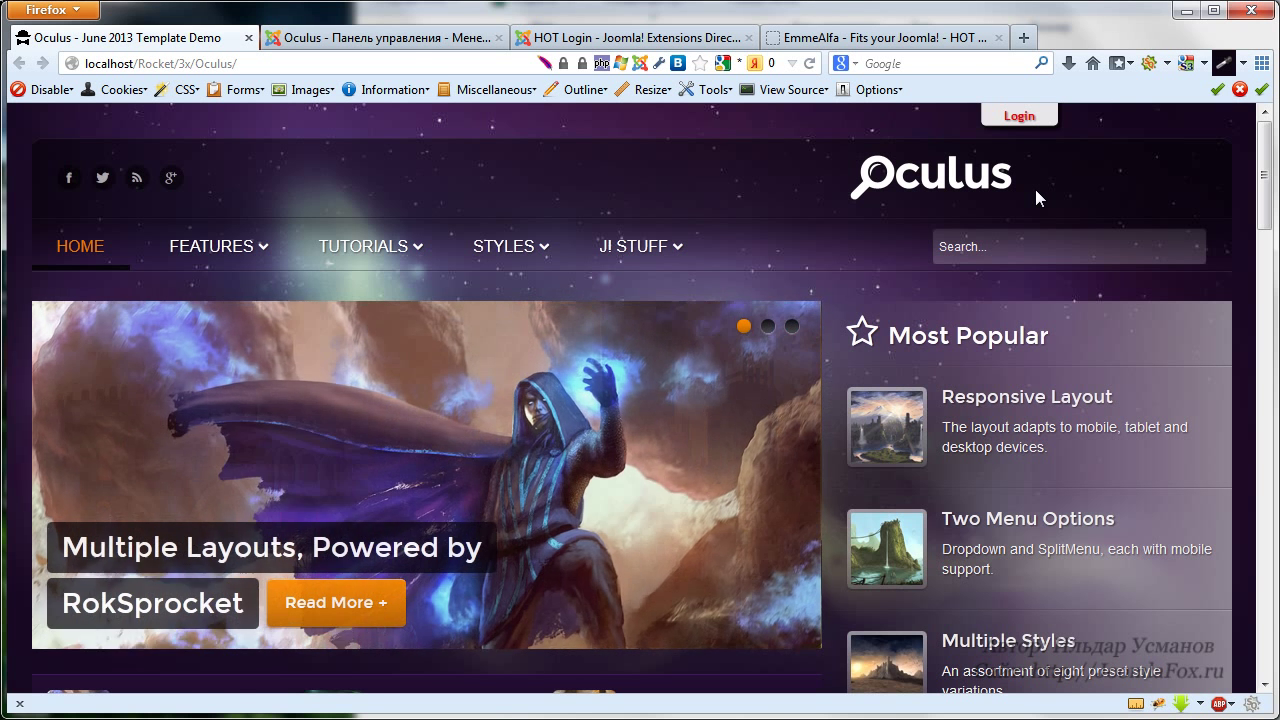
left_click(410, 38)
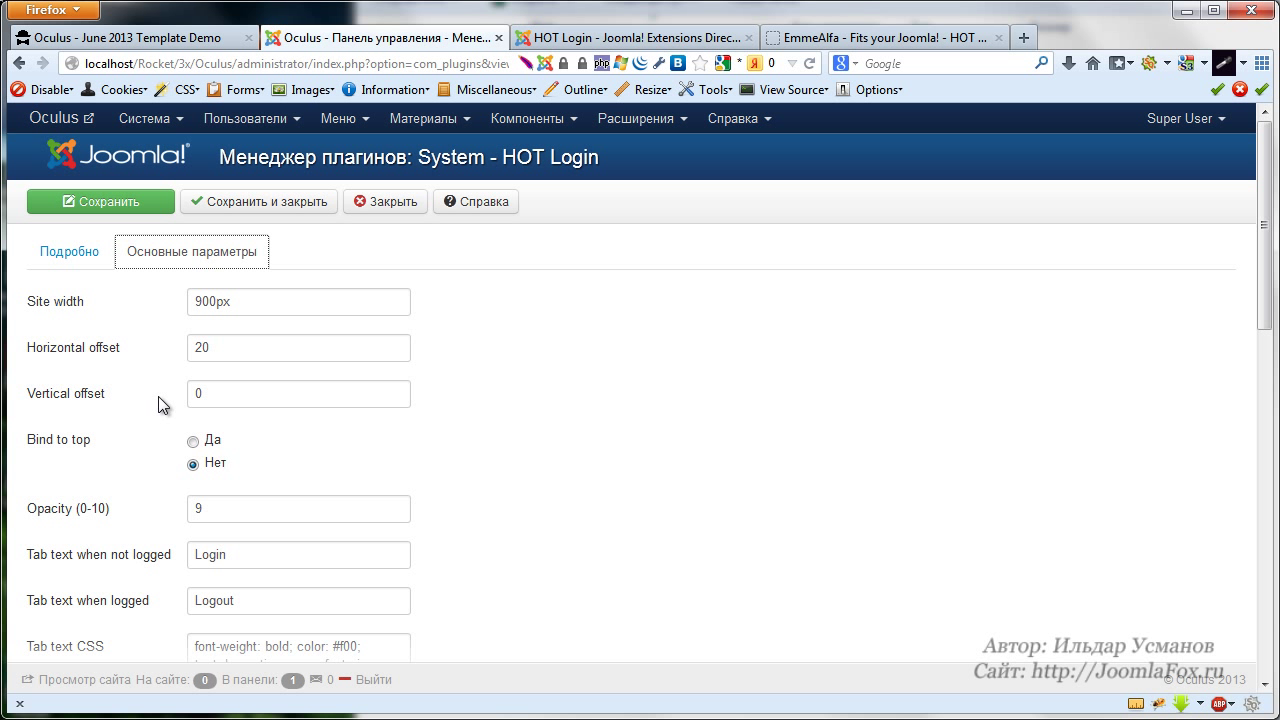
Change the HOT Login vertical offset to 30 and save the plugin
double_click(231, 399)
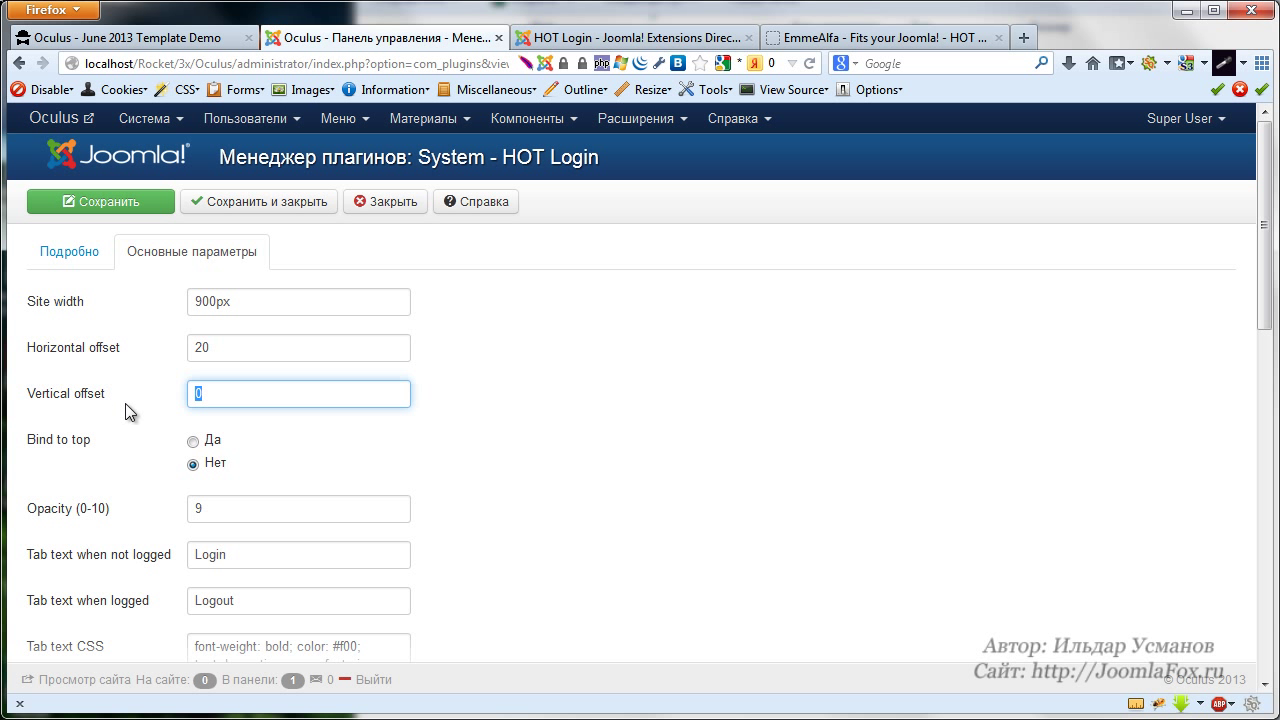
type("30")
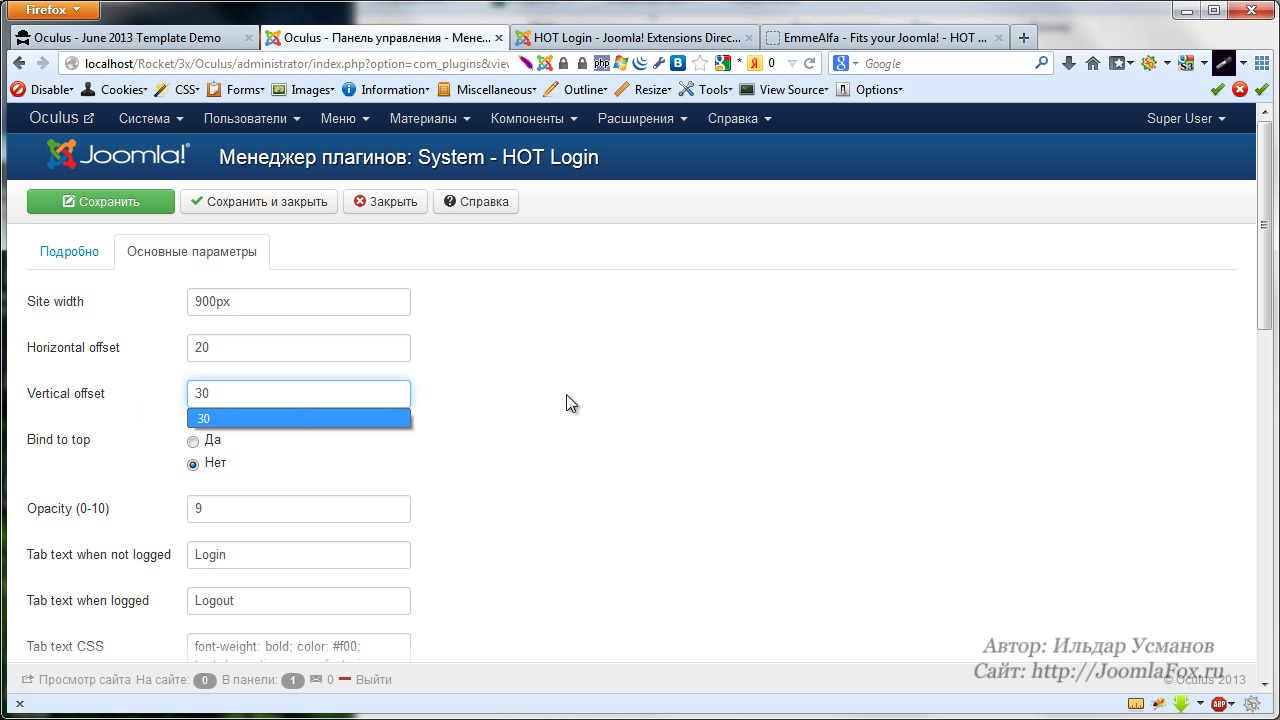
left_click(566, 397)
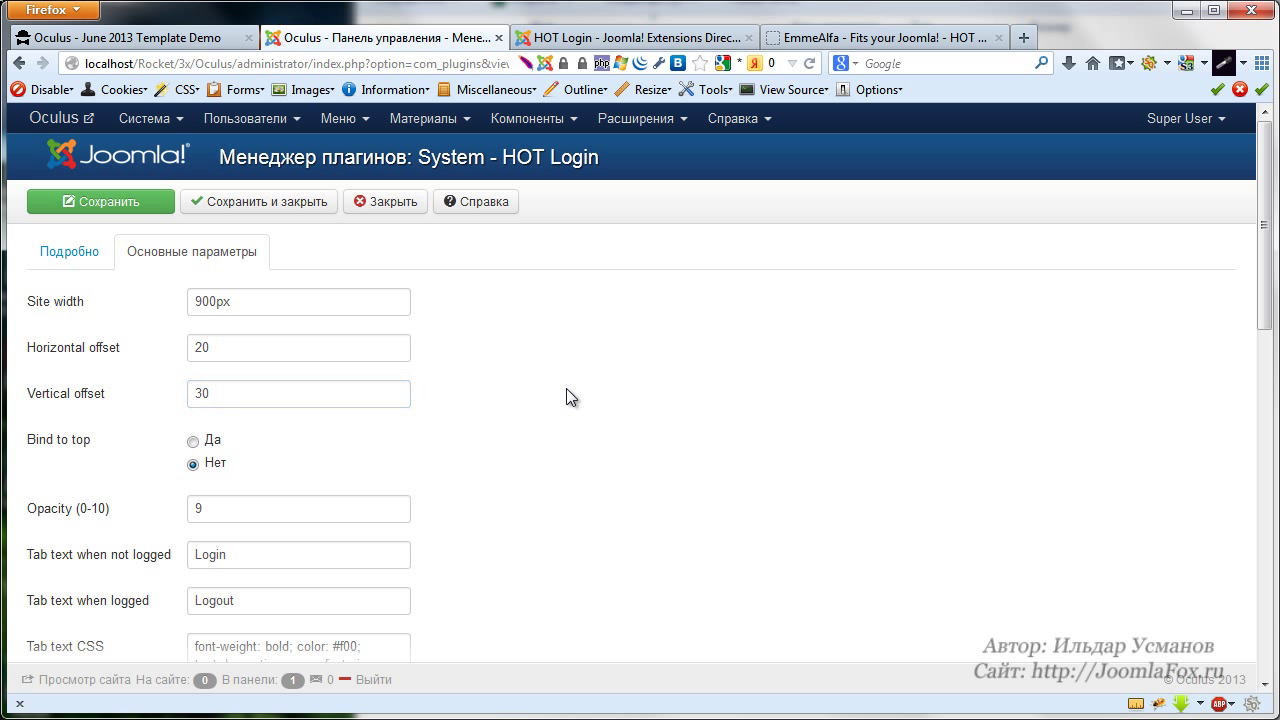
left_click(128, 203)
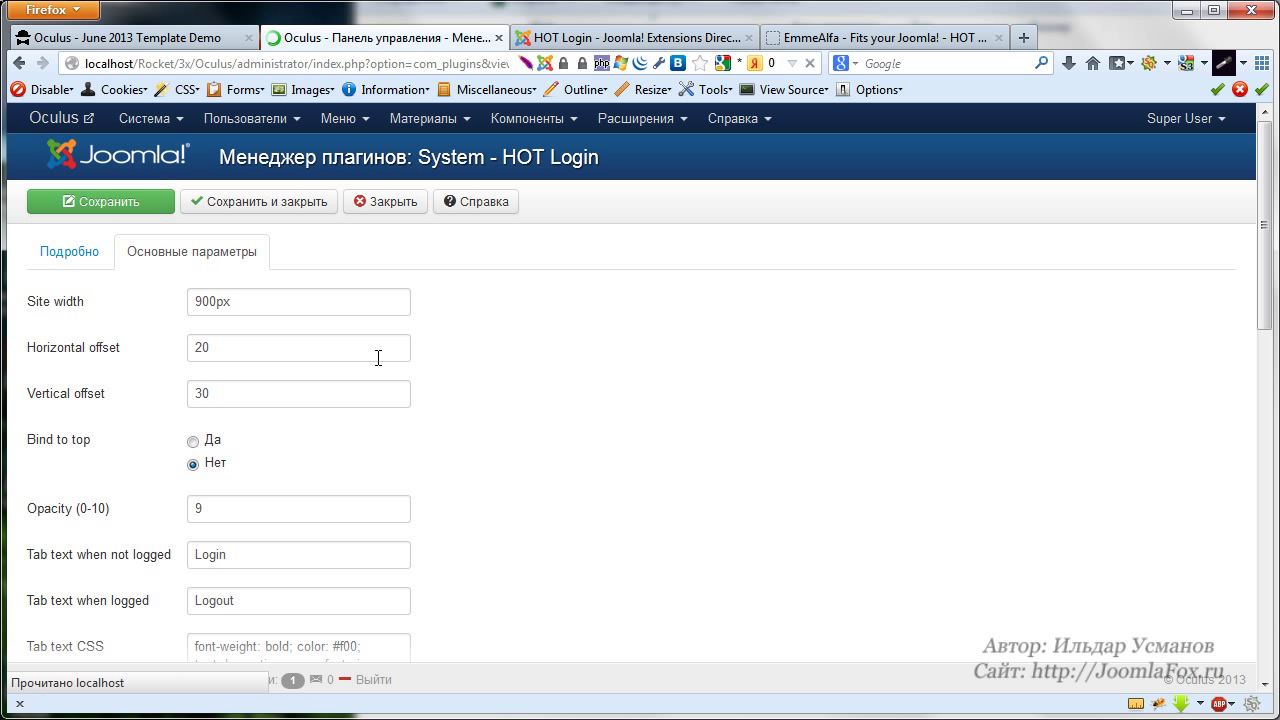
Reload the Oculus demo page to see the Login tab's new position
left_click(162, 38)
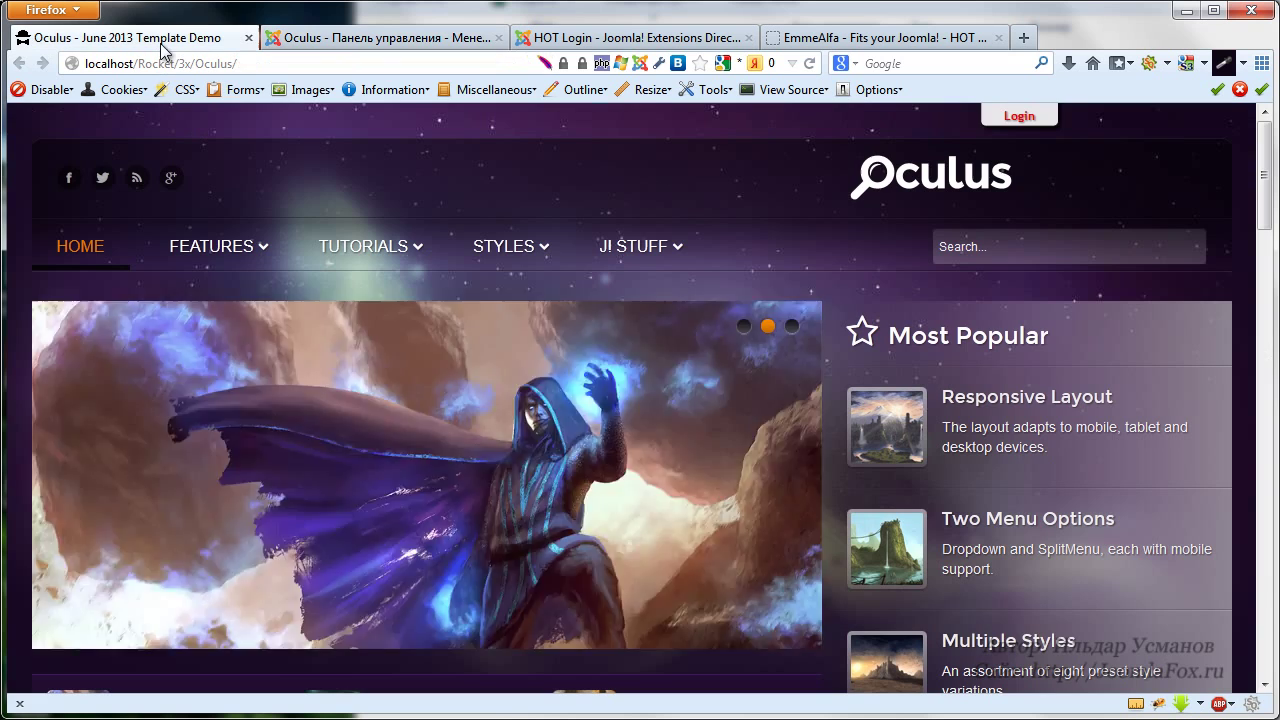
left_click(819, 62)
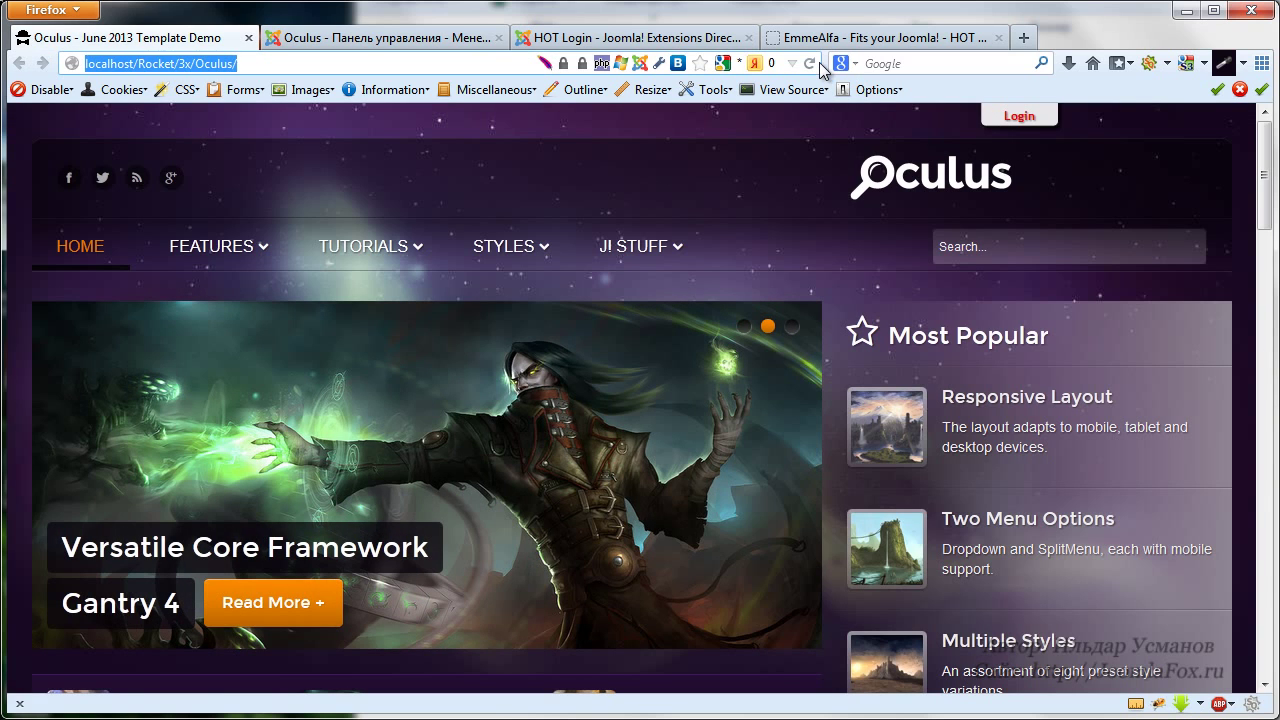
key("Return")
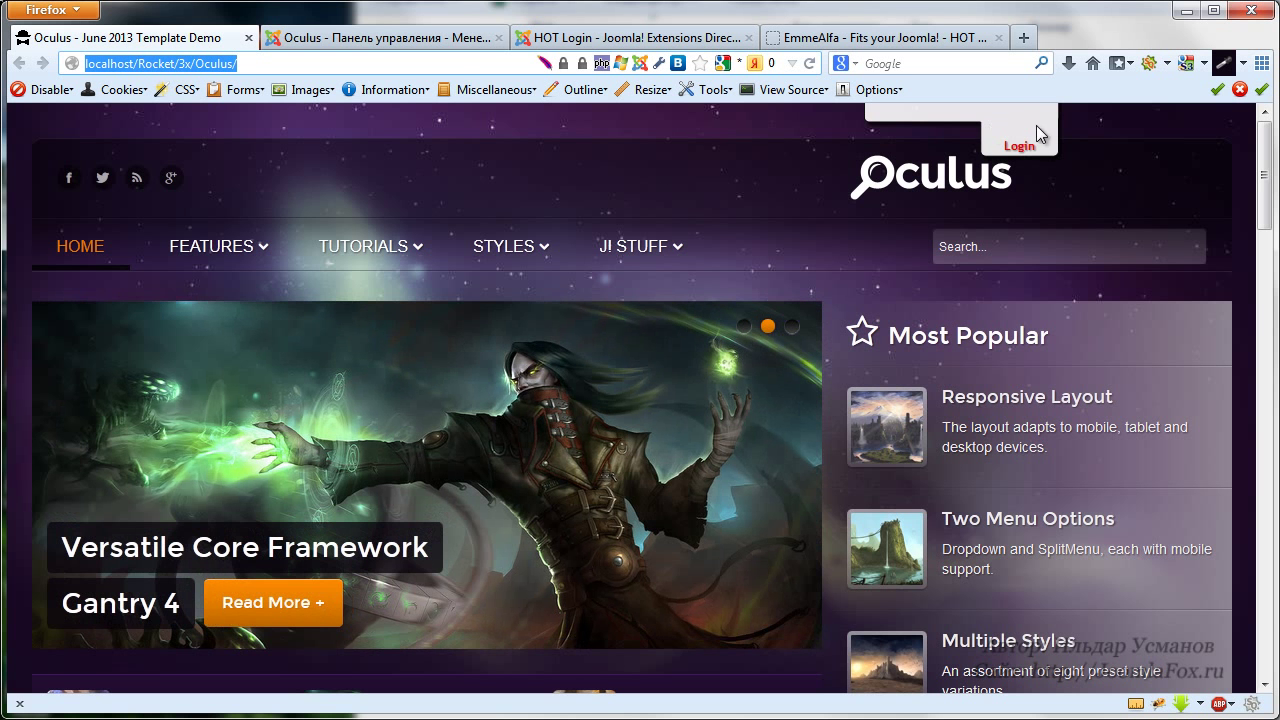
Set the HOT Login vertical offset to 0, enable Bind to top, and save
left_click(381, 46)
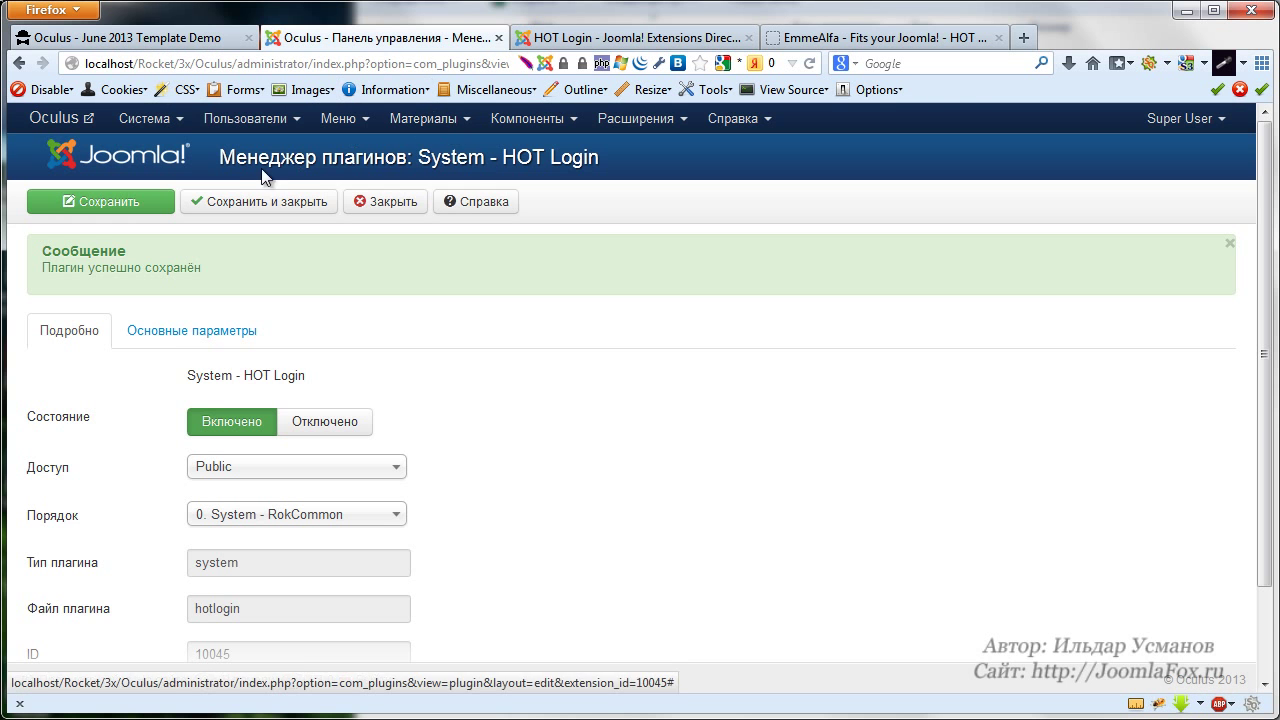
left_click(170, 346)
left_click_drag(224, 479, 120, 480)
key("BackSpace")
type("0")
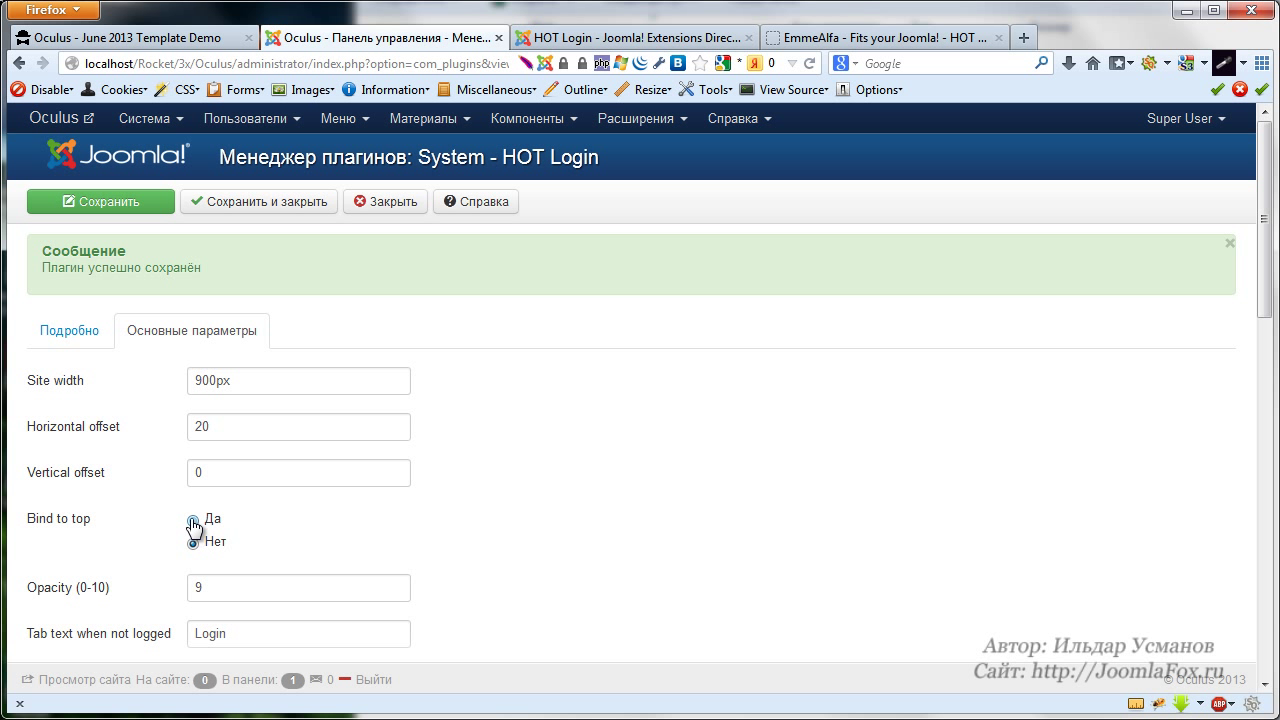
left_click(194, 522)
left_click(95, 203)
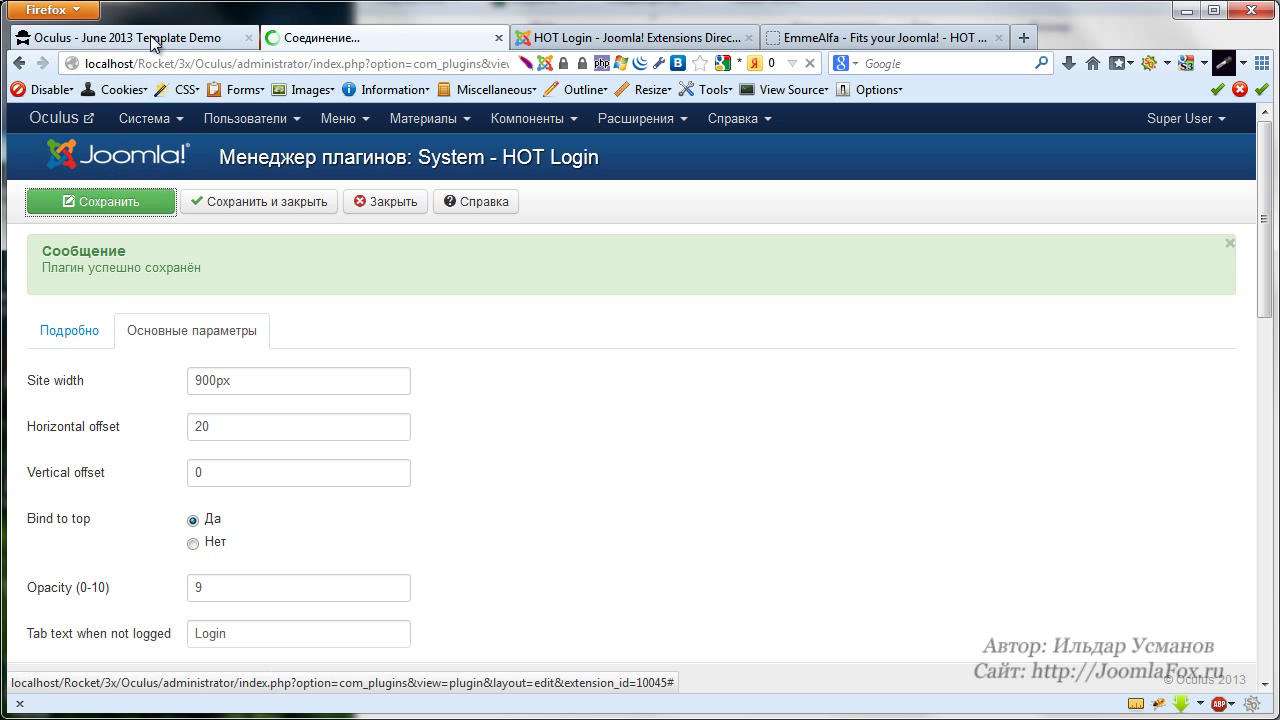
left_click(160, 40)
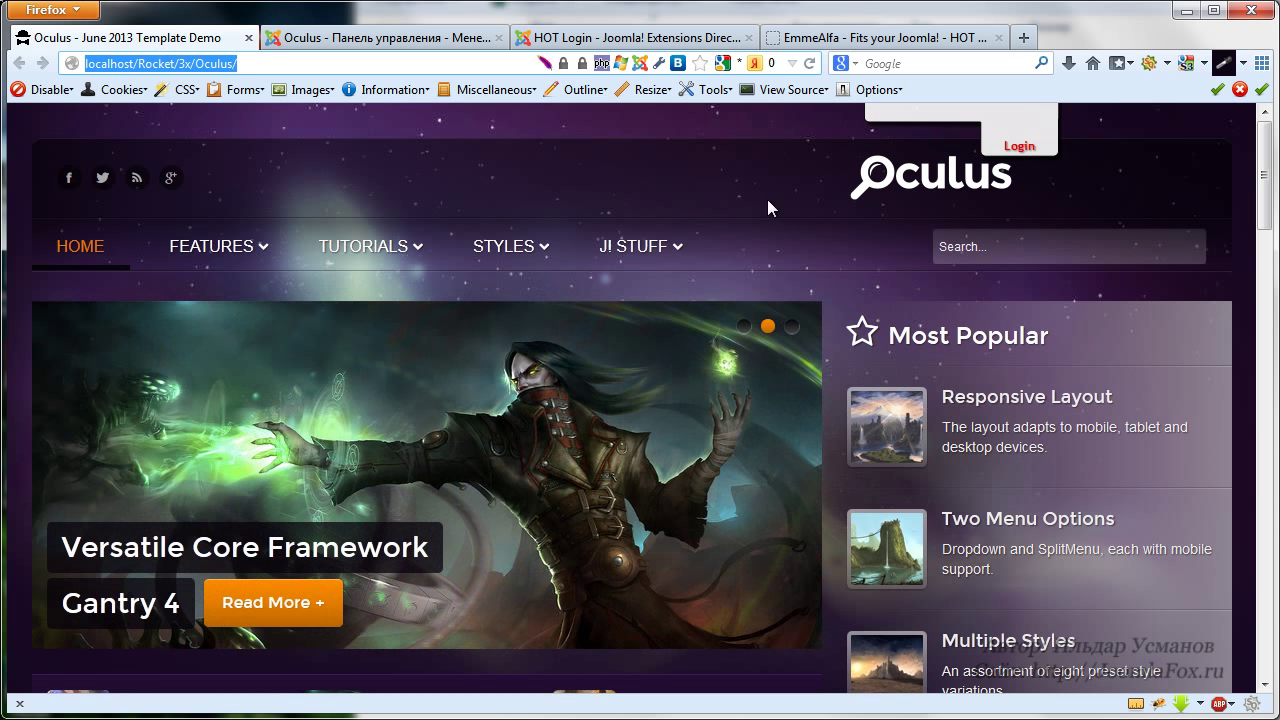
Reload the Oculus page and scroll to confirm the Login tab stays pinned to the top
left_click(809, 63)
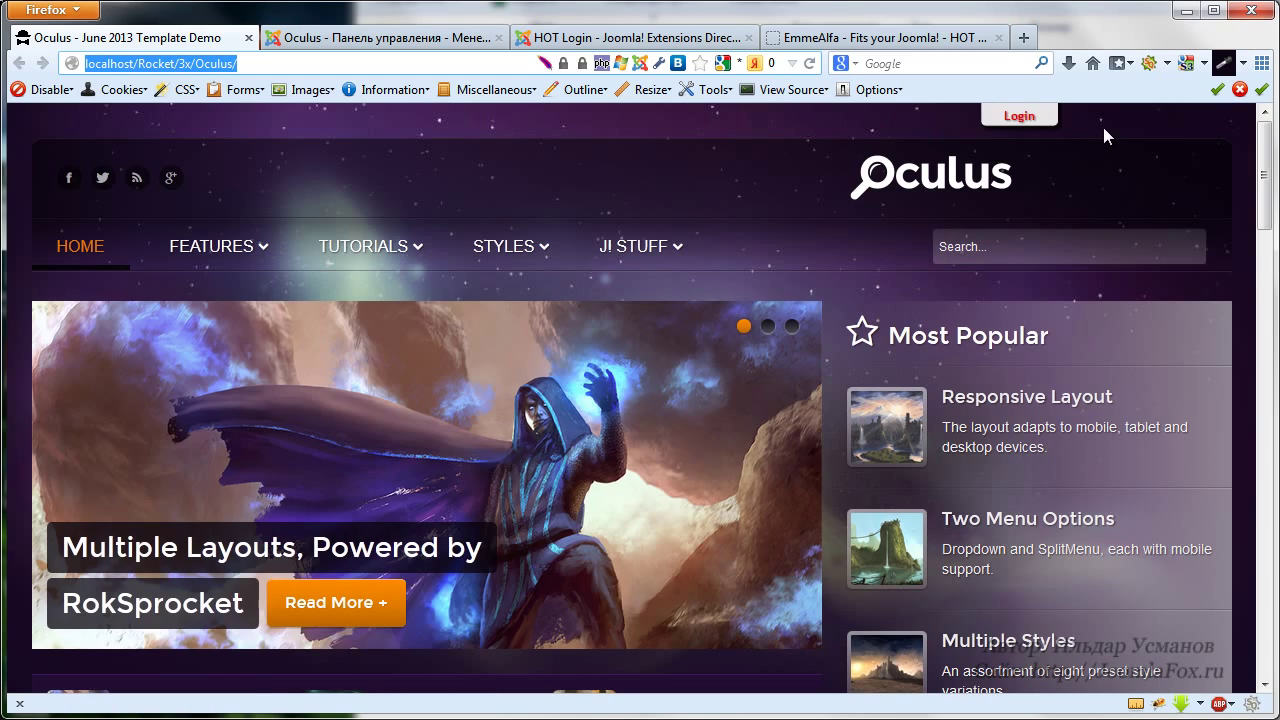
scroll(1103, 128, "down", 15)
scroll(1100, 150, "down", 6)
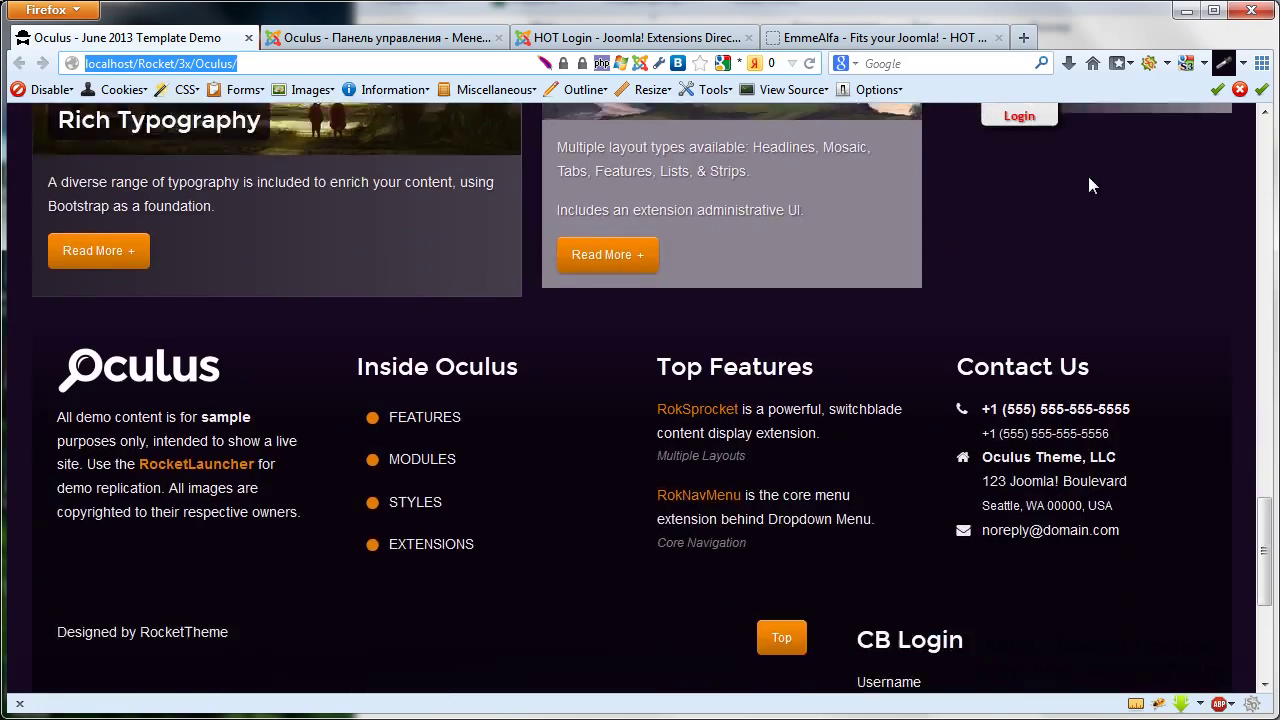
scroll(1066, 214, "up", 10)
scroll(1058, 213, "up", 5)
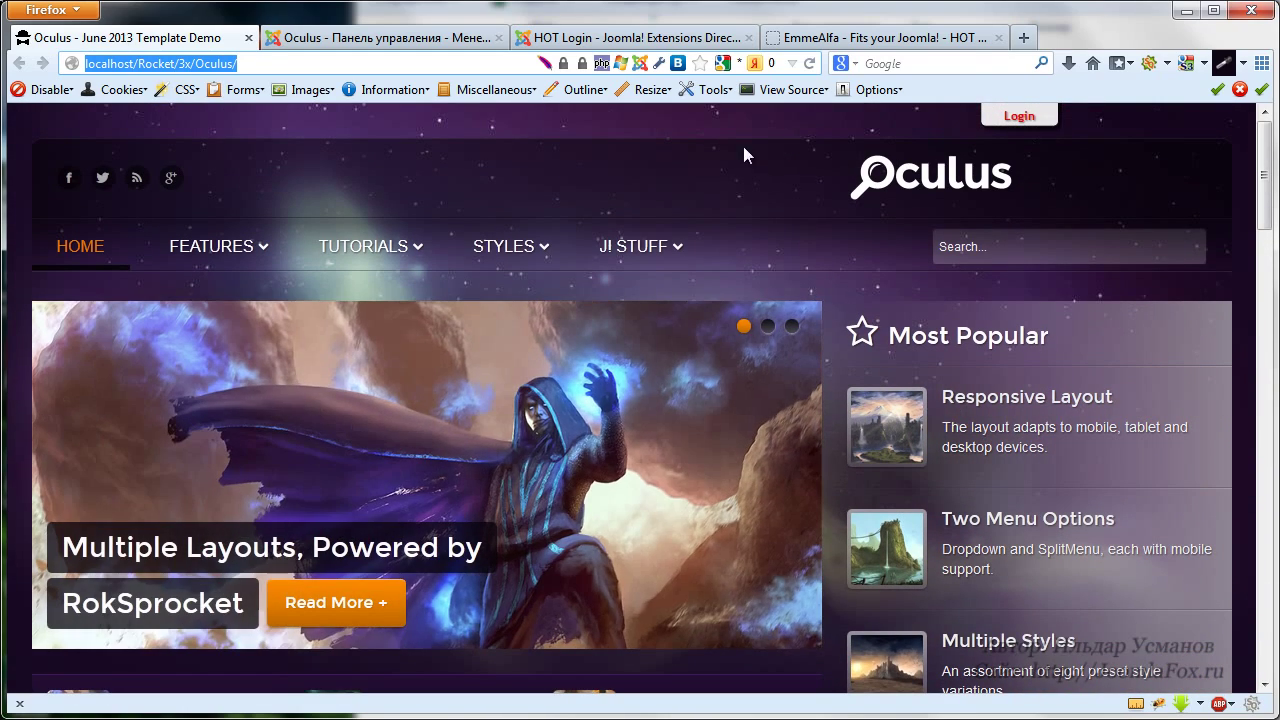
Turn Bind to top off, set opacity from 9 to 3, save, and check the faded tab on Oculus
left_click(385, 37)
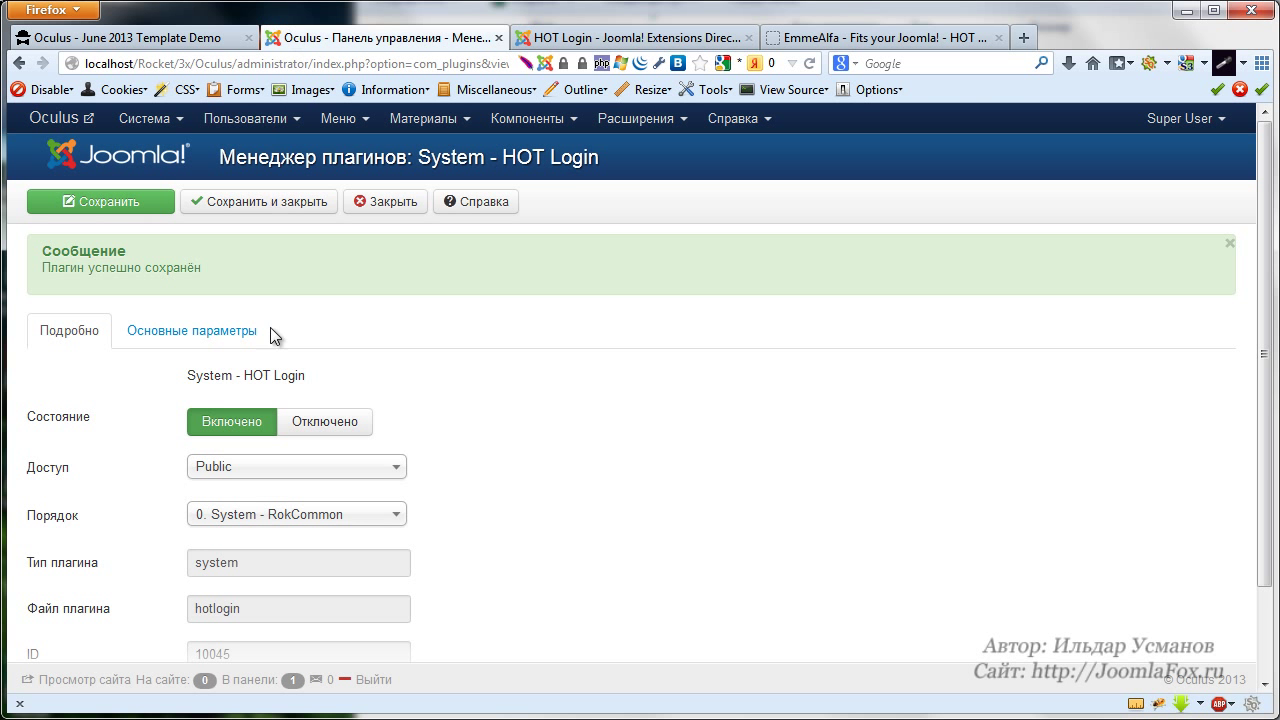
left_click(155, 338)
scroll(552, 363, "down", 4)
scroll(206, 393, "up", 3)
left_click(193, 375)
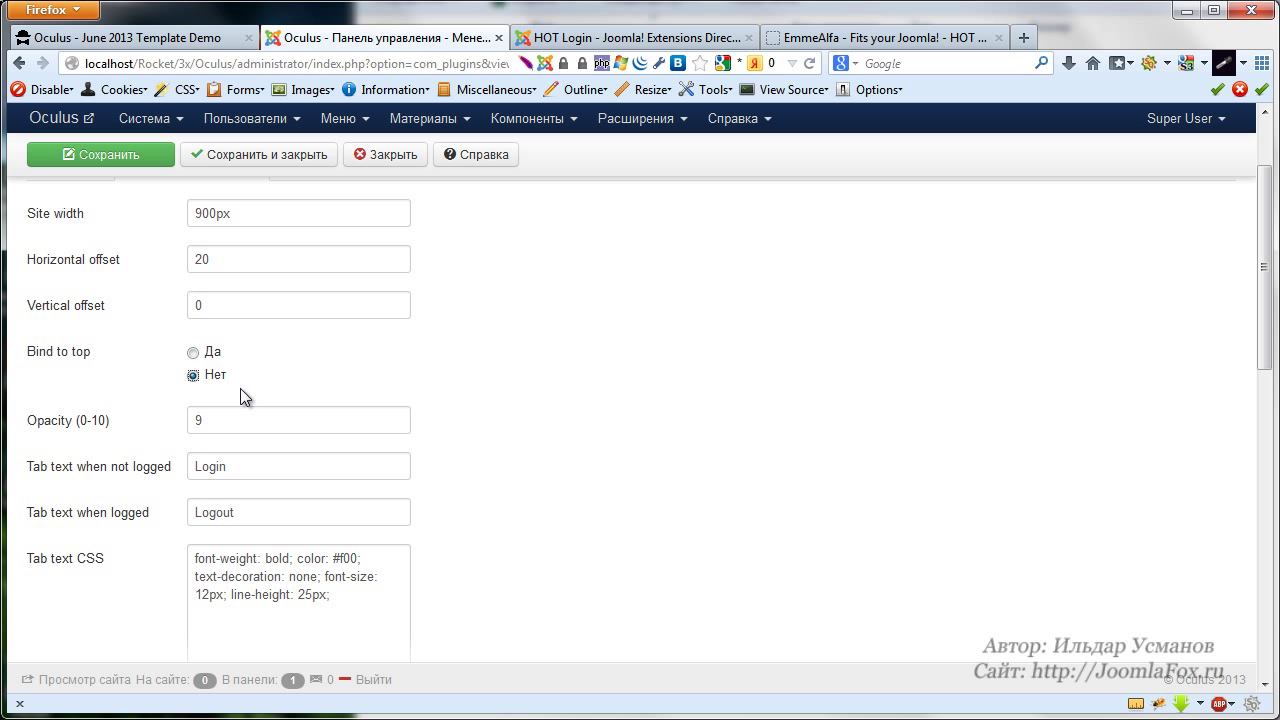
double_click(235, 420)
type("3")
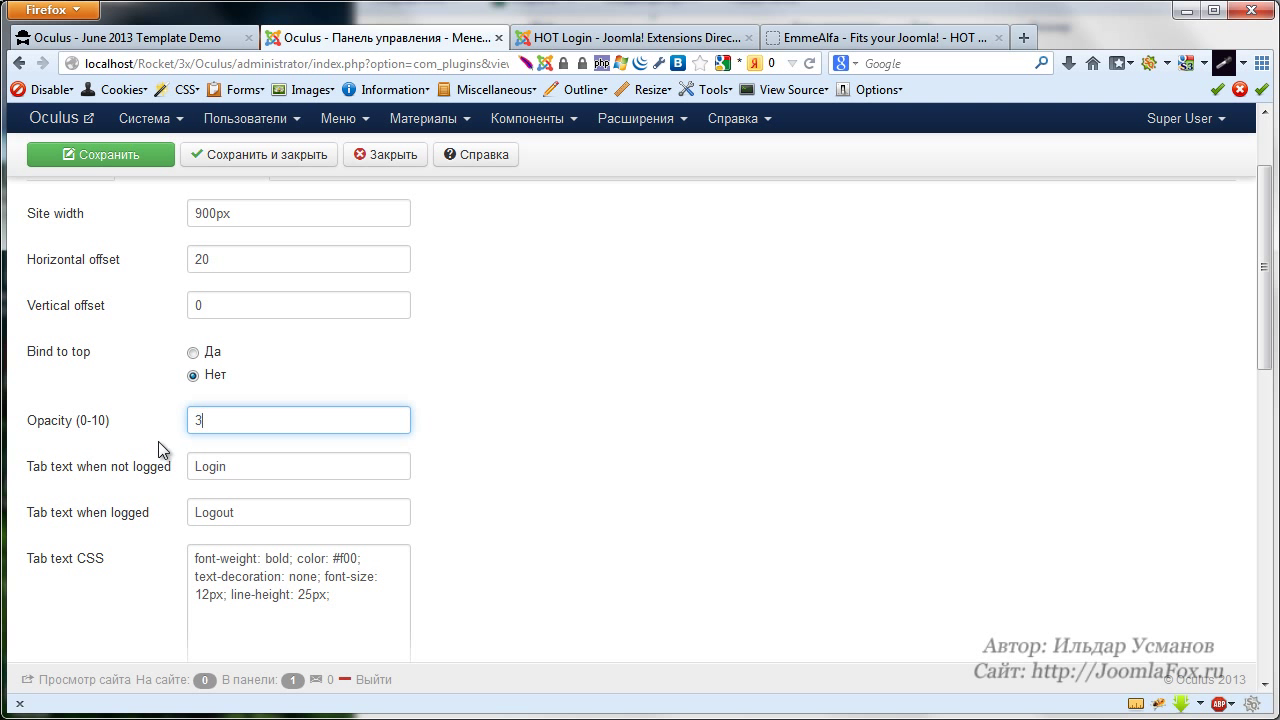
left_click(104, 158)
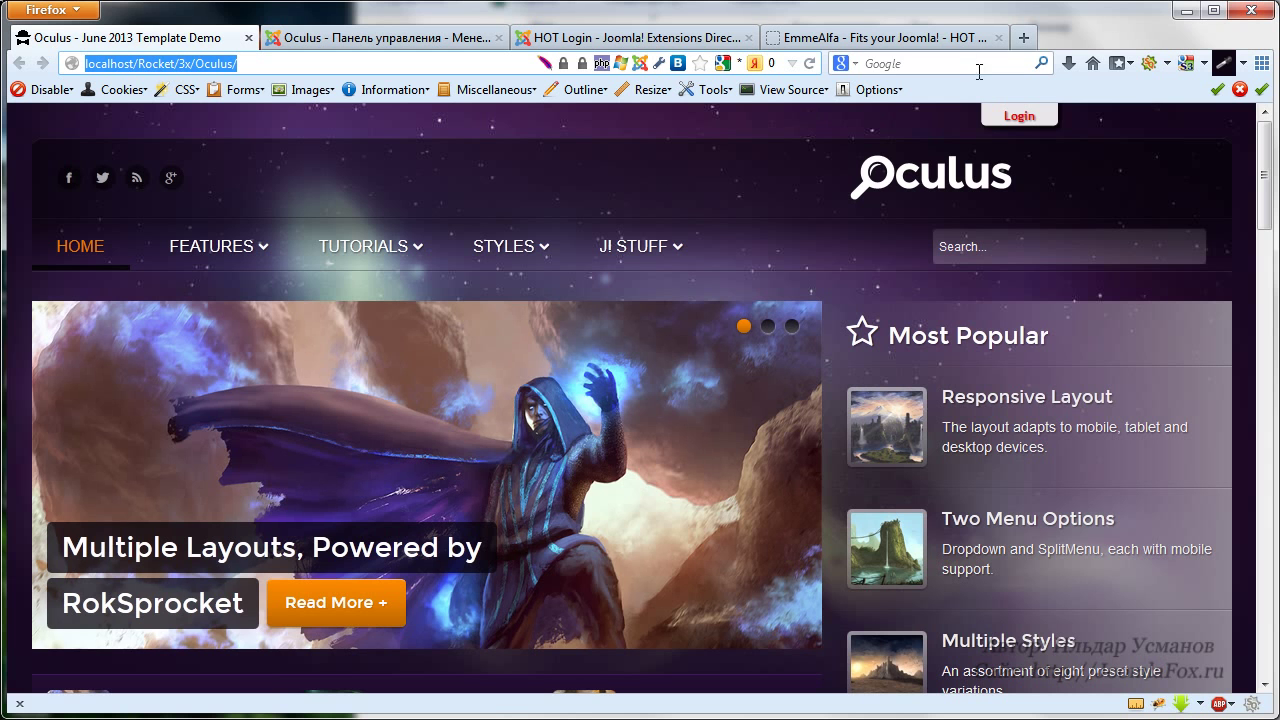
left_click(809, 63)
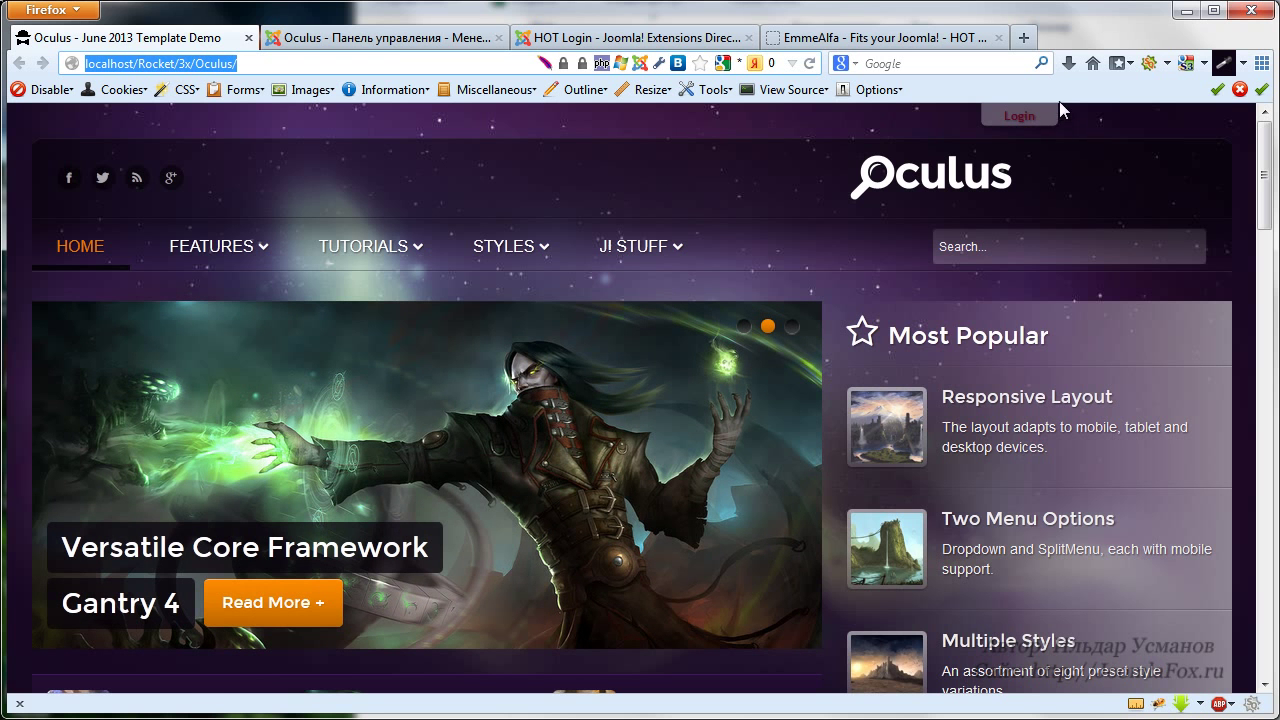
left_click(394, 40)
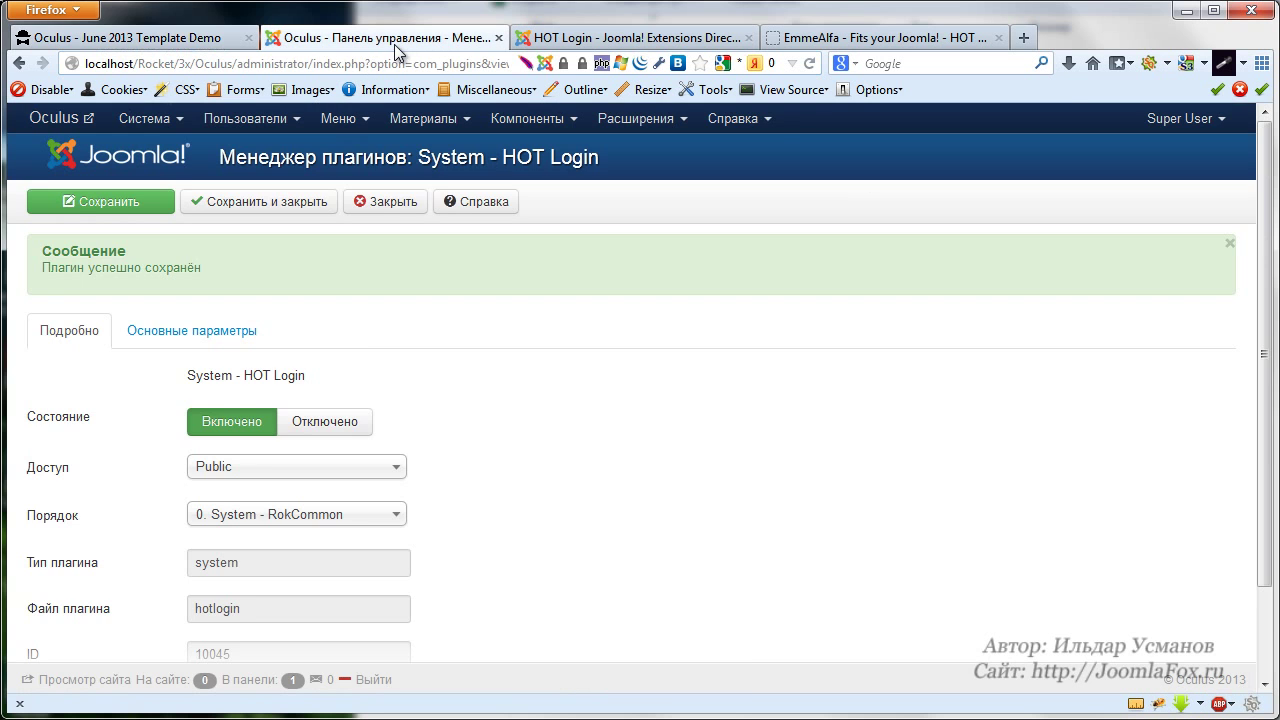
Restore the HOT Login Opacity value from 3 to 9 in the basic parameters
left_click(245, 331)
scroll(453, 400, "down", 4)
scroll(260, 390, "up", 2)
left_click(121, 303)
key("BackSpace")
type("9")
left_click(589, 332)
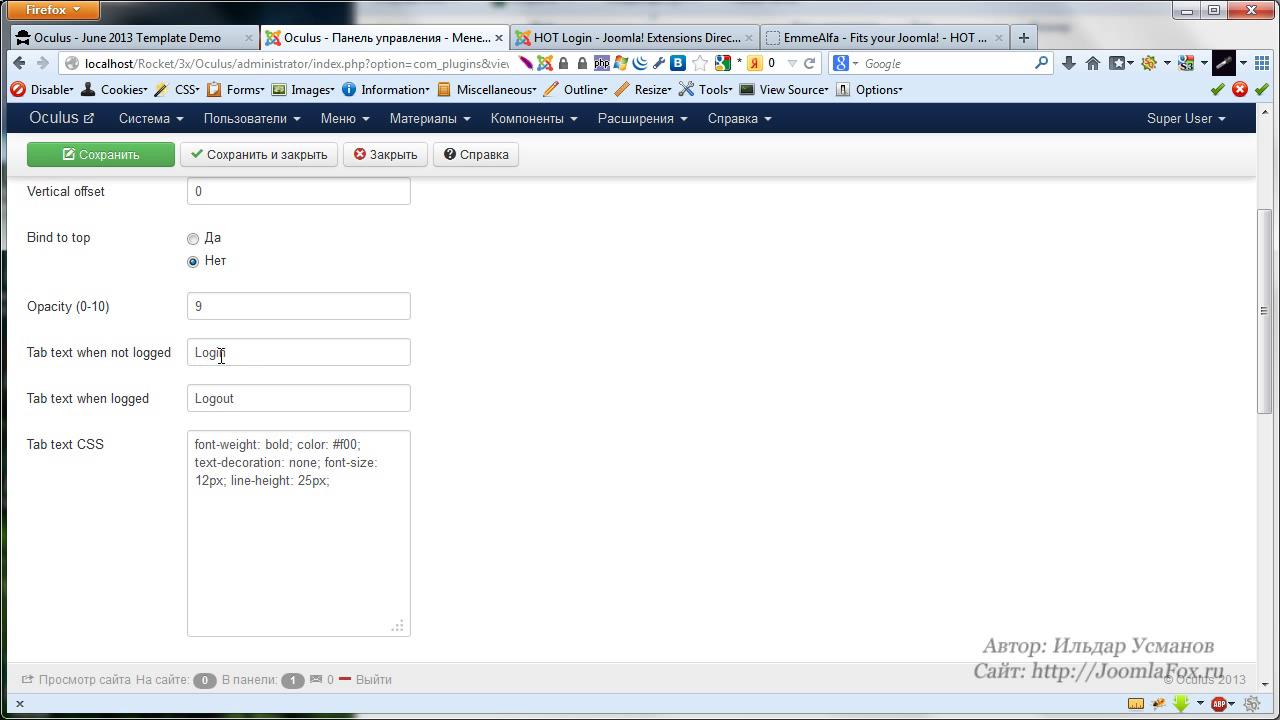
Caption the login tab Вход and the logged-in tab Выход
left_click_drag(236, 354, 177, 354)
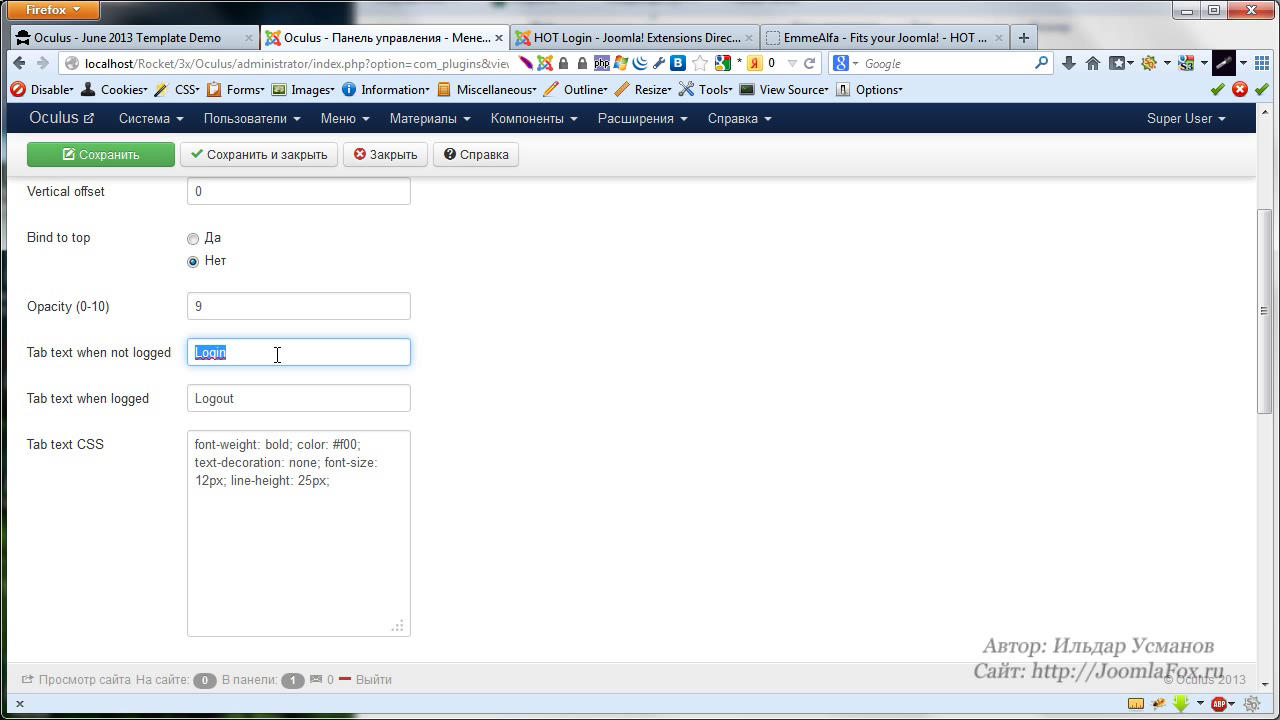
key("BackSpace")
type("Вх")
key("BackSpace")
key("BackSpace")
type("Вход")
key("Tab")
type("Вы")
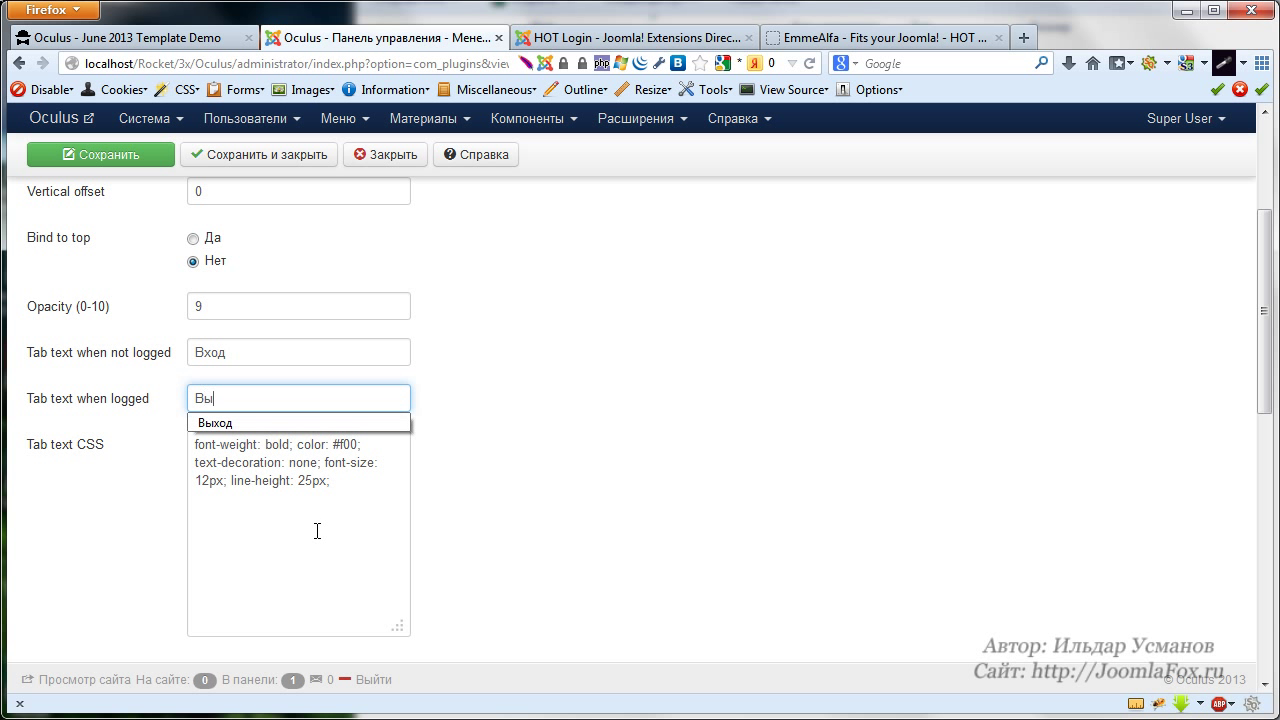
type("ход")
left_click(120, 426)
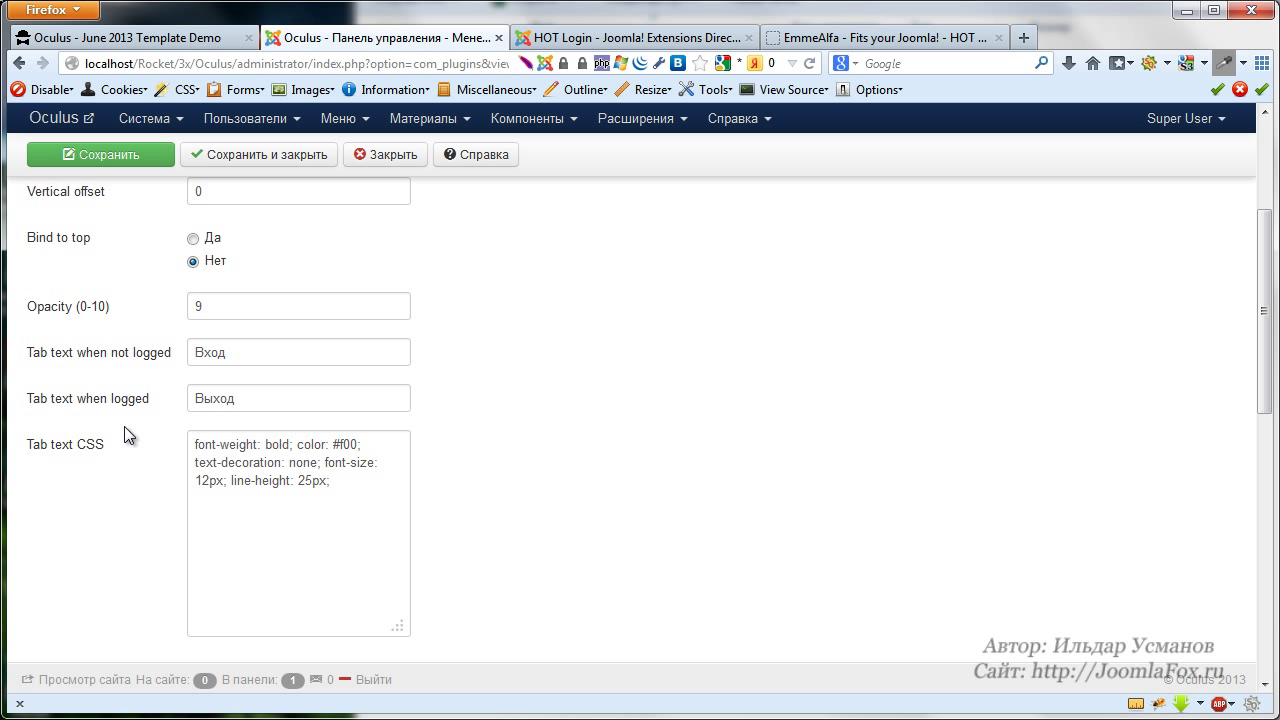
Change the Tab text CSS font size from 12px to 14px and go to the Oculus demo site
left_click(209, 481)
key("BackSpace")
type("4")
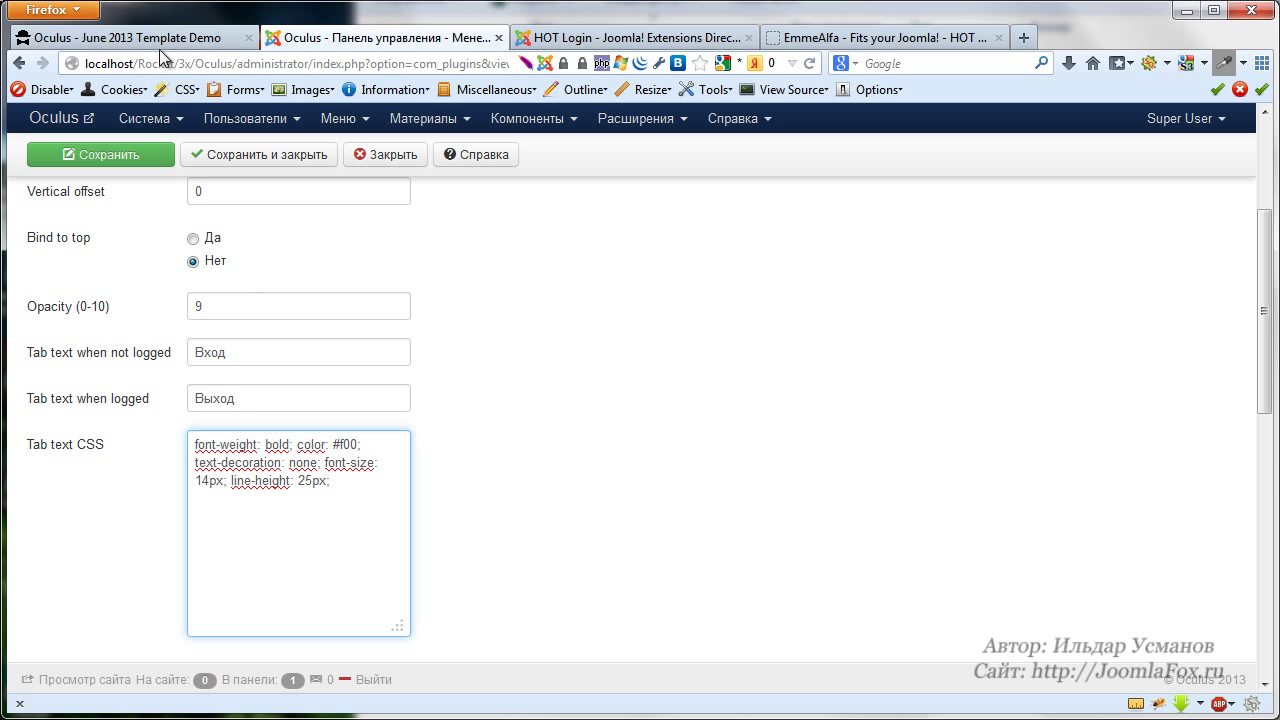
left_click(200, 37)
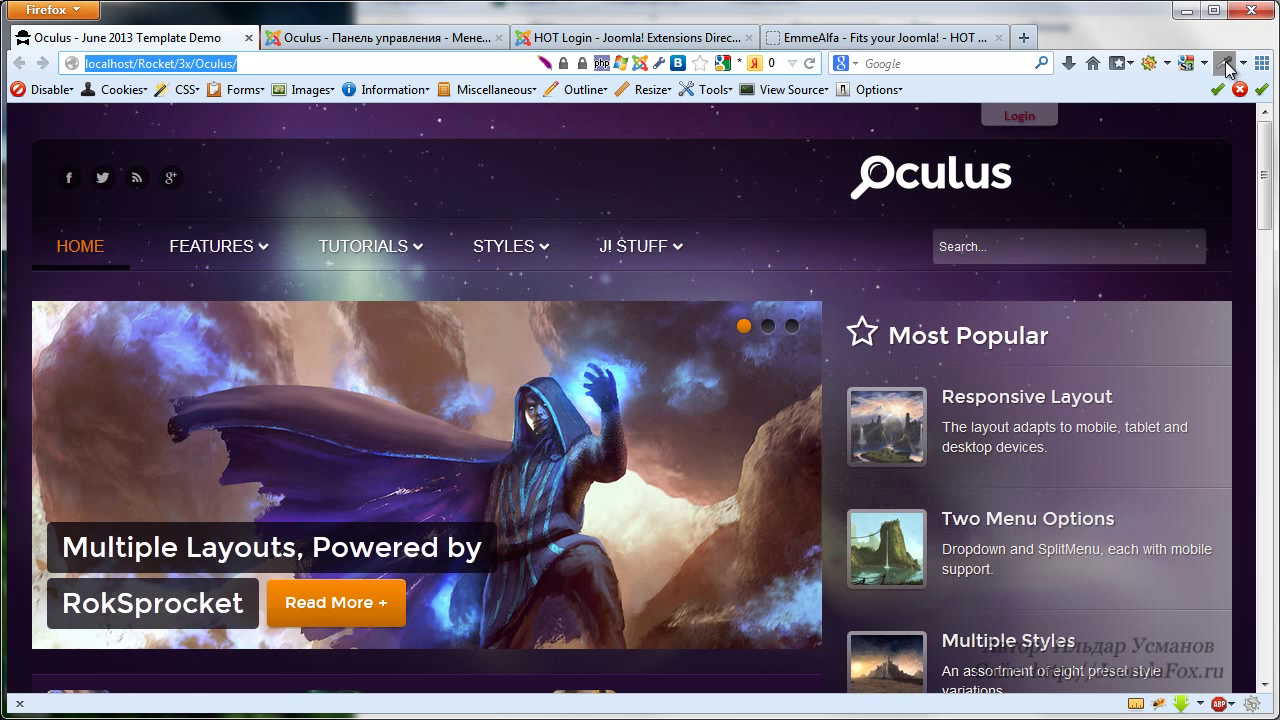
Replace the red colour in the tab CSS with the sampled dark purple #39294A
left_click(1223, 66)
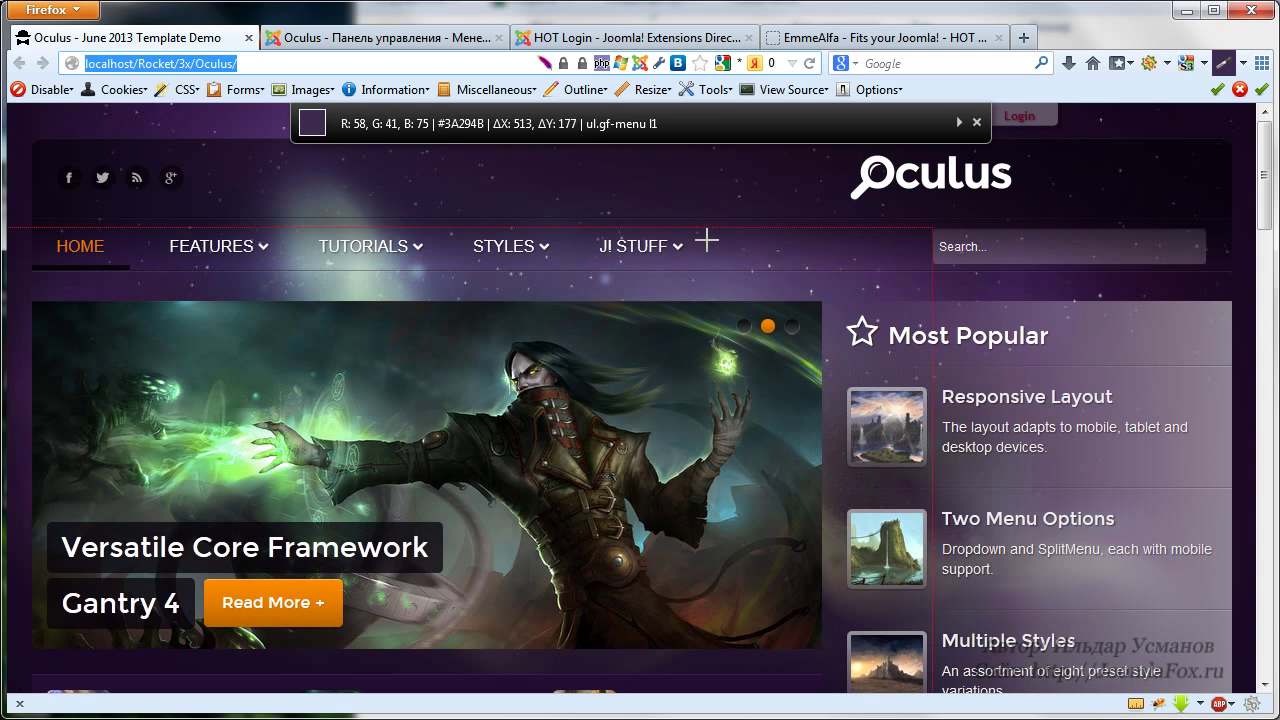
left_click(707, 239)
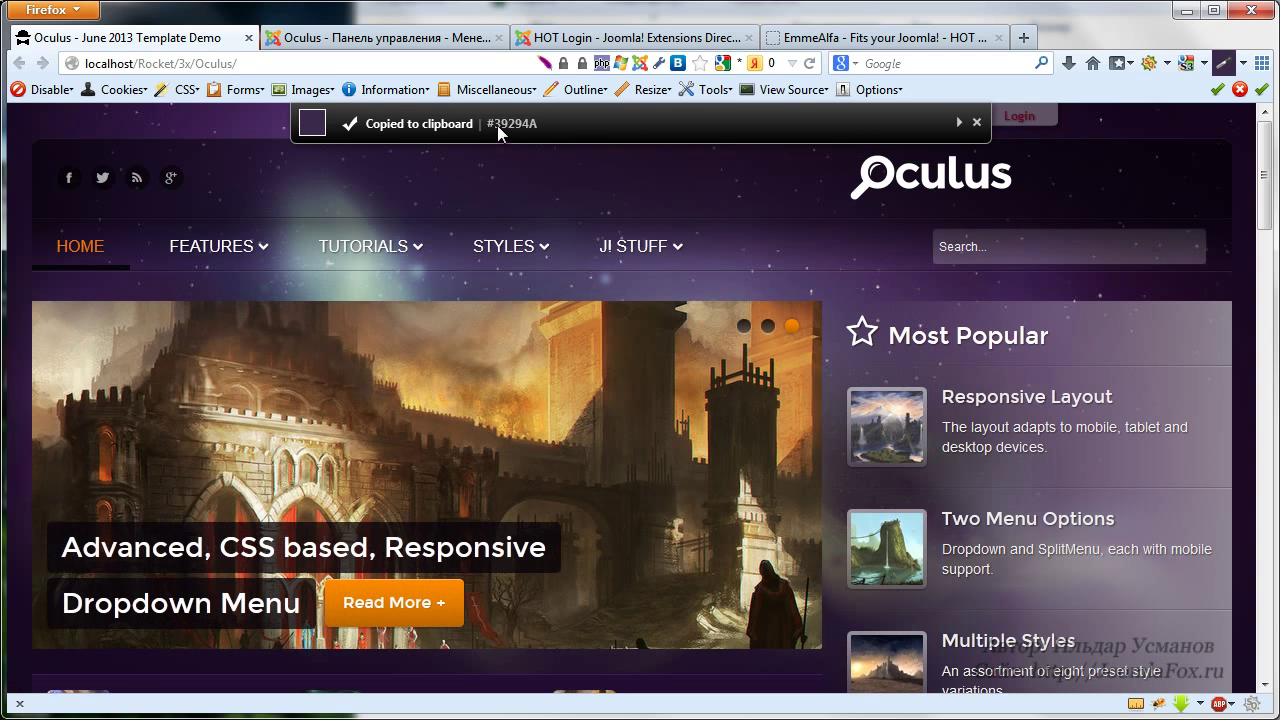
left_click(340, 42)
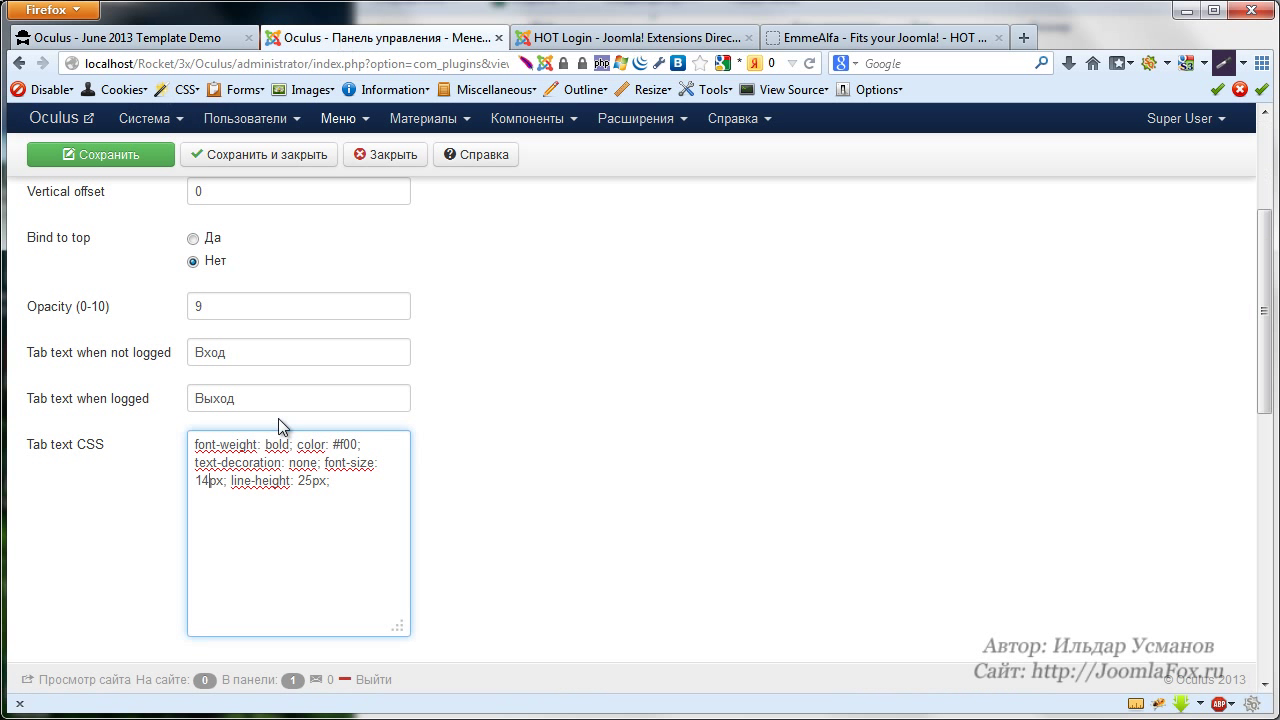
left_click_drag(341, 444, 357, 447)
key("ctrl+v")
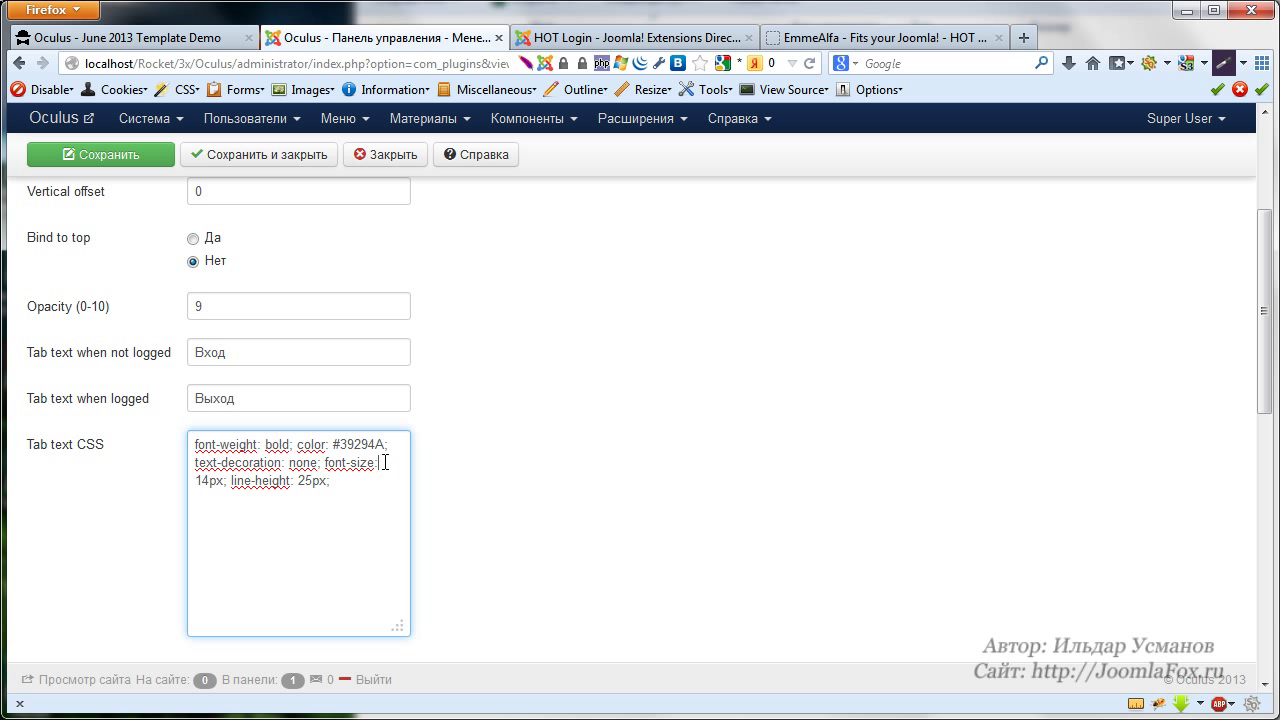
left_click(406, 465)
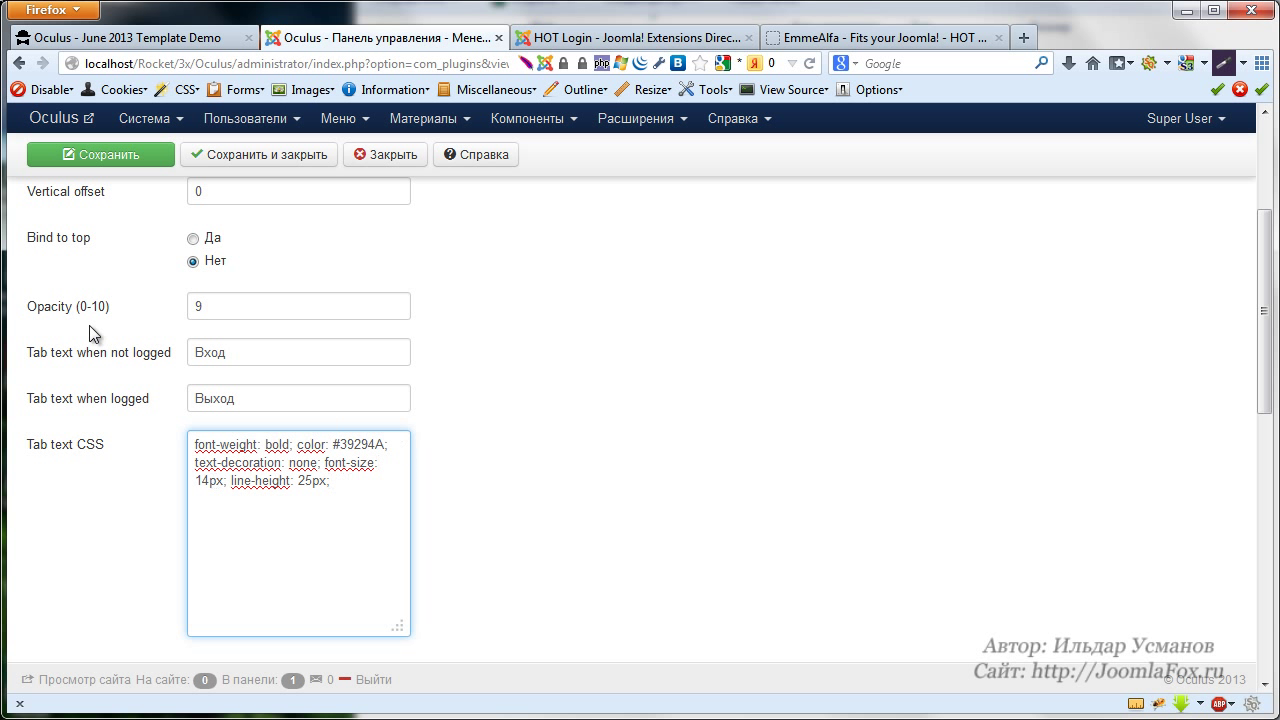
Save the HOT Login plugin settings and reload the Oculus front page
left_click(92, 160)
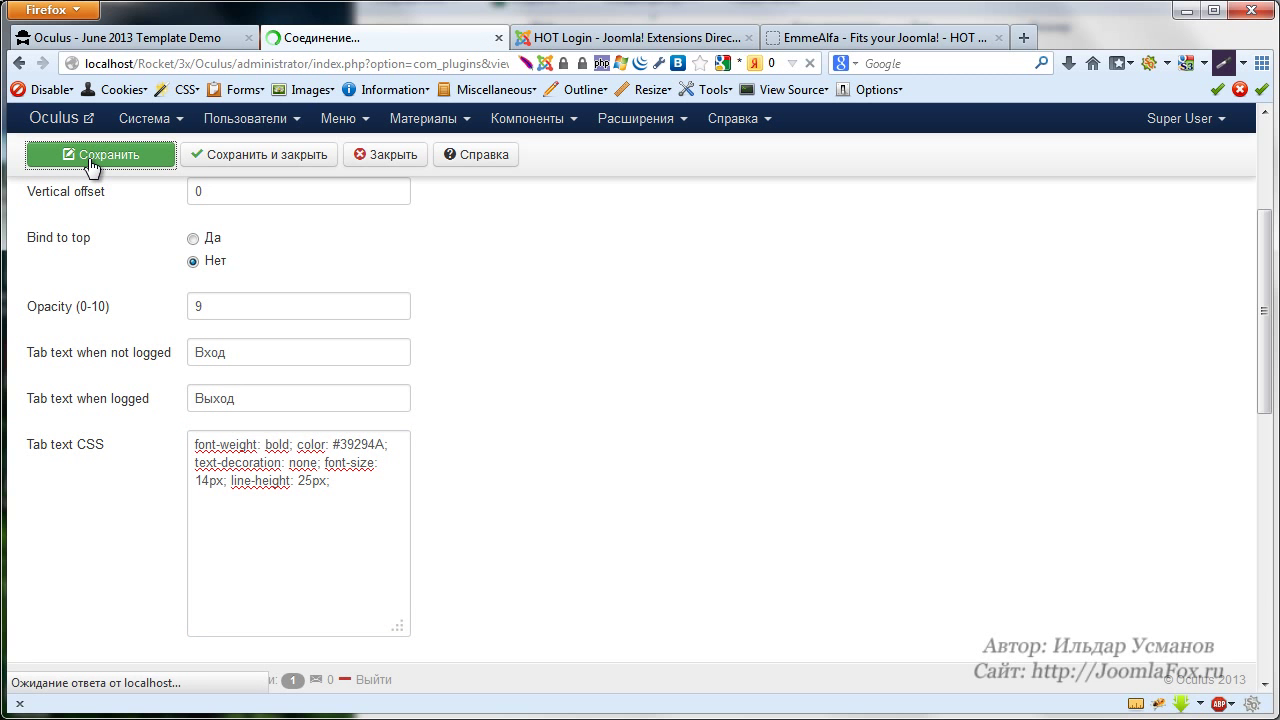
left_click(175, 37)
left_click(810, 63)
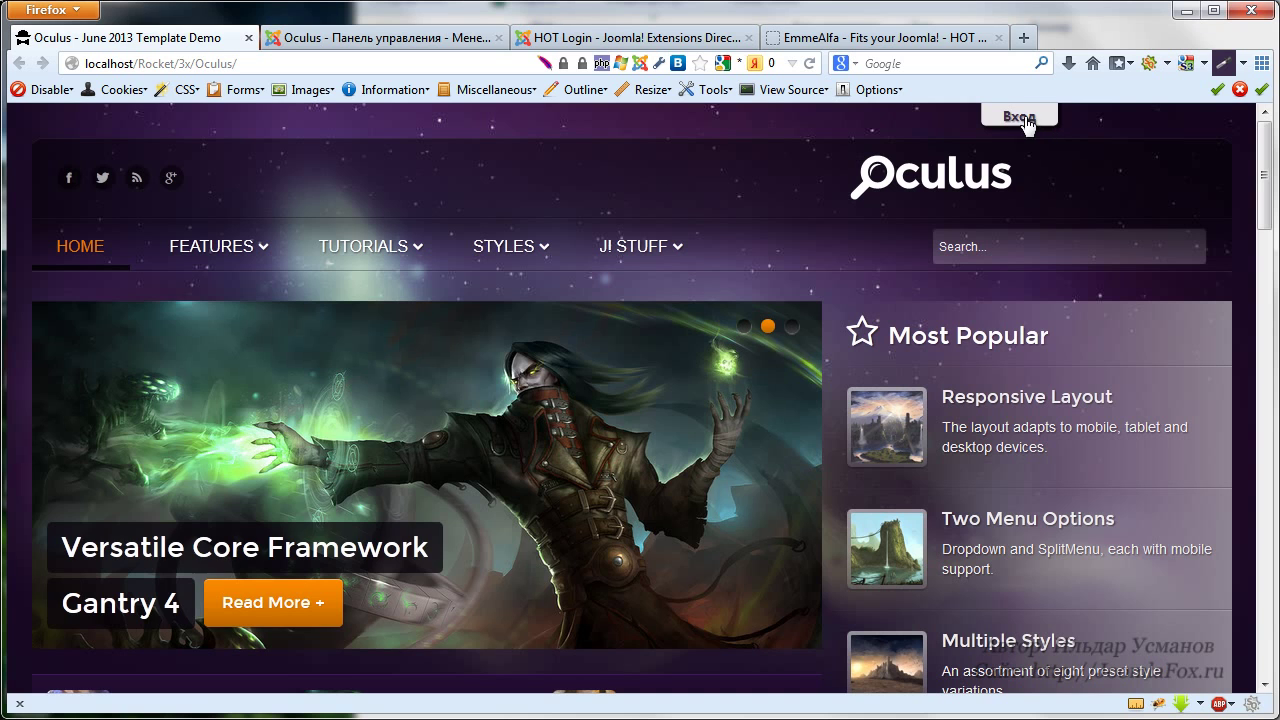
Log in through the sliding Вход panel with the admin username and password
left_click(1020, 118)
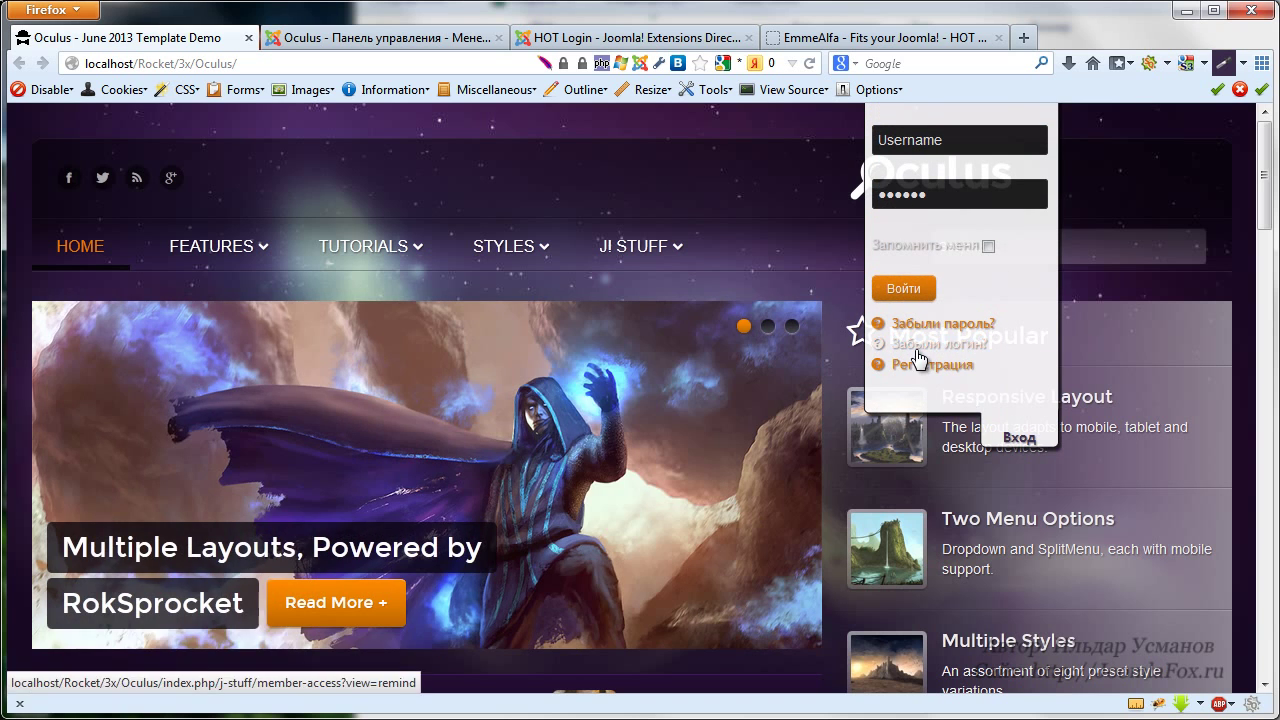
left_click(963, 145)
type("admin")
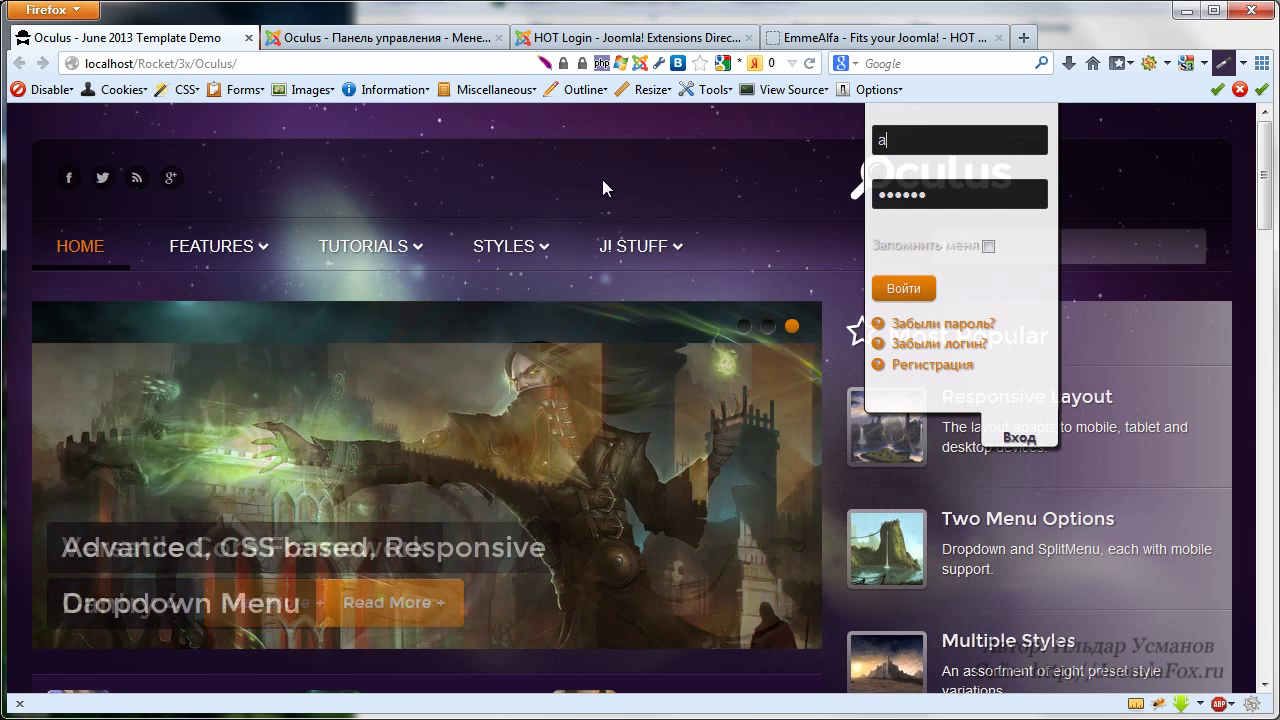
key("Tab")
type("admin123")
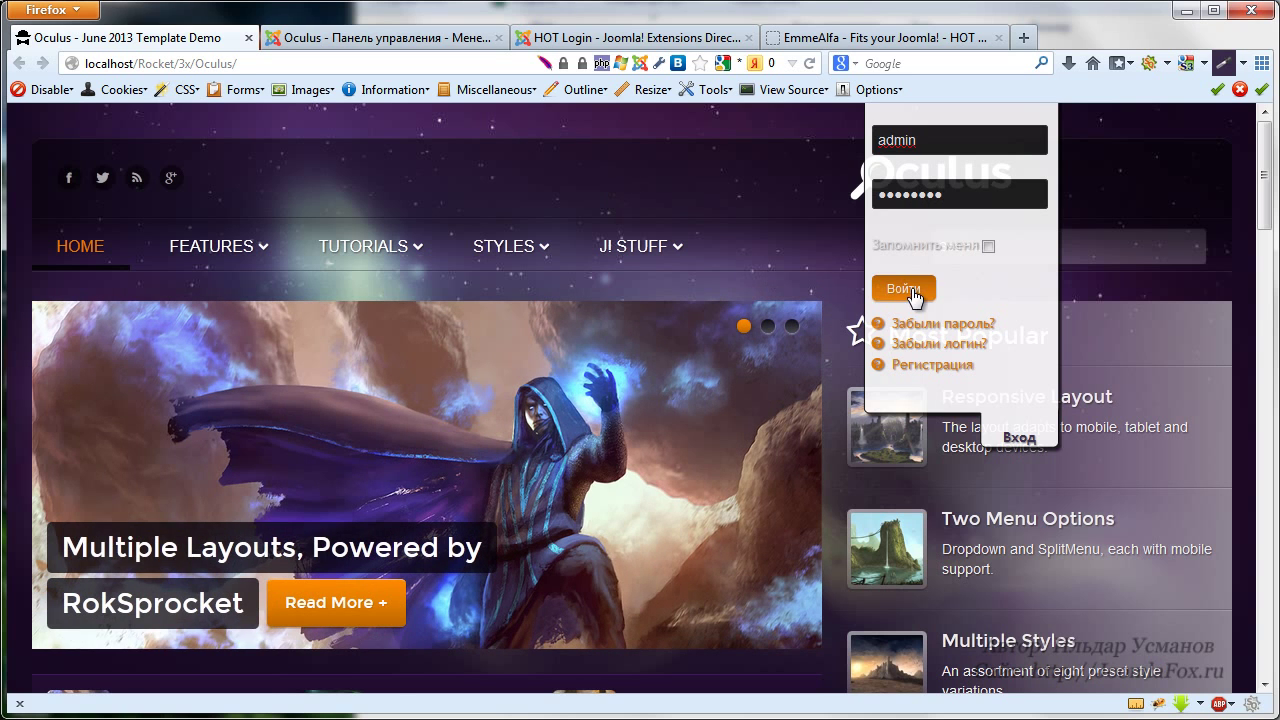
left_click(904, 294)
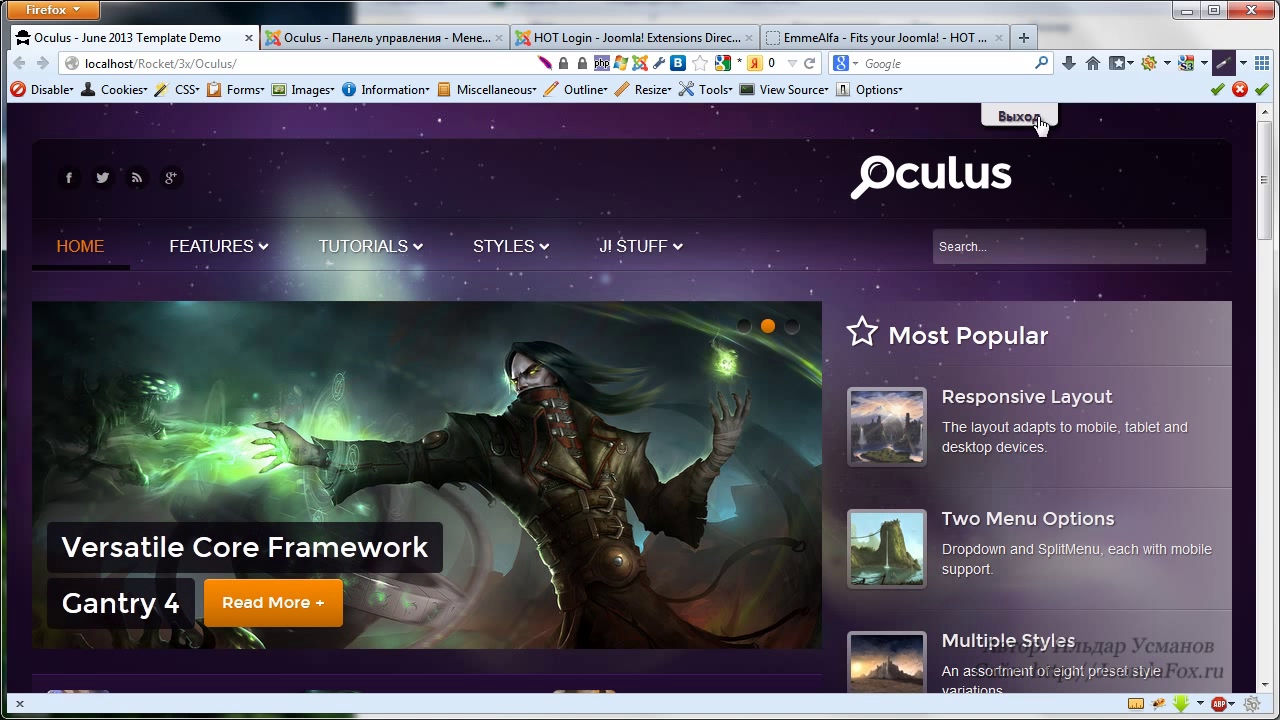
Open, collapse and reopen the logged-in Выход panel
left_click(1017, 119)
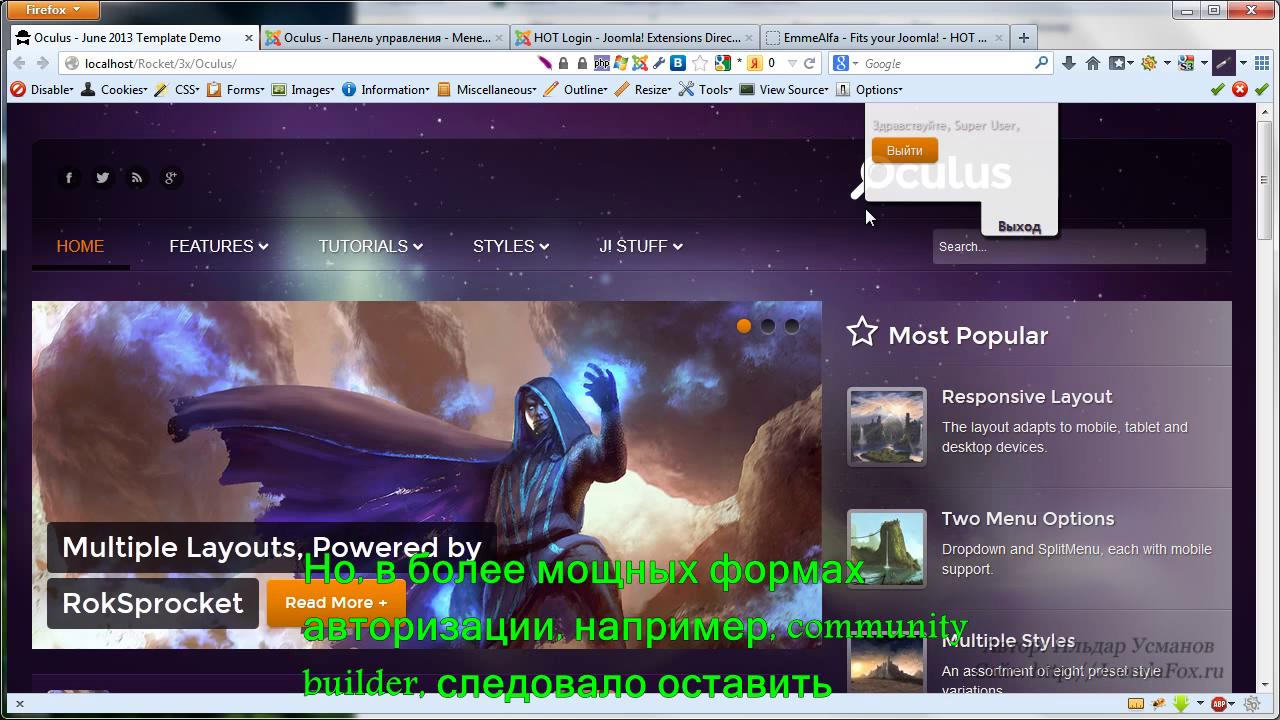
left_click(1018, 228)
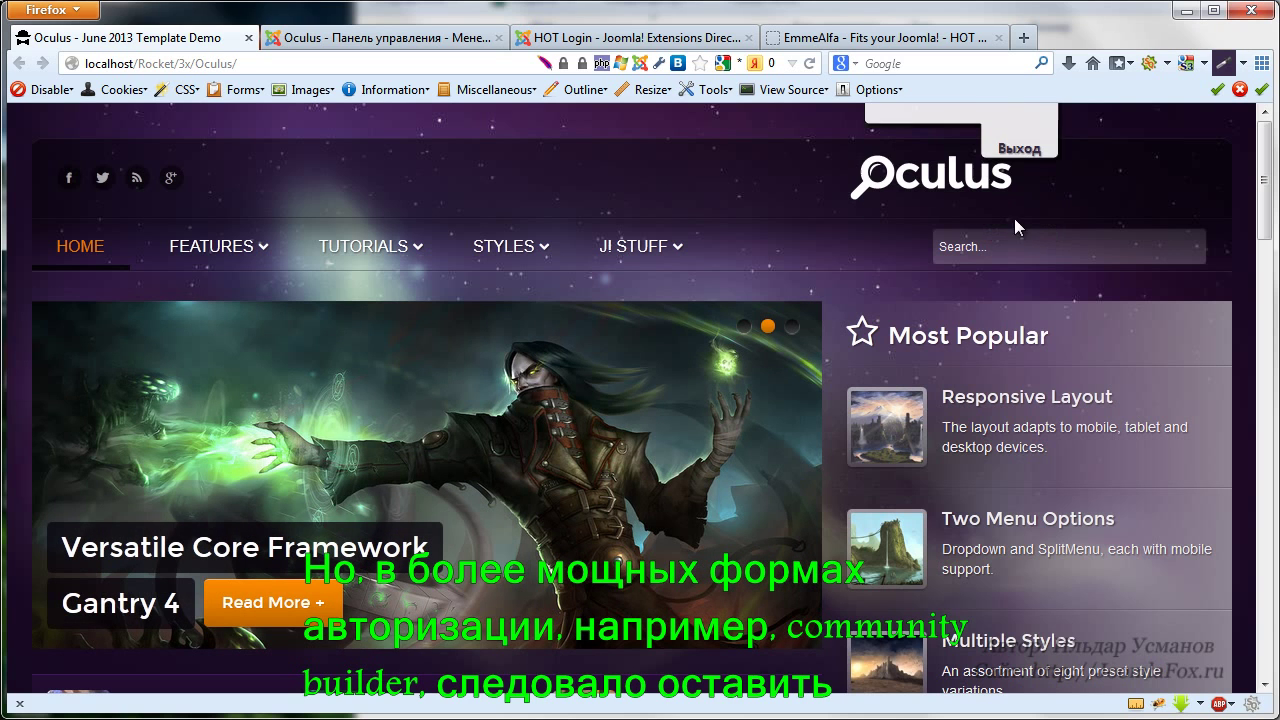
left_click(1020, 120)
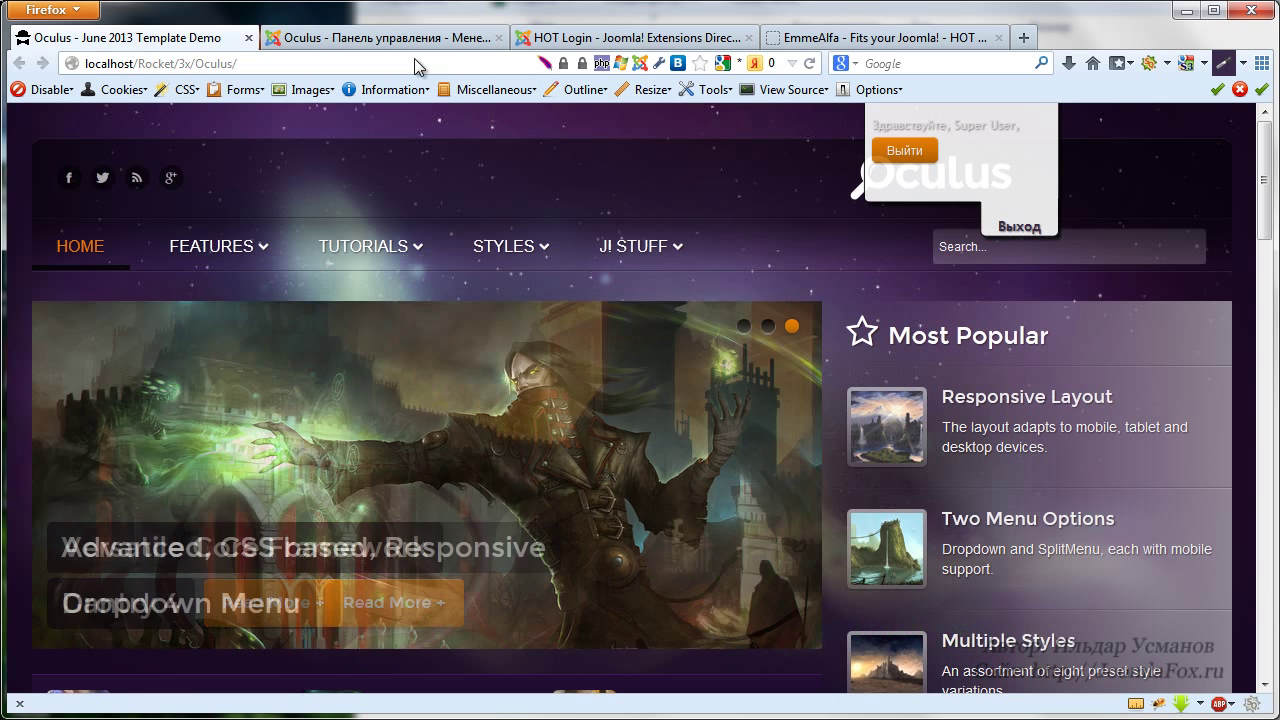
Set Auto open on guest to Да in HOT Login's basic parameters, save, and go to the Oculus site
left_click(402, 36)
left_click(252, 330)
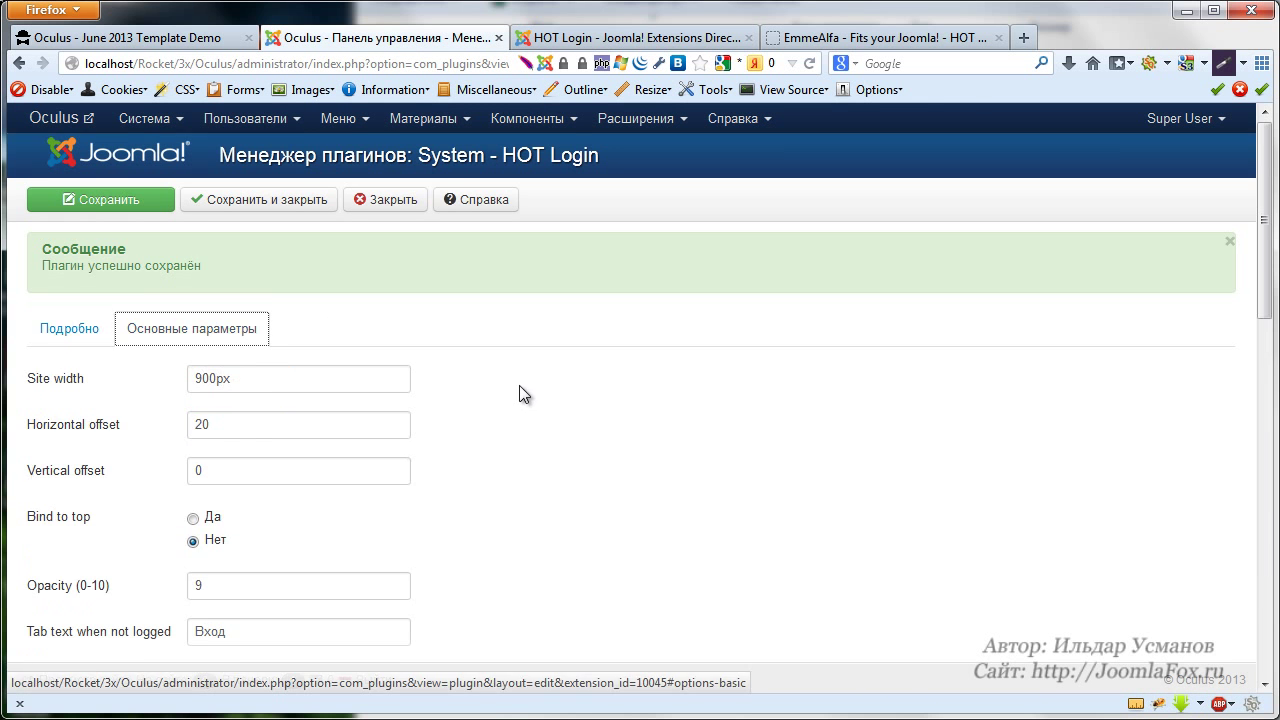
scroll(553, 390, "down", 8)
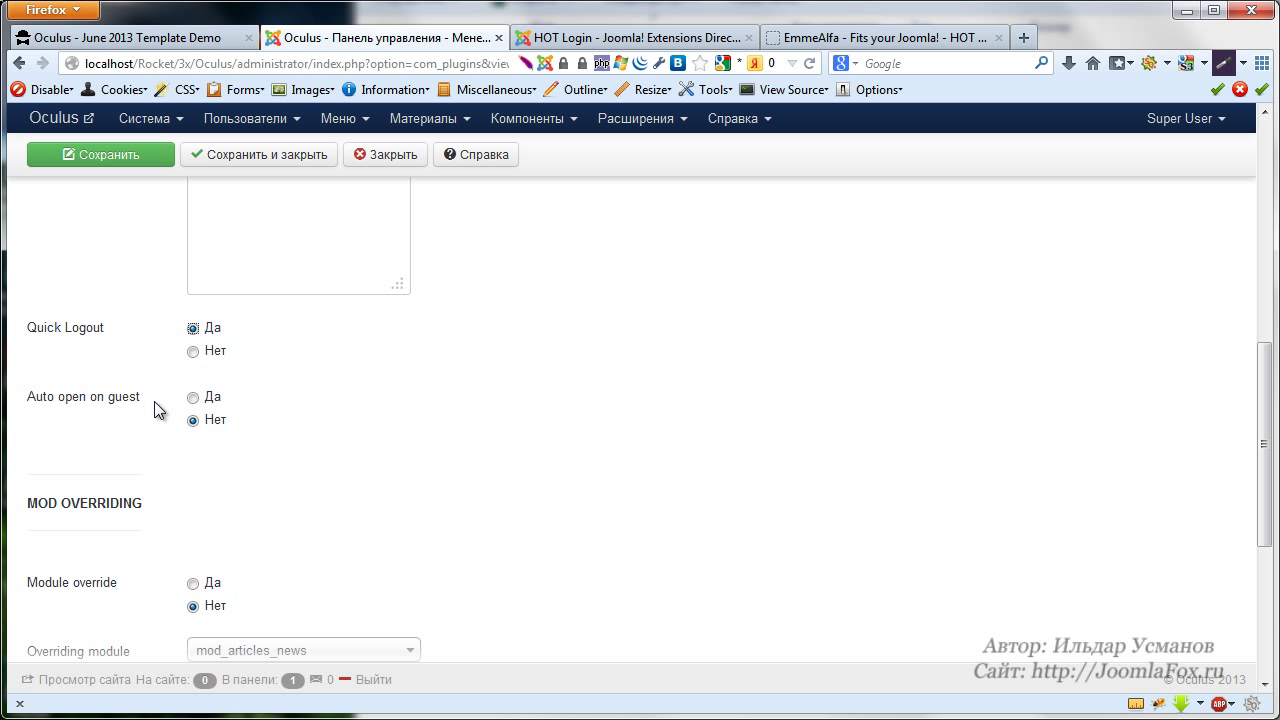
left_click(193, 397)
scroll(400, 437, "up", 10)
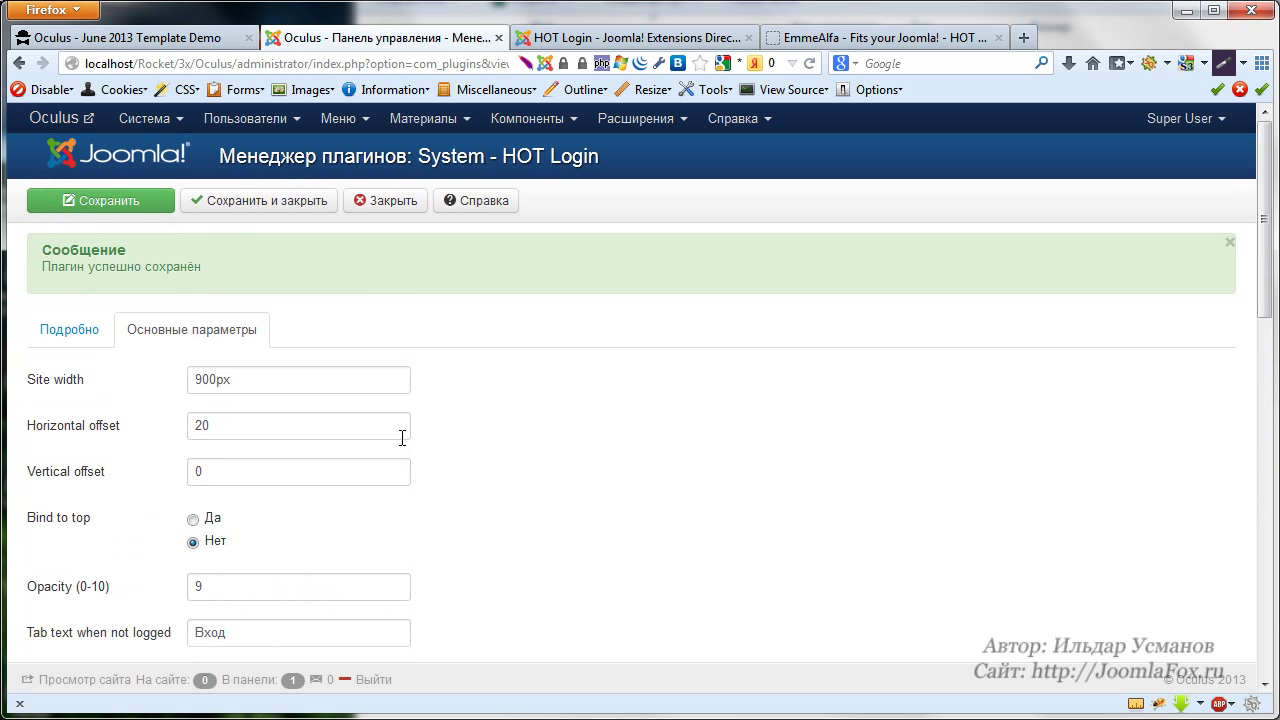
left_click(106, 206)
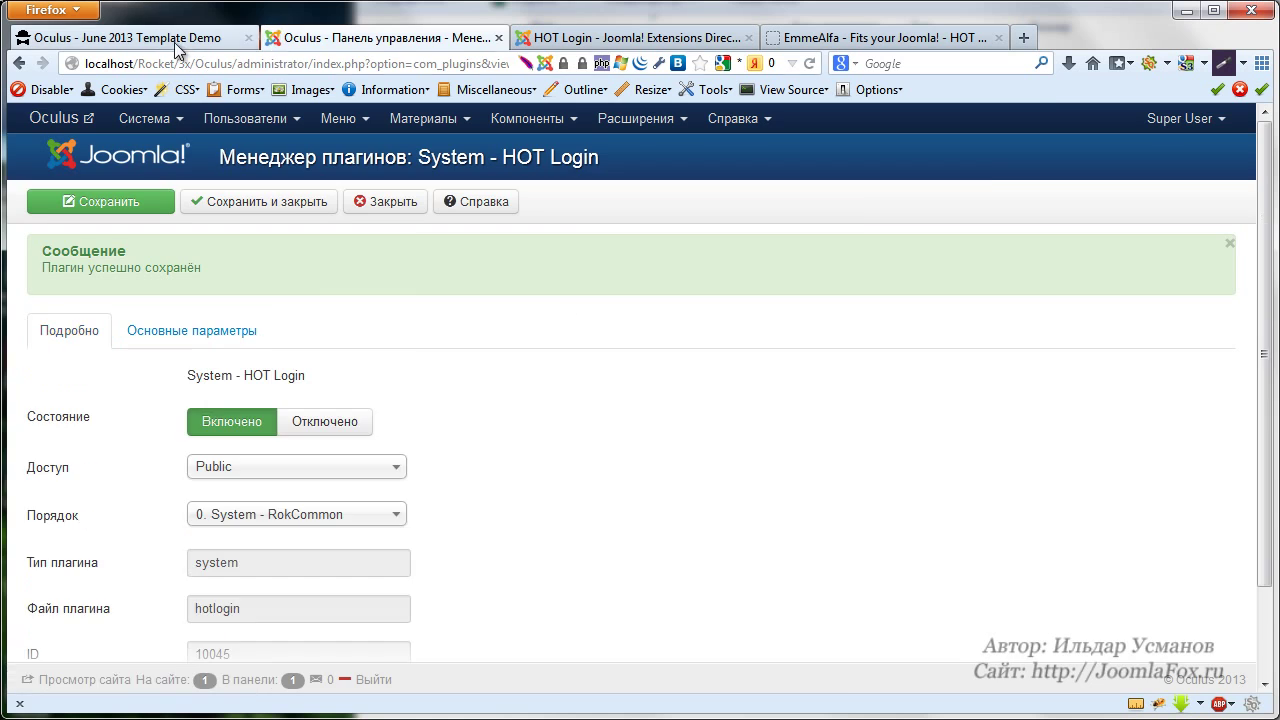
left_click(150, 38)
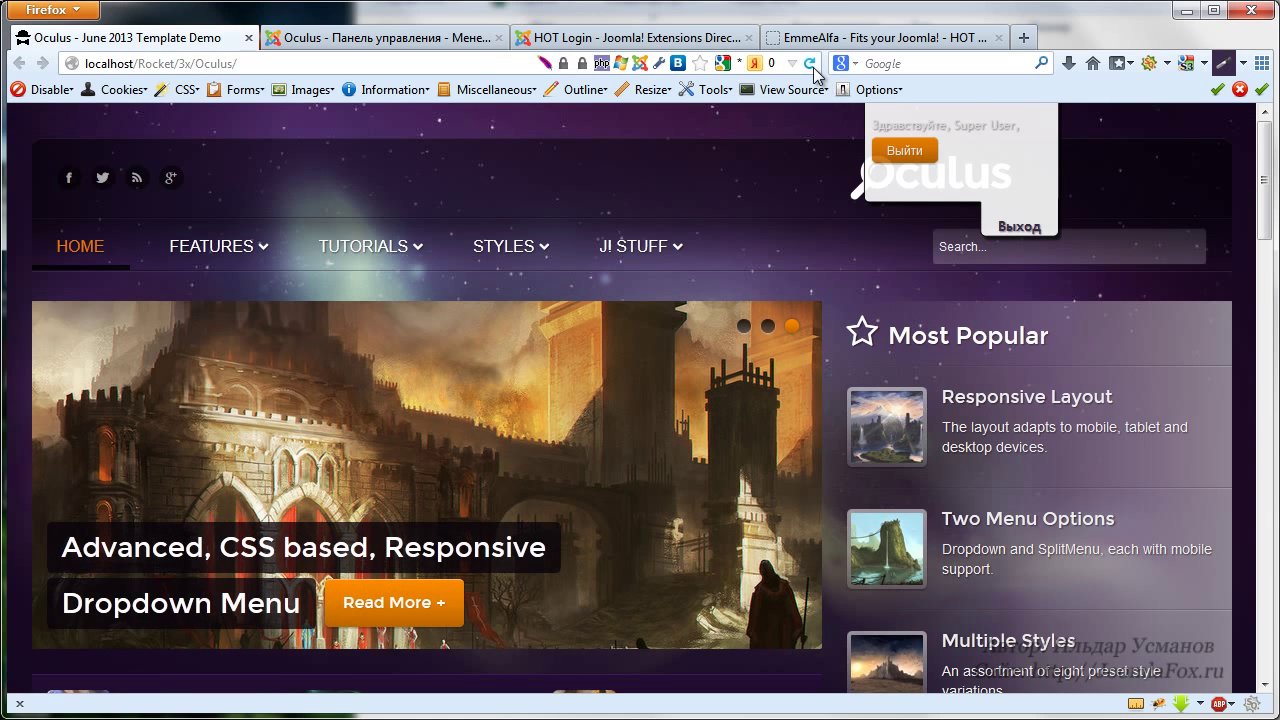
Log out of the Oculus site and reload to see the guest login panel open automatically
left_click(809, 63)
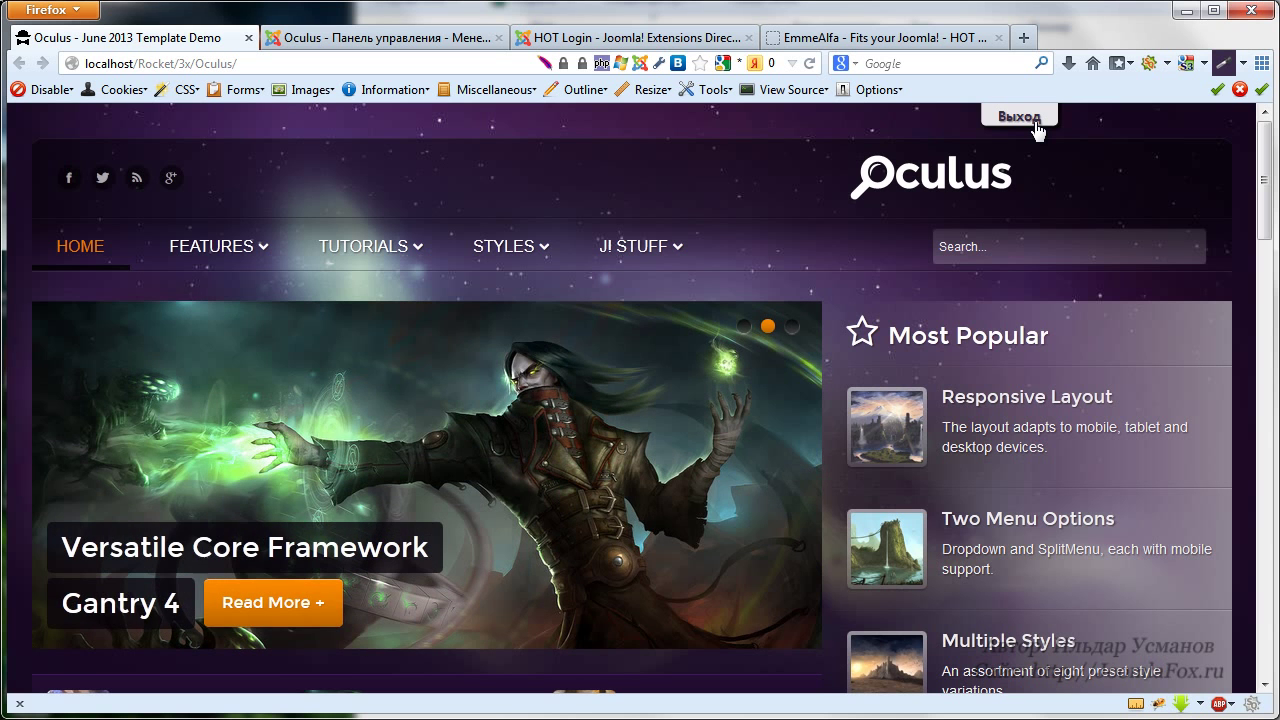
left_click(1034, 120)
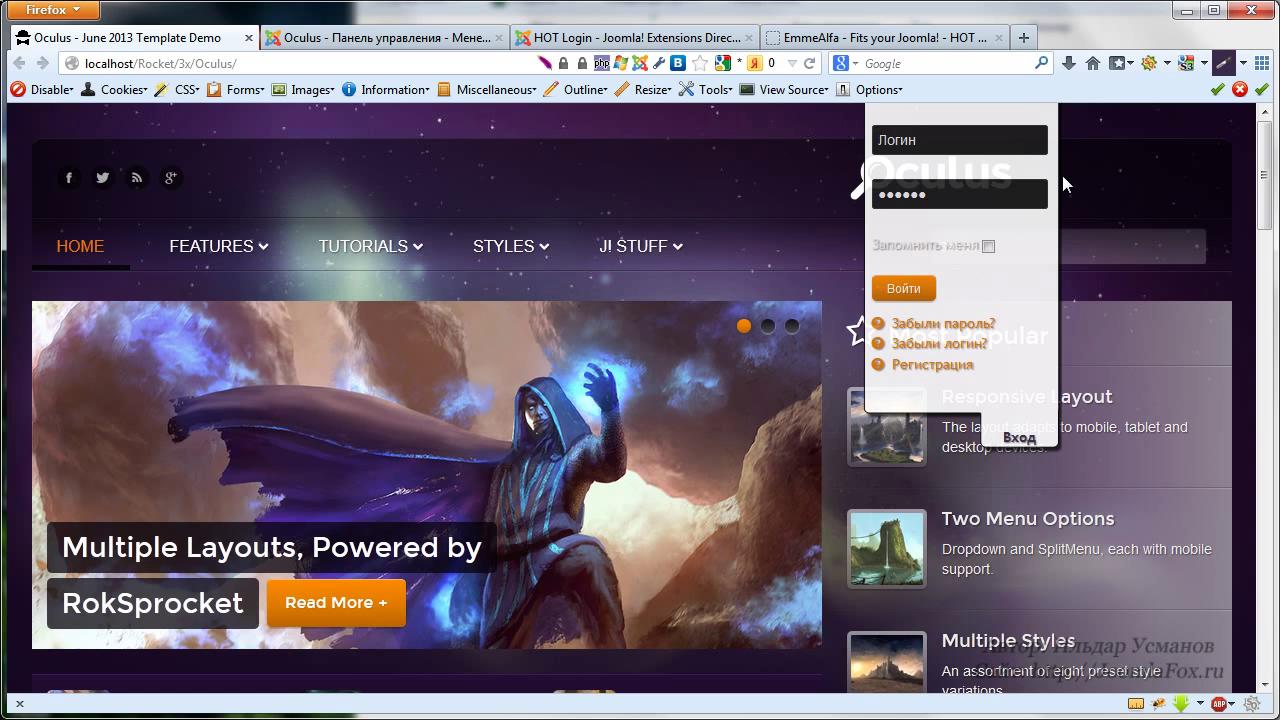
scroll(1067, 151, "down", 3)
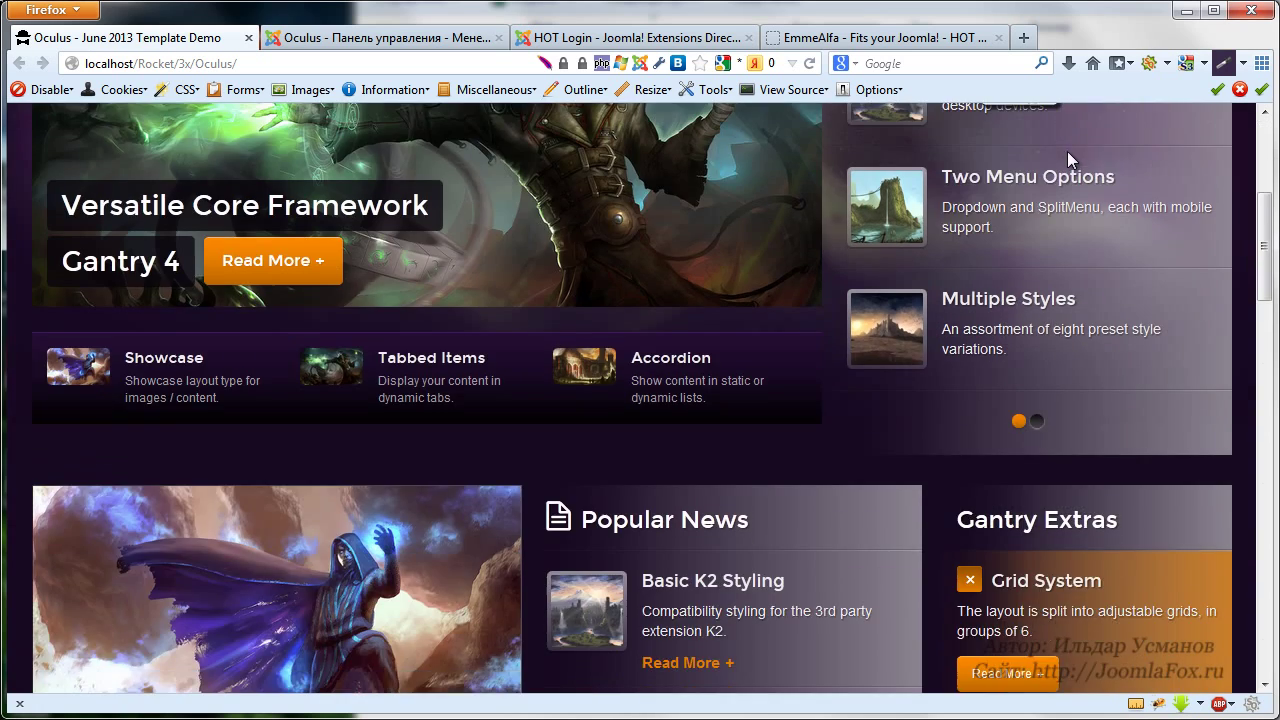
scroll(1067, 151, "up", 3)
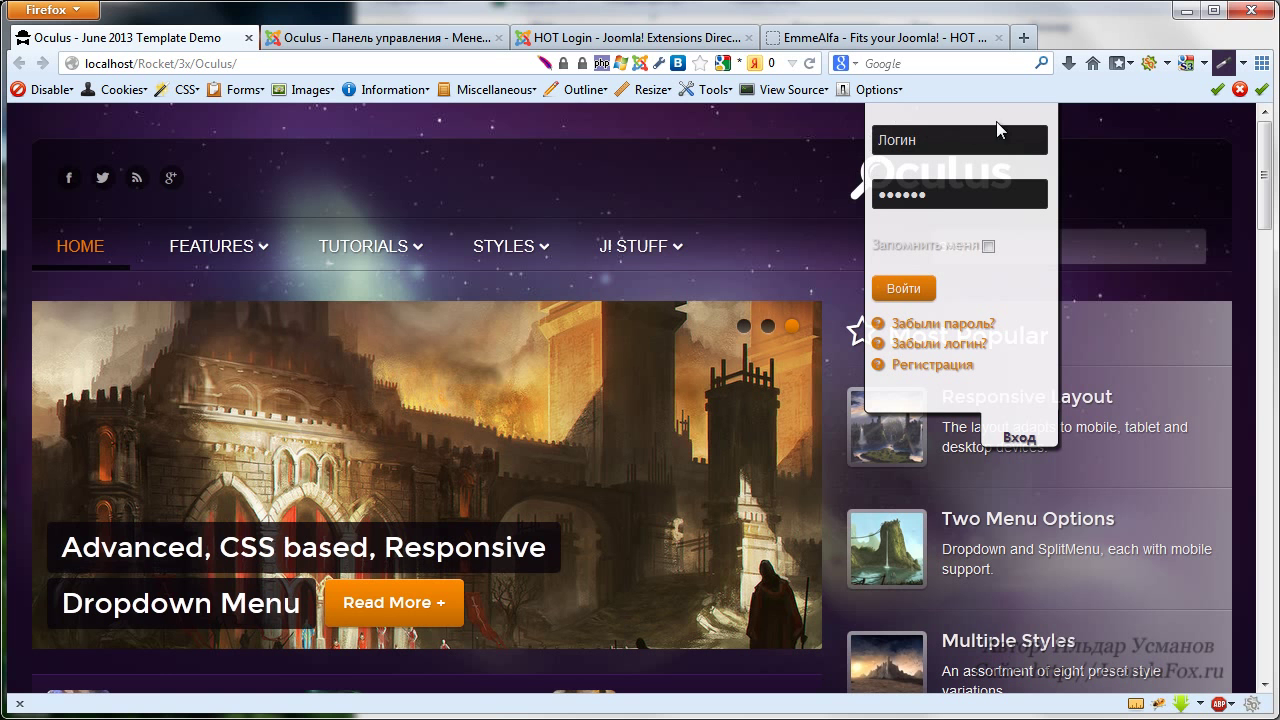
left_click(809, 63)
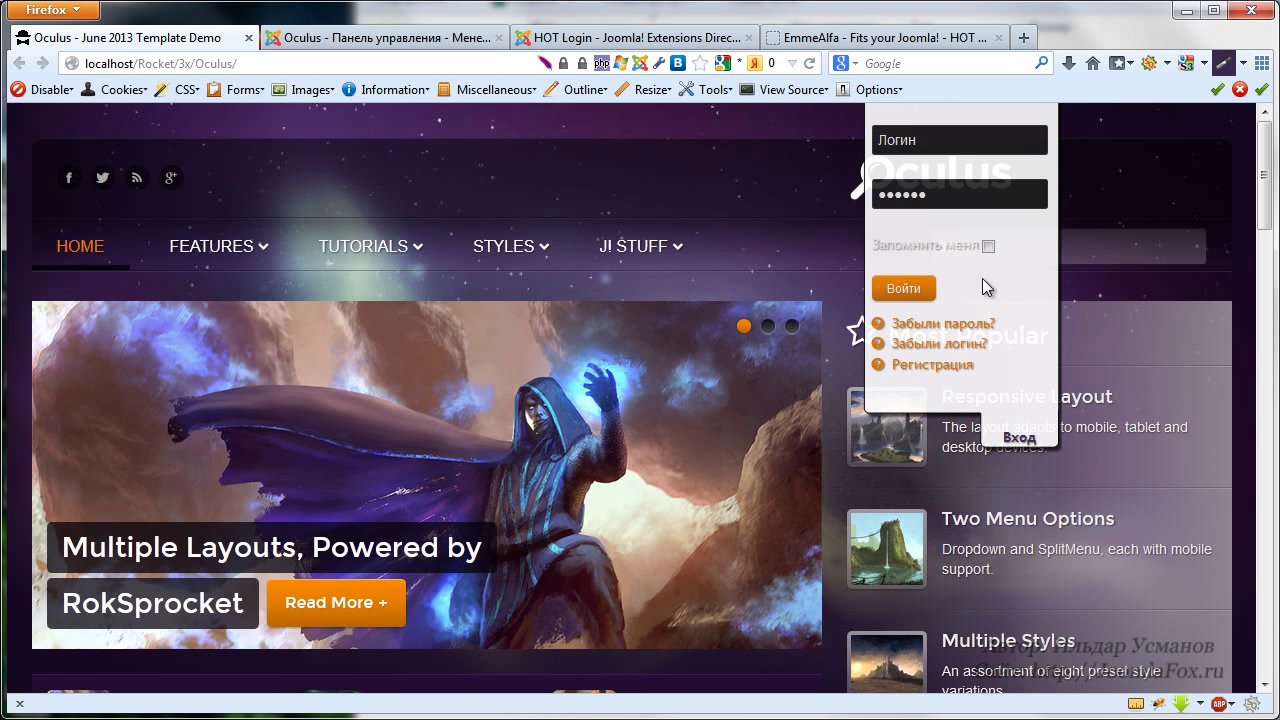
left_click(979, 142)
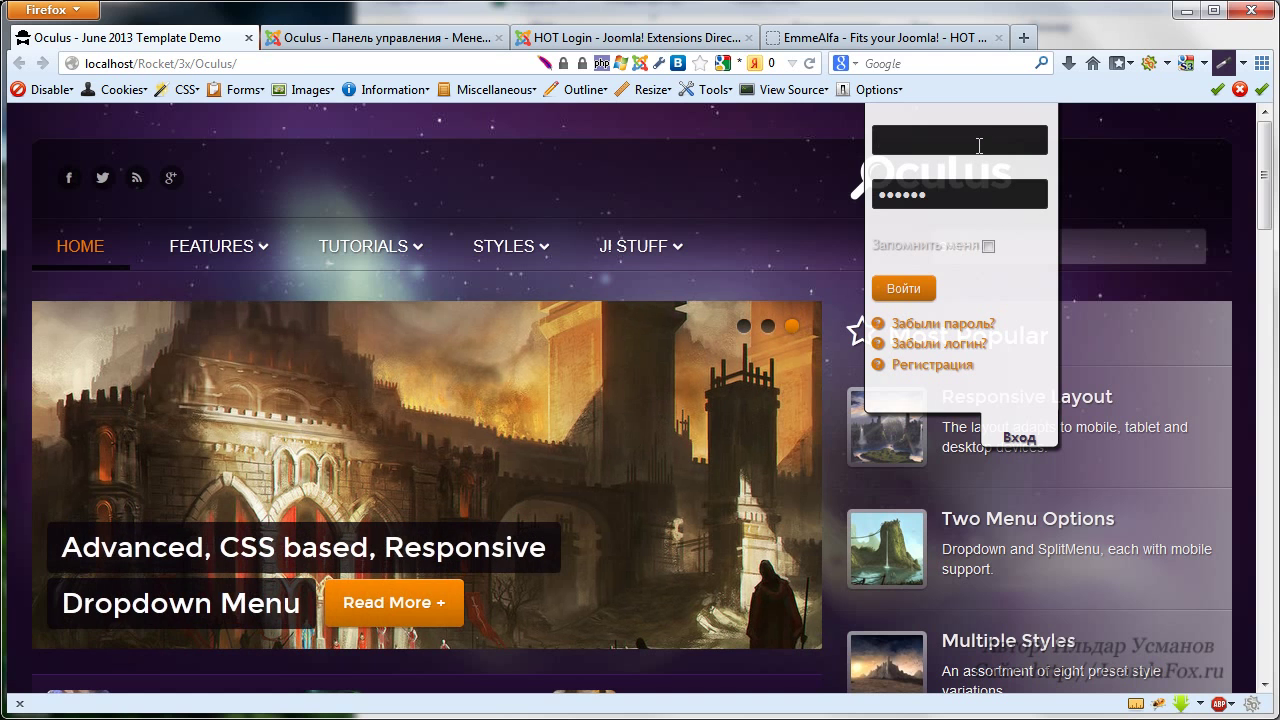
Return to the HOT Login plugin's basic parameters in the administrator
left_click(410, 50)
scroll(466, 415, "down", 2)
scroll(450, 400, "up", 2)
left_click(185, 329)
Set Auto open on guest to Нет, save, reload the Oculus site, then return to the plugin settings
scroll(413, 379, "down", 5)
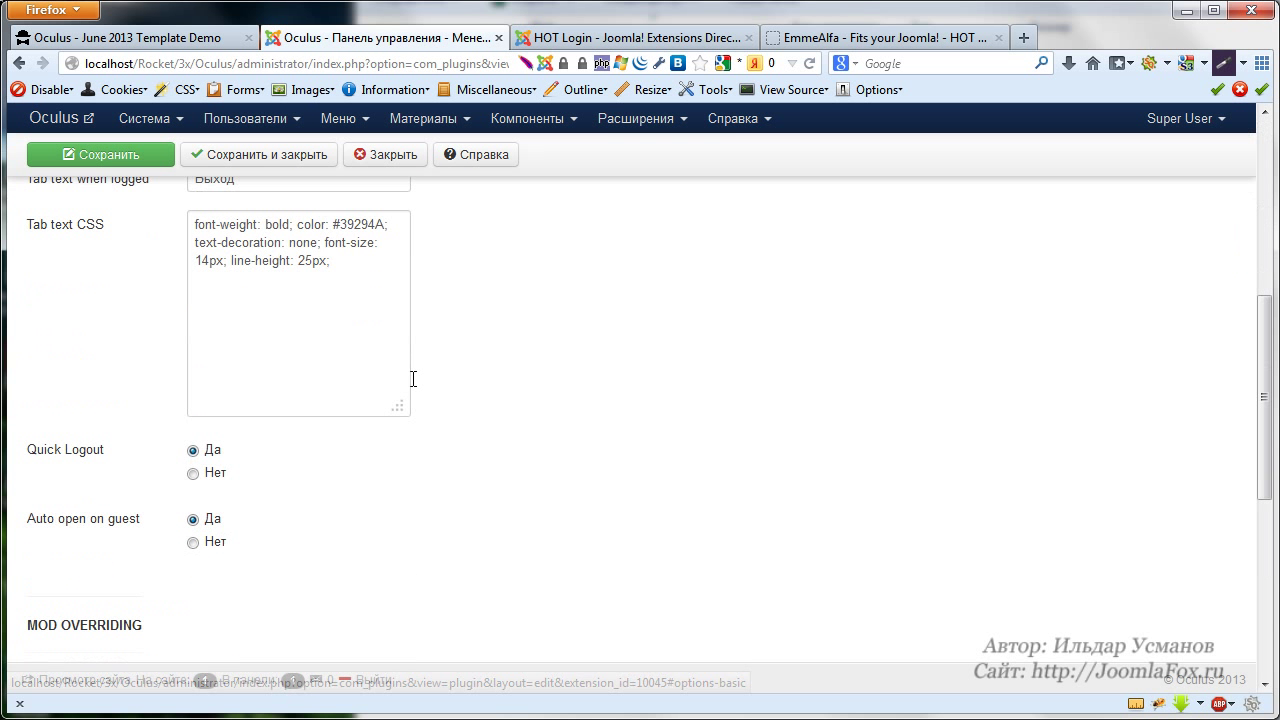
left_click(194, 534)
left_click(90, 158)
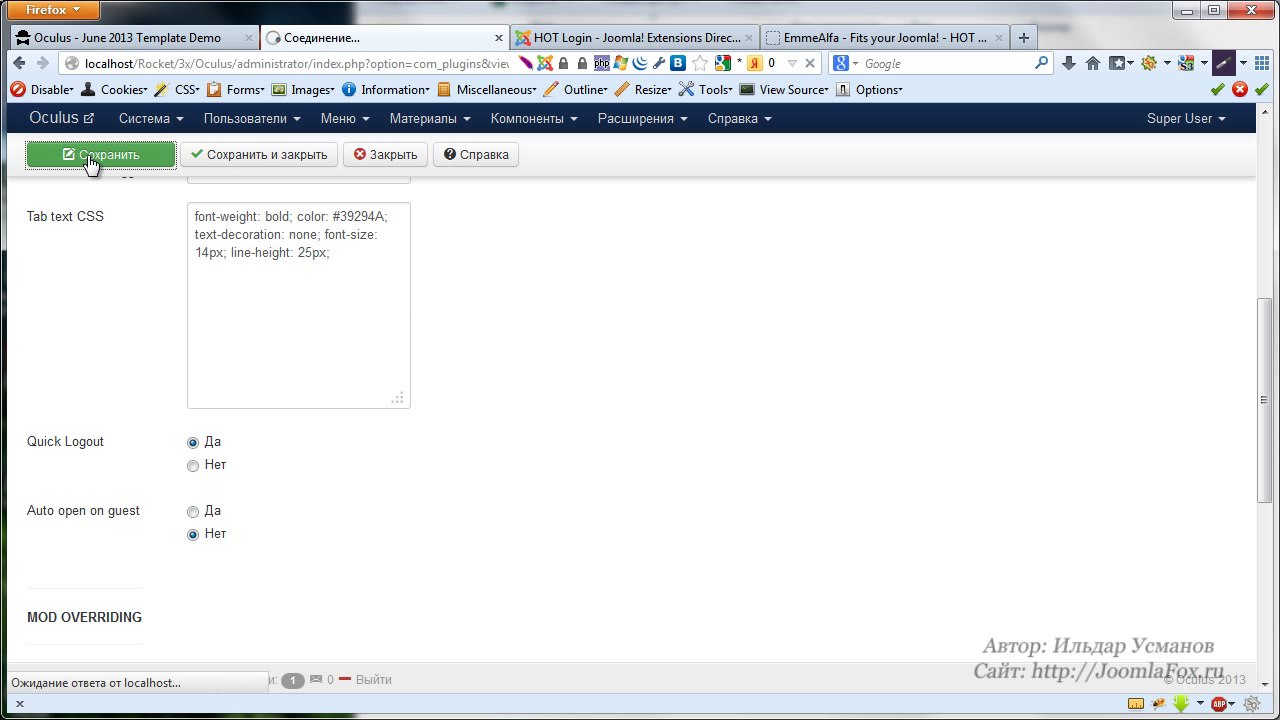
left_click(143, 42)
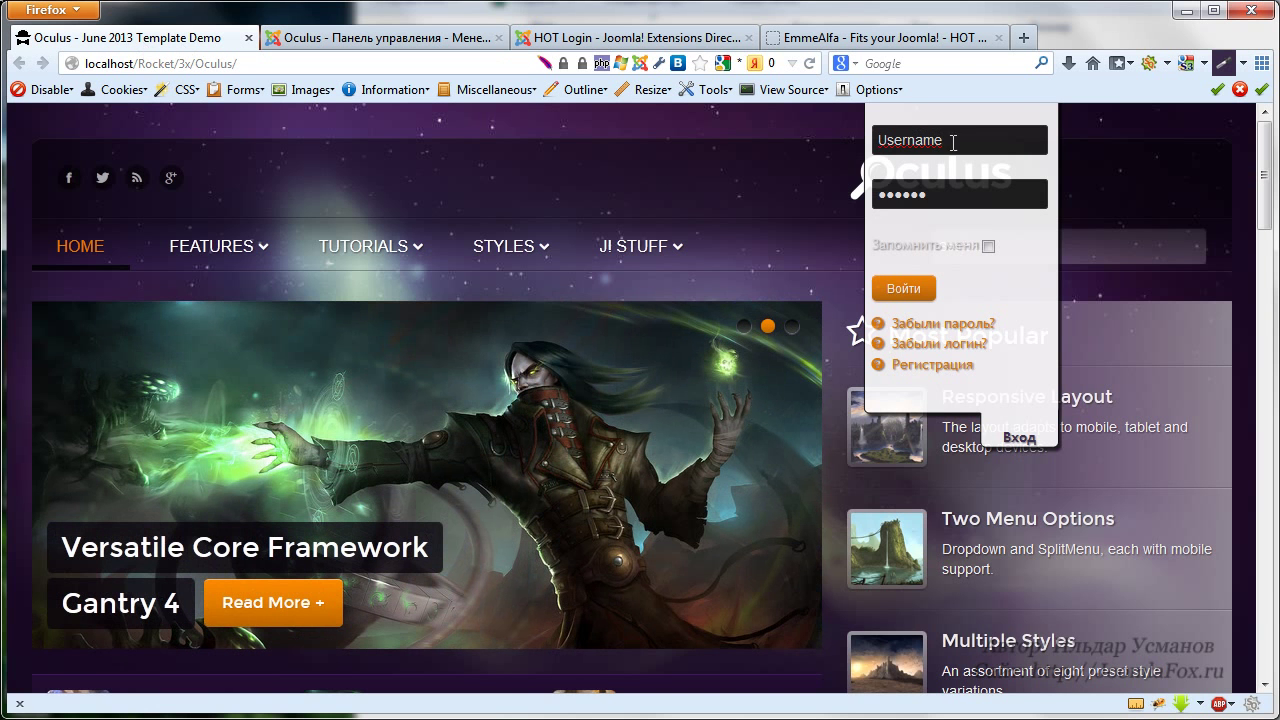
left_click(811, 64)
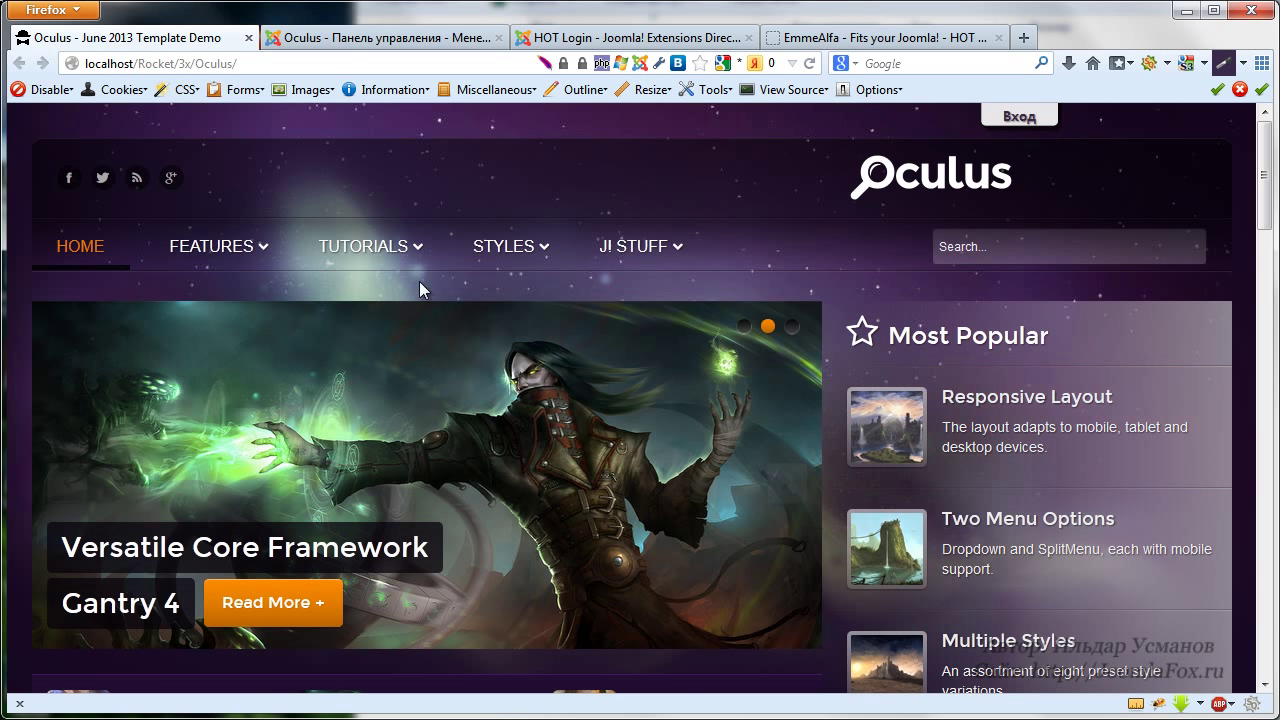
left_click(348, 40)
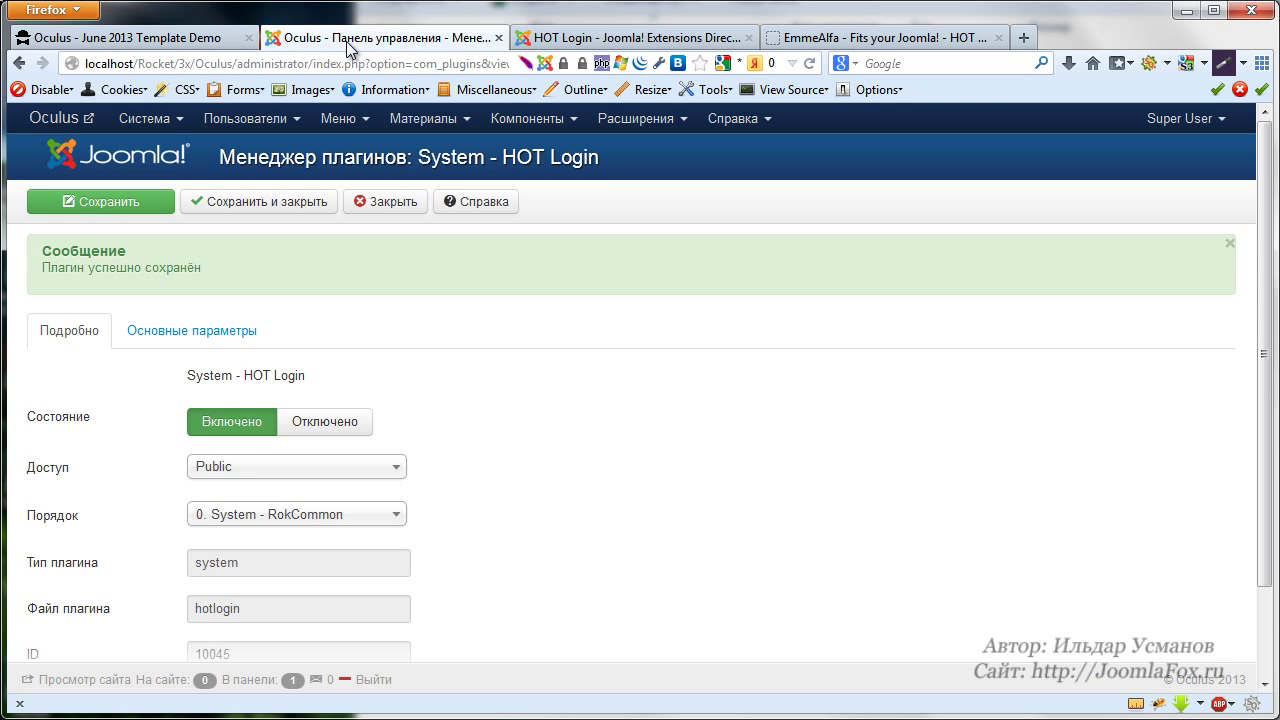
left_click(245, 341)
scroll(295, 357, "down", 5)
scroll(295, 357, "down", 6)
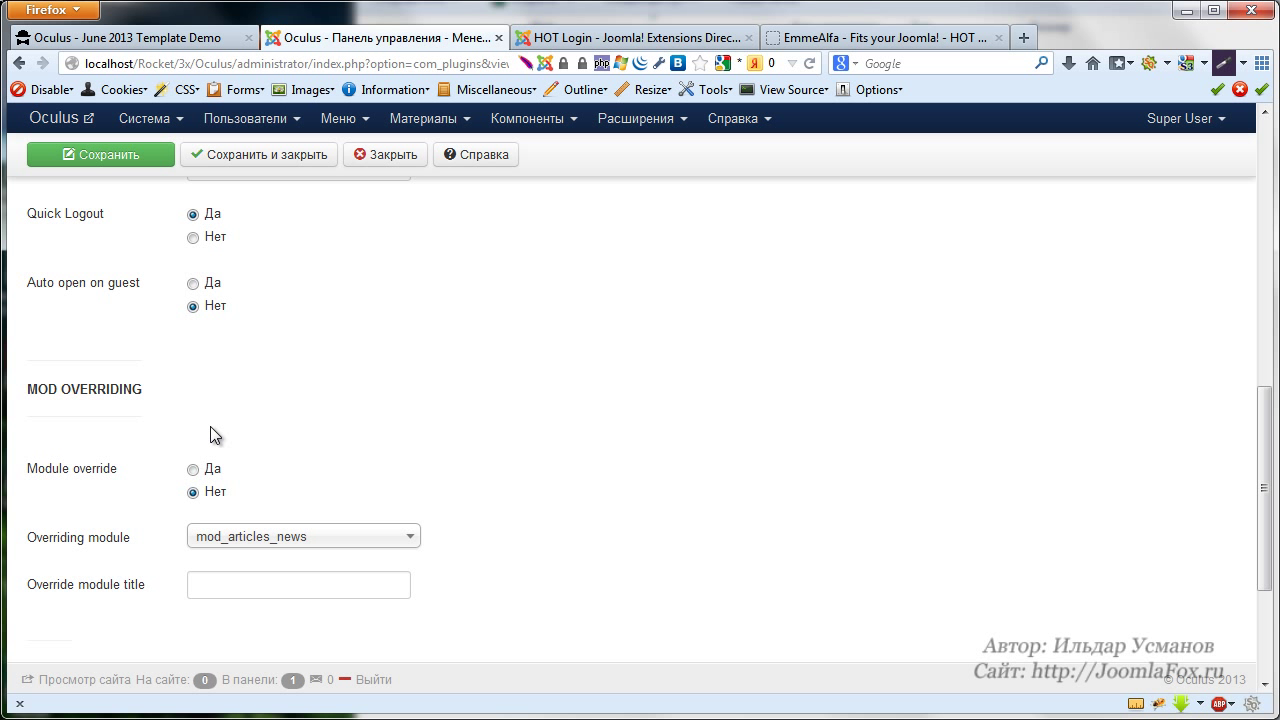
scroll(843, 441, "down", 2)
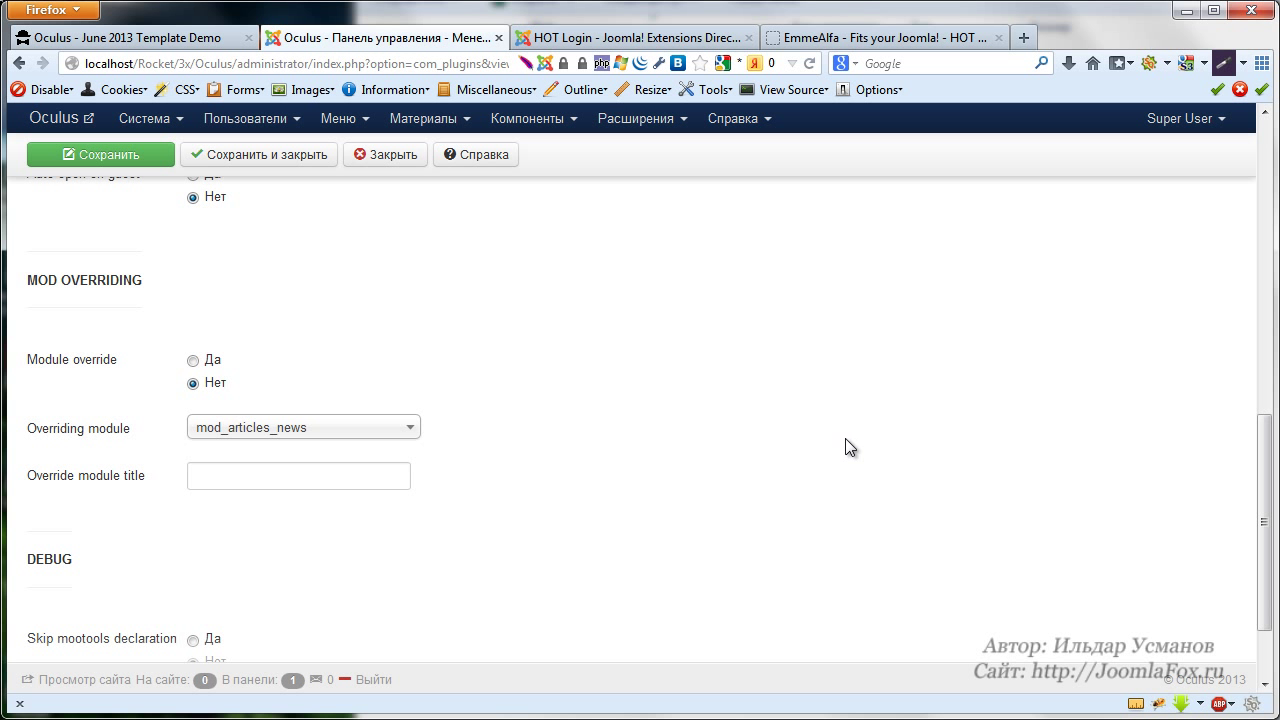
scroll(826, 436, "up", 10)
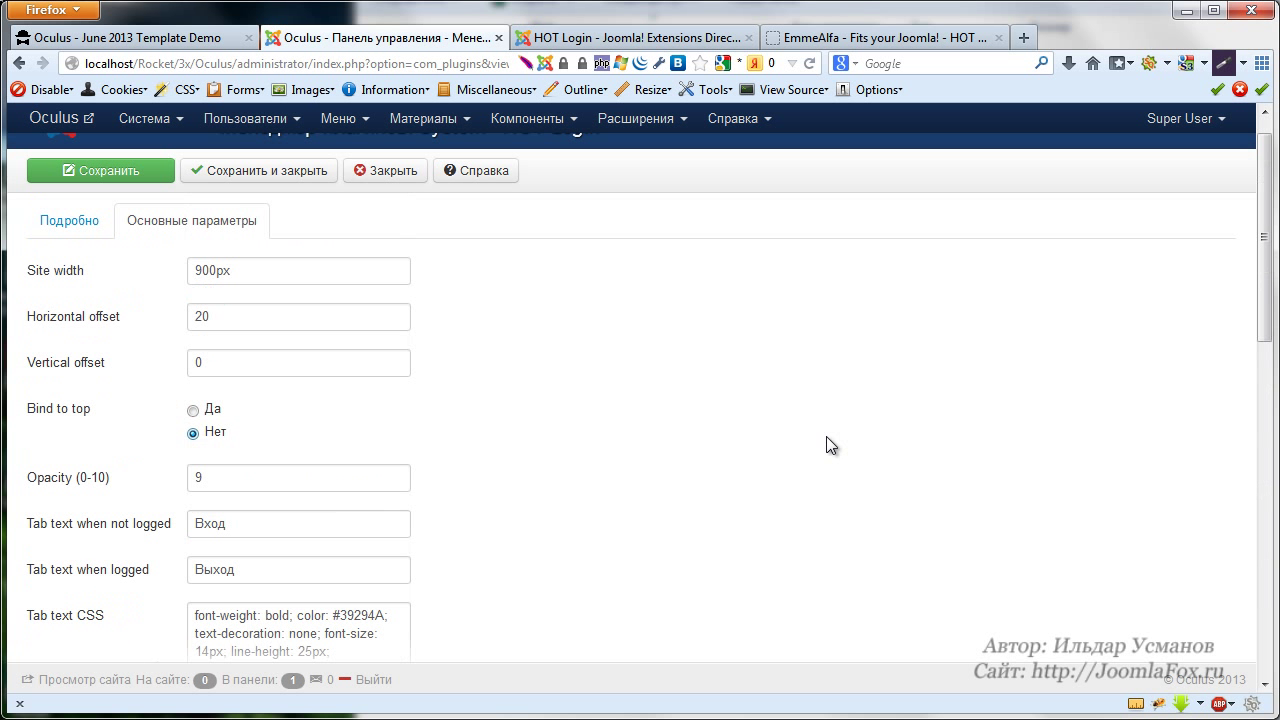
left_click(640, 118)
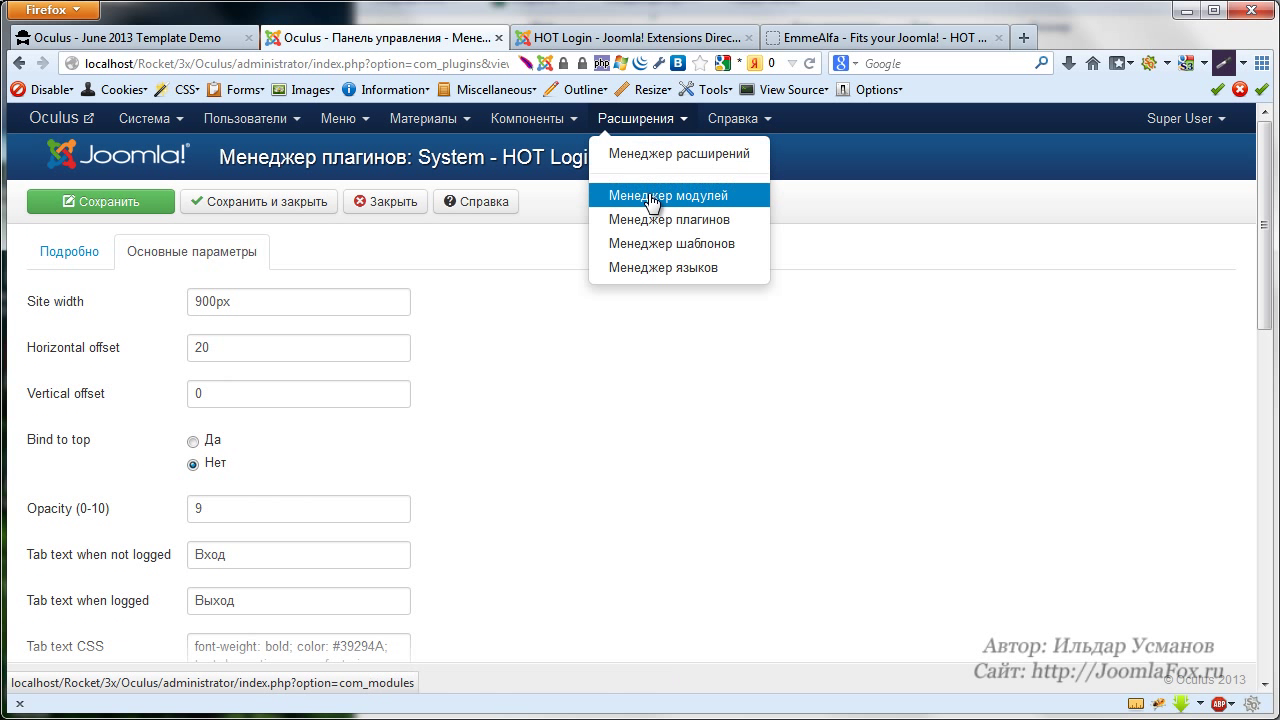
Unpublish the Header Login module in the Module Manager, then scroll to the Oculus site footer
left_click(651, 196)
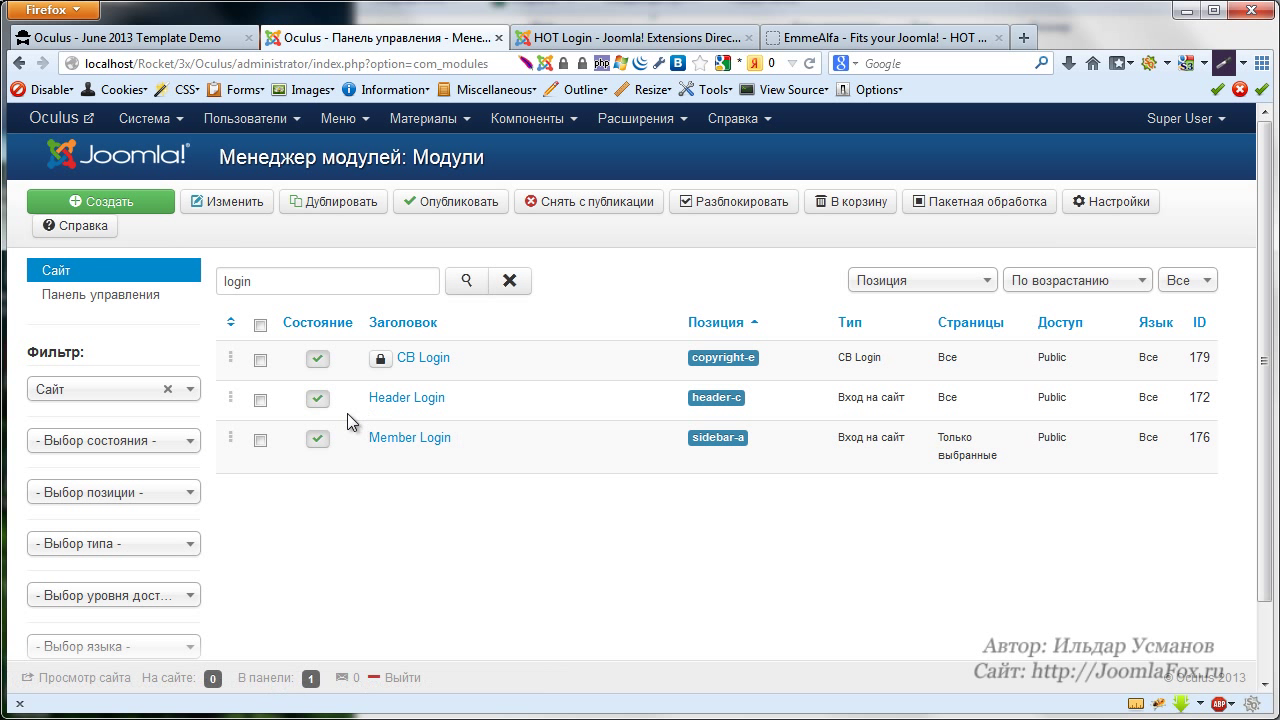
left_click(317, 400)
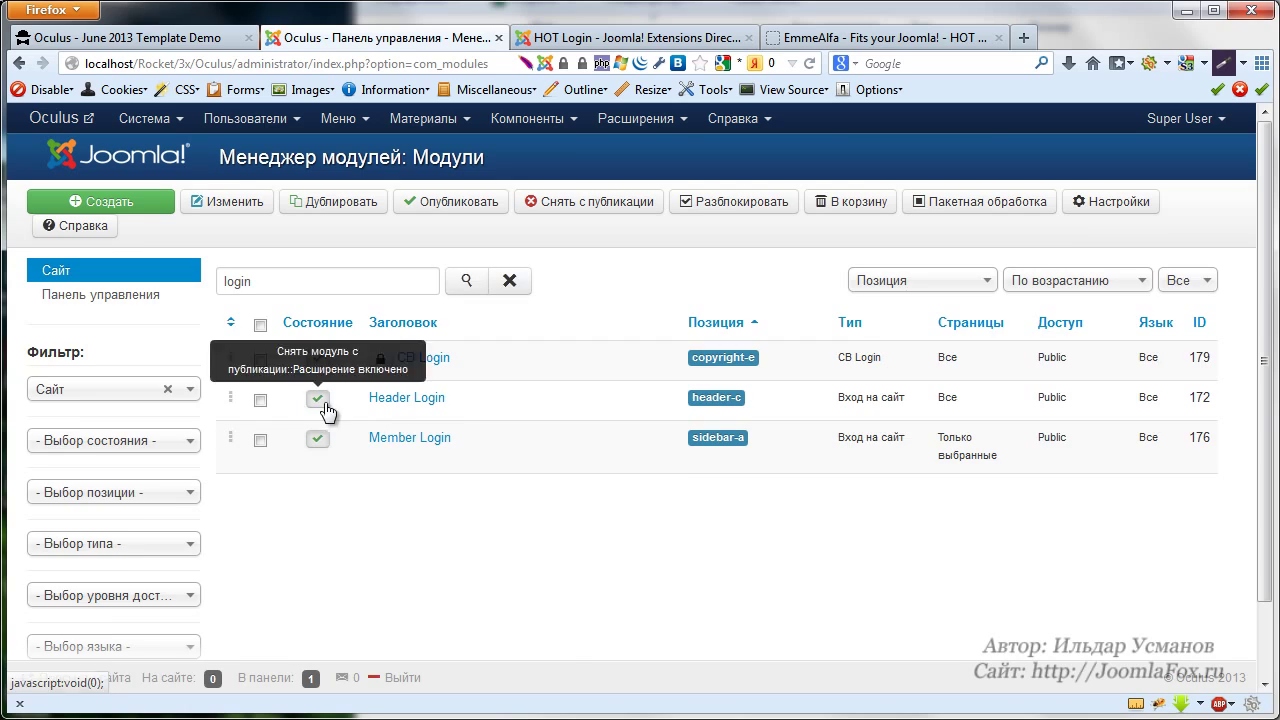
left_click(200, 37)
scroll(565, 349, "down", 5)
scroll(566, 348, "down", 10)
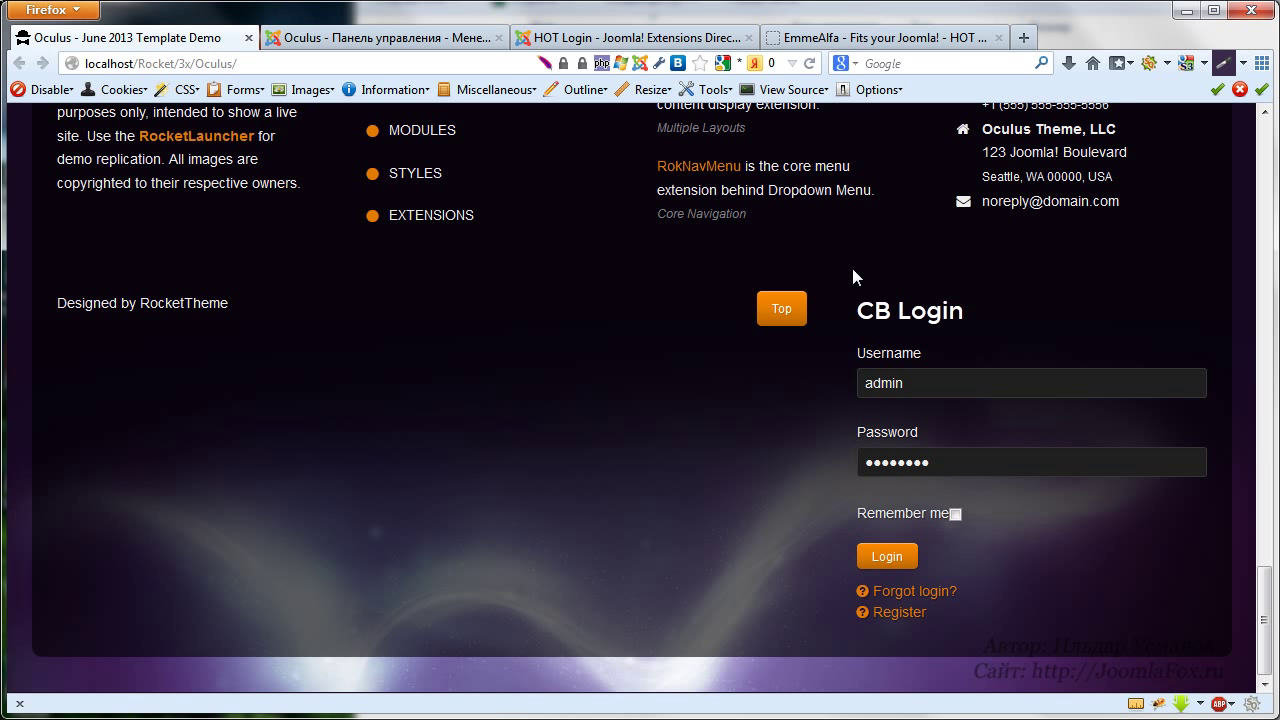
Scroll the Oculus page to compare the header and CB Login footer forms, then return to the modules list
scroll(853, 270, "up", 20)
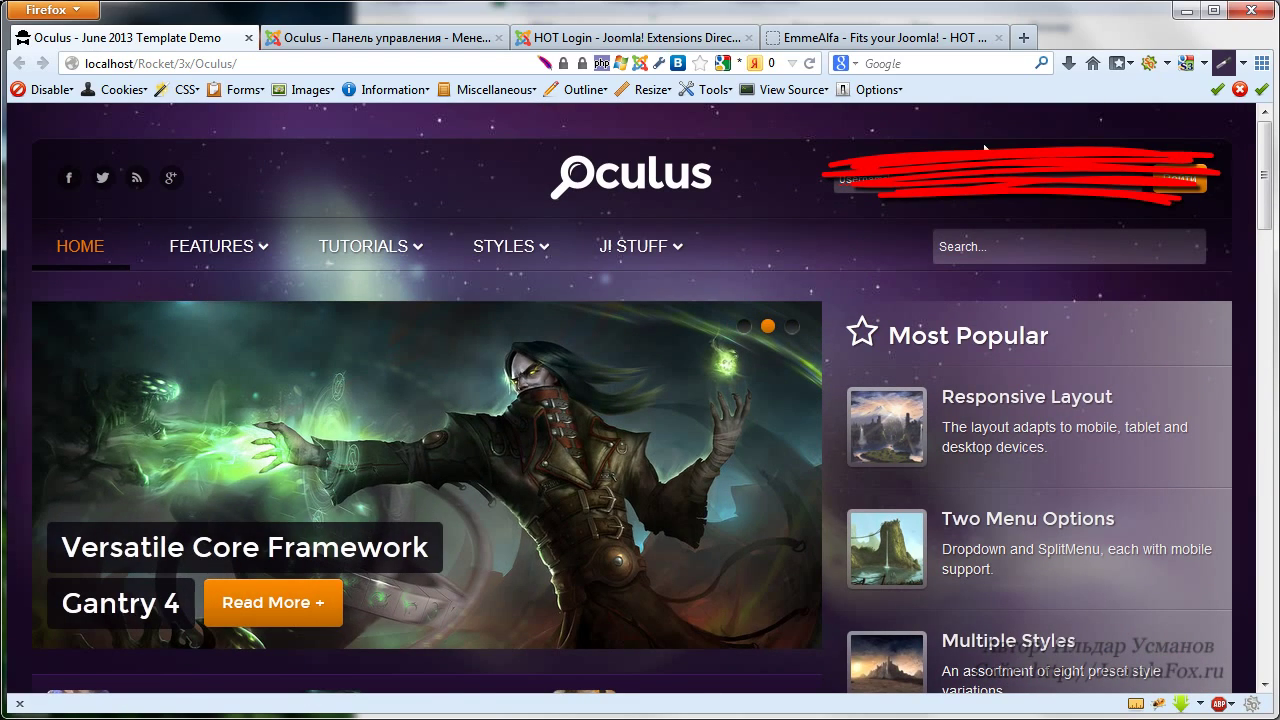
scroll(1221, 234, "down", 20)
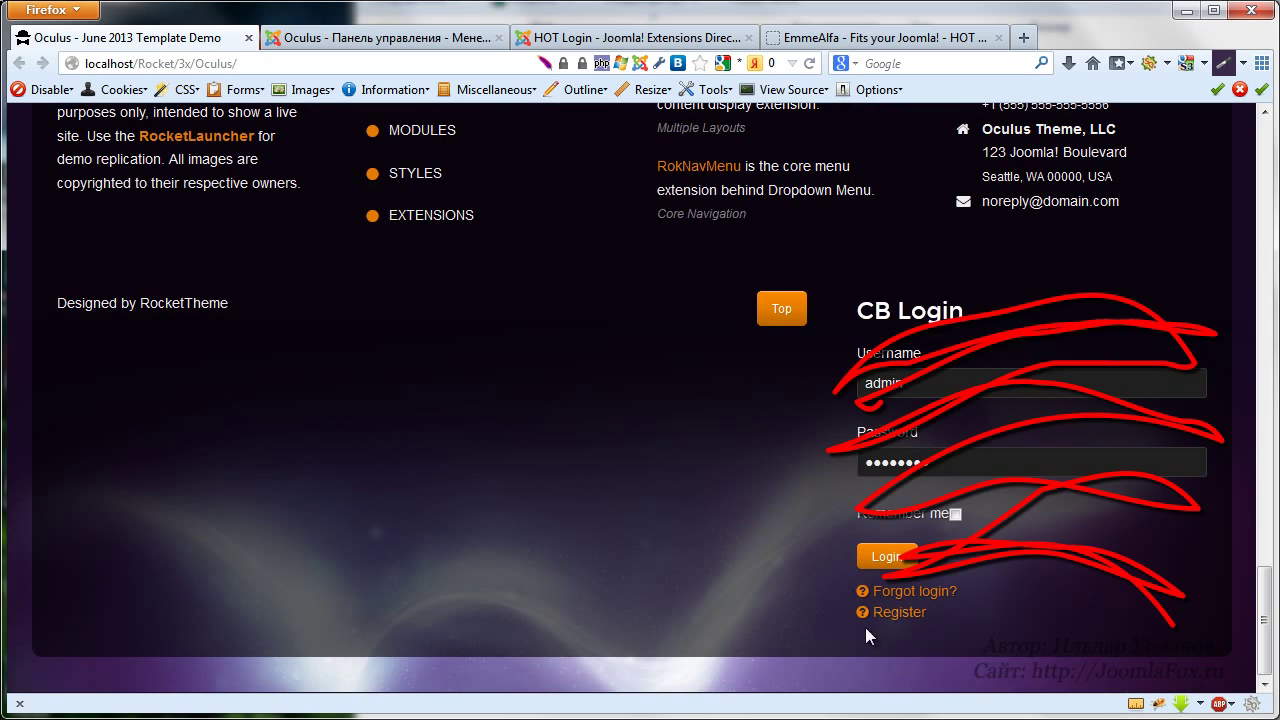
scroll(865, 627, "up", 20)
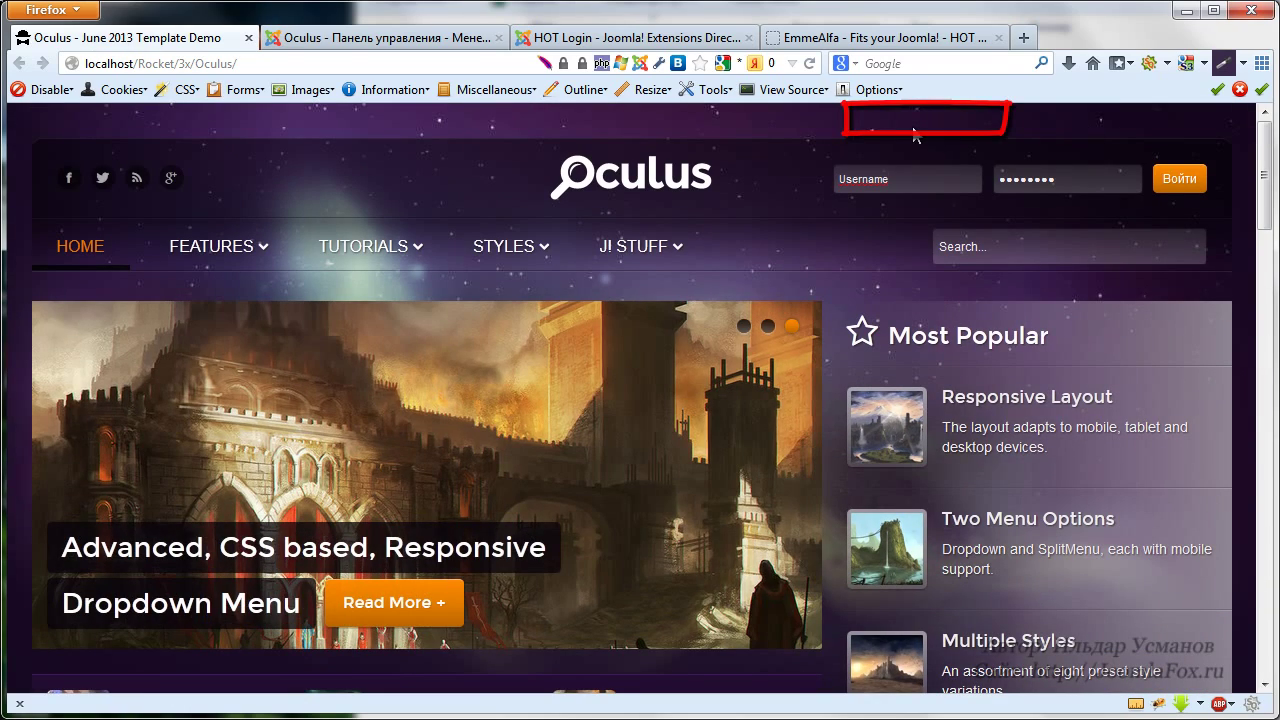
left_click(440, 40)
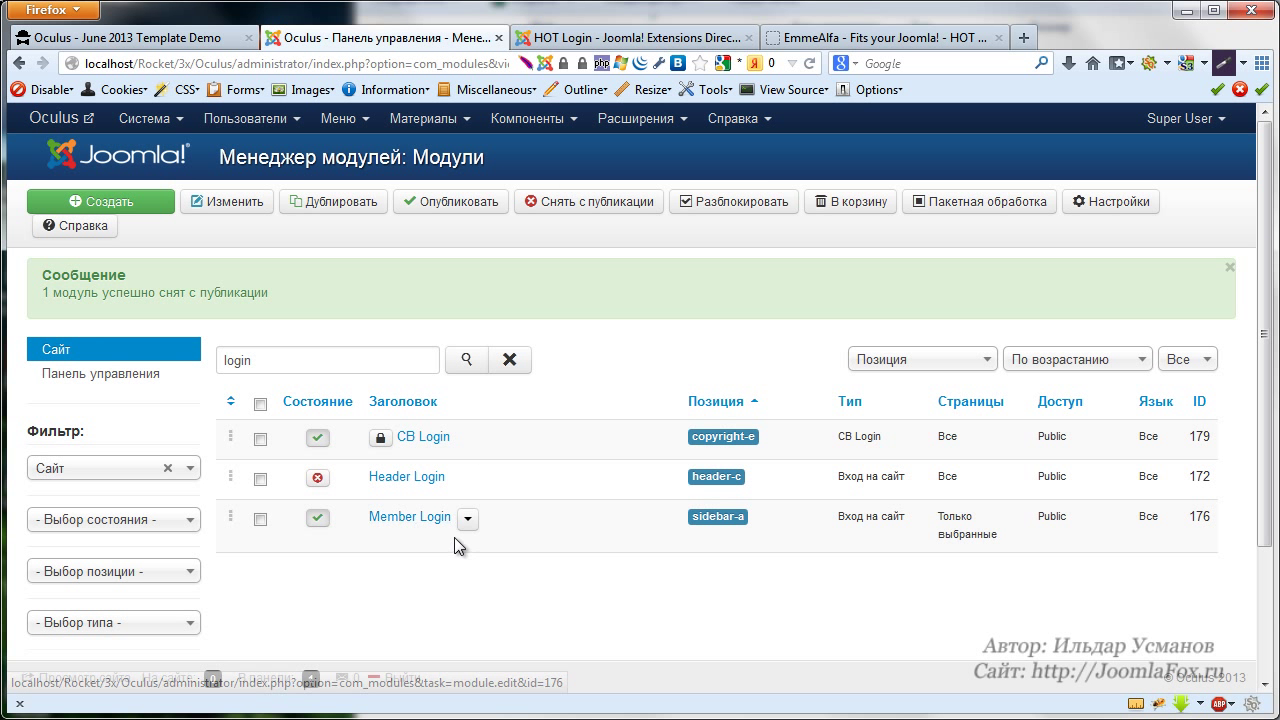
Open the System - HOT Login plugin's basic parameters from the Plugin Manager
left_click(640, 118)
left_click(642, 220)
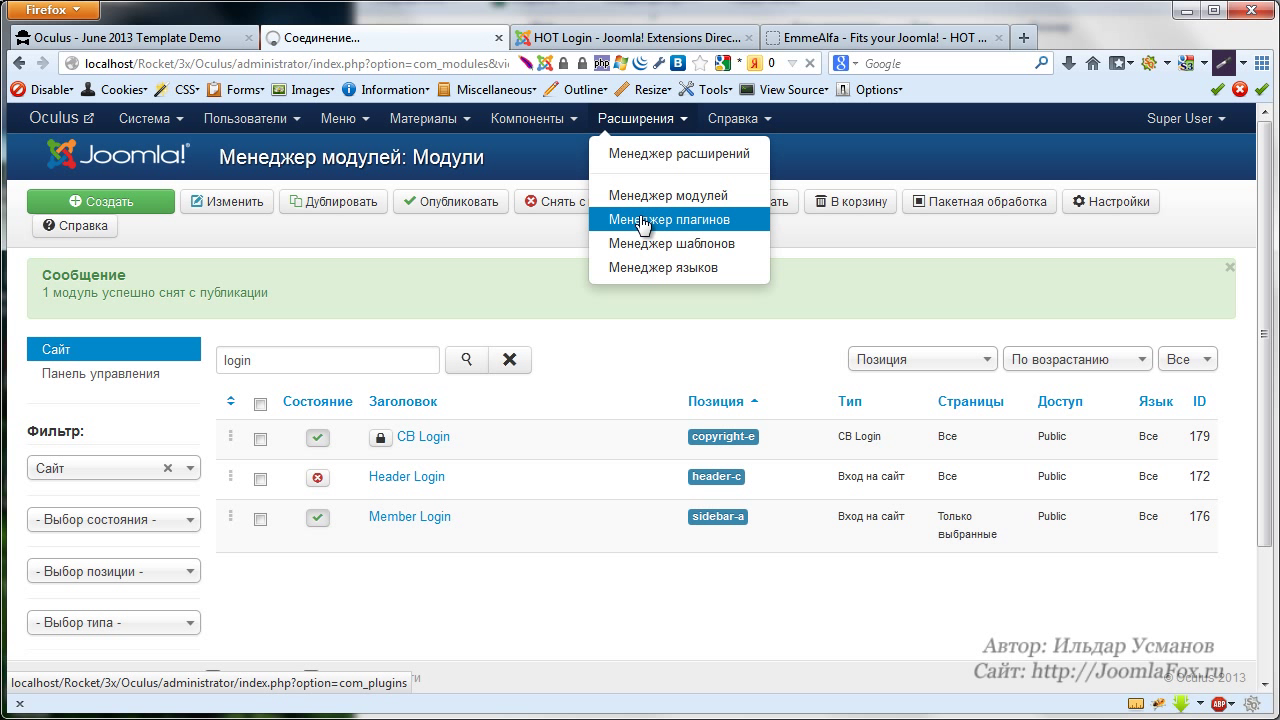
left_click(455, 336)
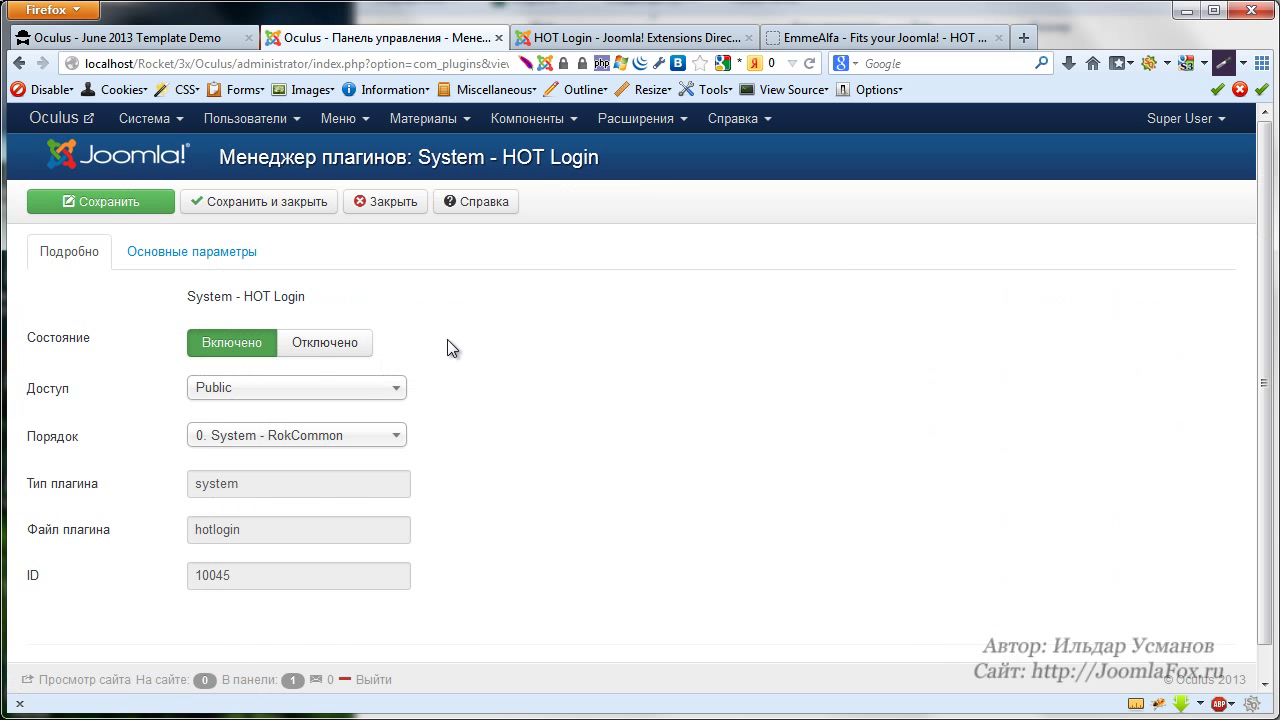
left_click(168, 251)
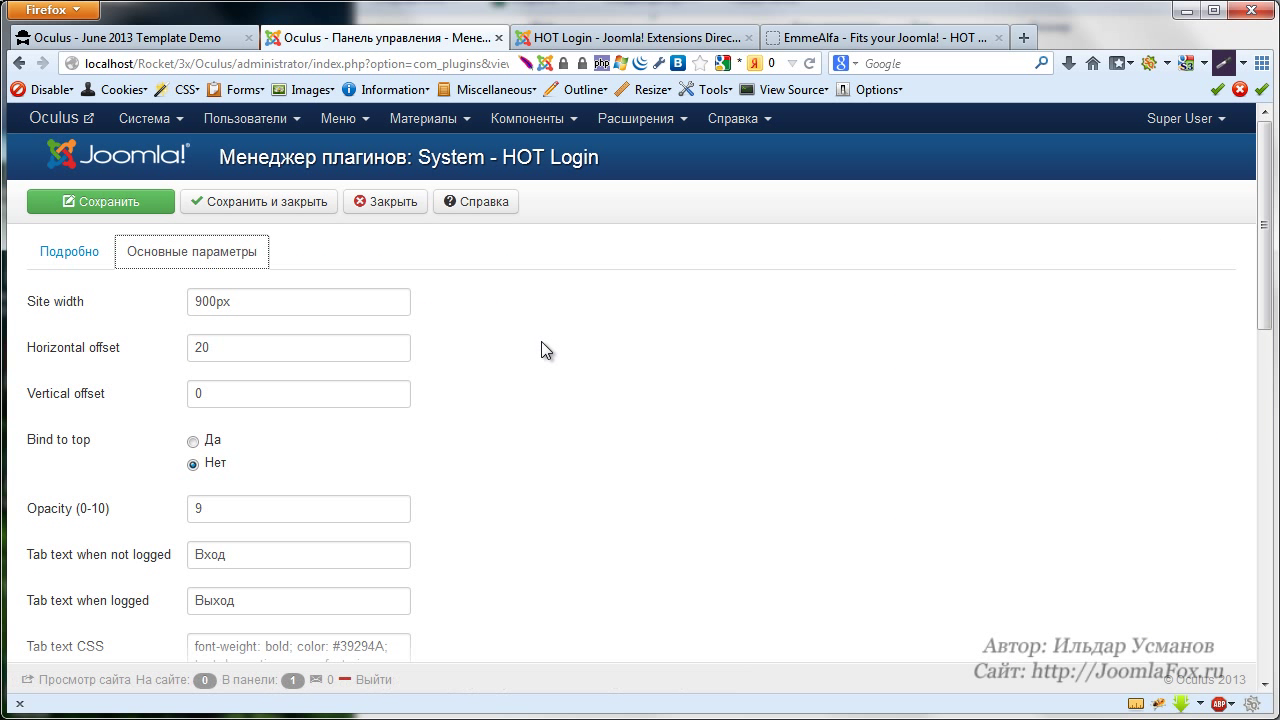
Set mod_cblogin as the overriding module, save, and go to the Oculus site
scroll(541, 341, "down", 5)
scroll(541, 342, "down", 5)
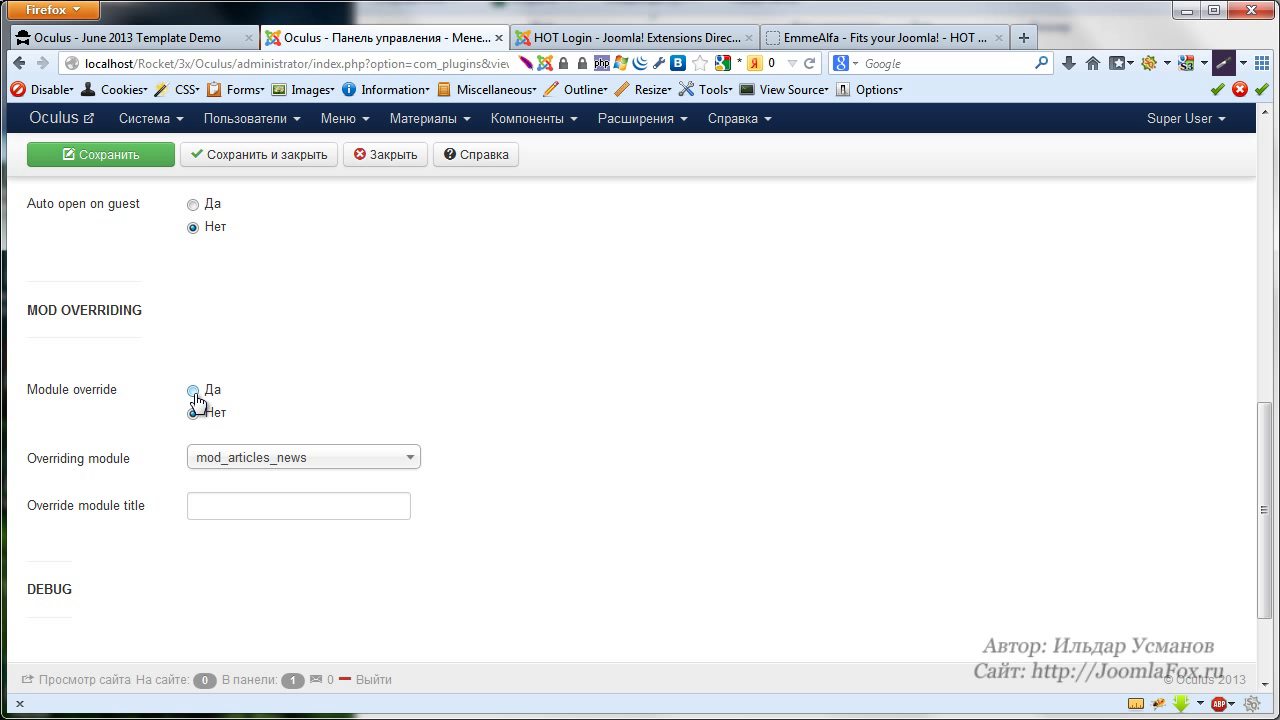
left_click(297, 464)
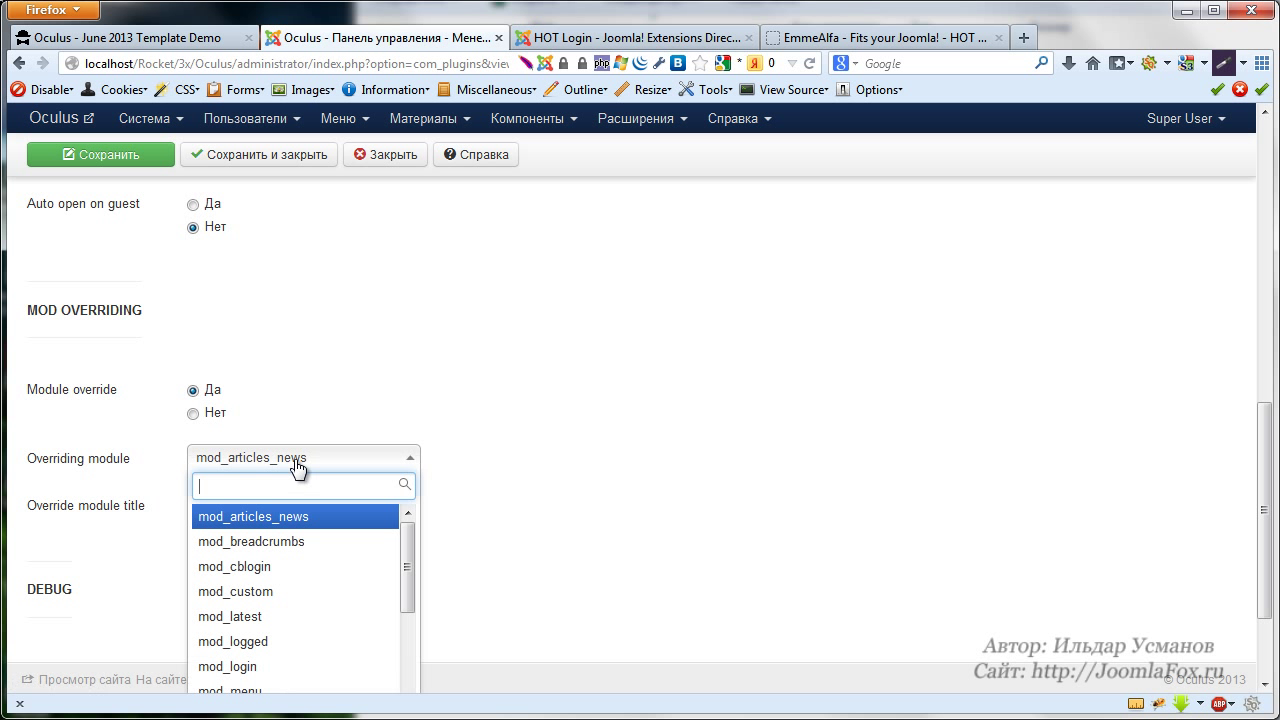
left_click(233, 578)
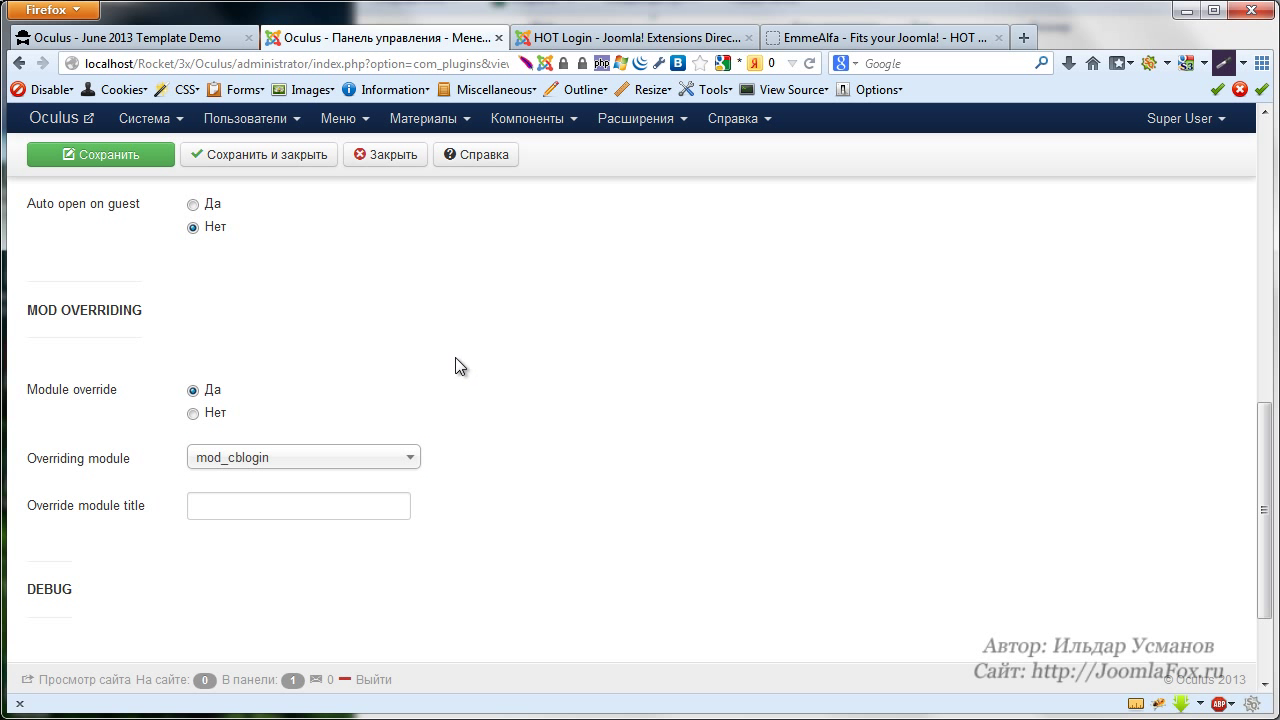
left_click(89, 160)
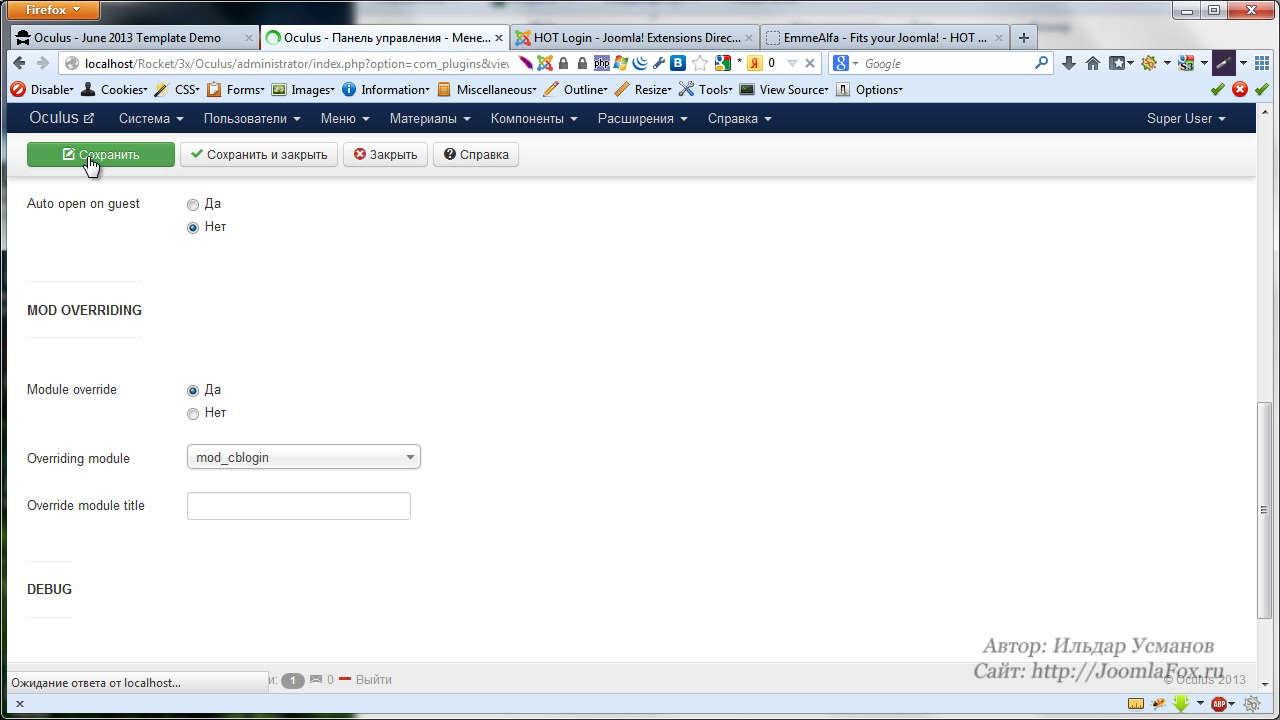
left_click(130, 37)
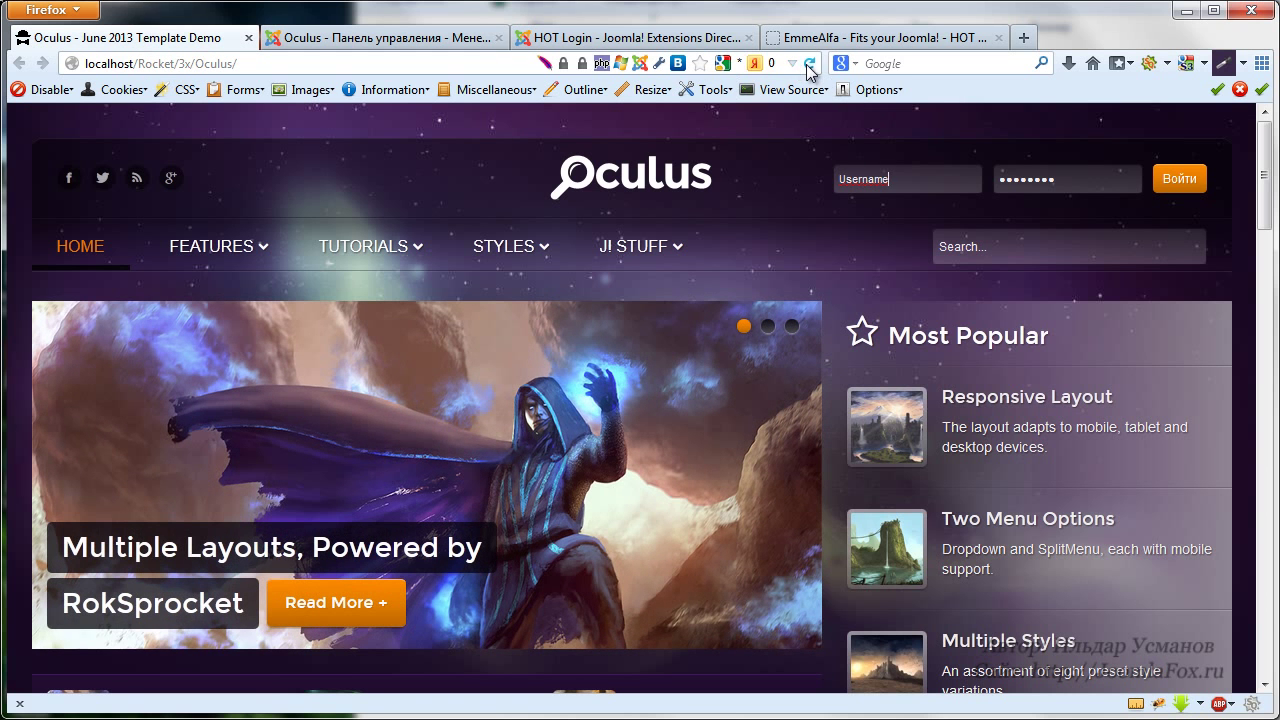
Reload the Oculus site and slide open the HOT Login panel
left_click(809, 63)
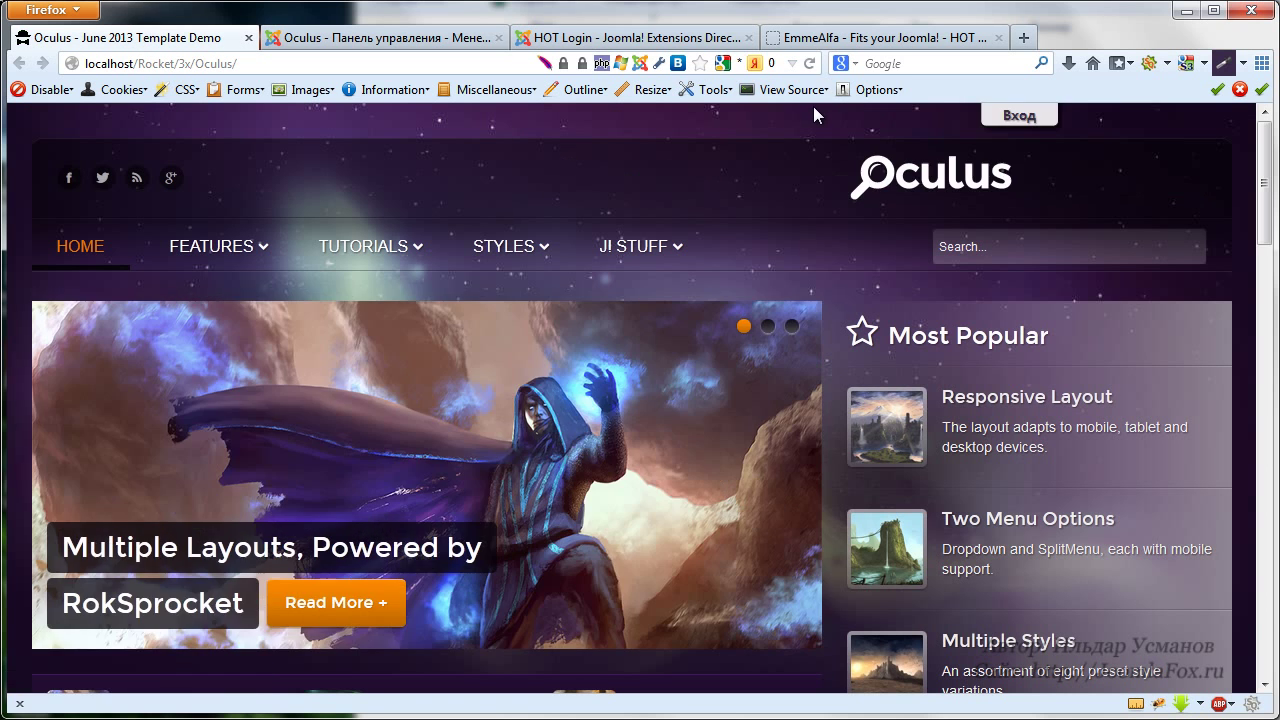
scroll(1053, 156, "down", 10)
scroll(1053, 156, "down", 10)
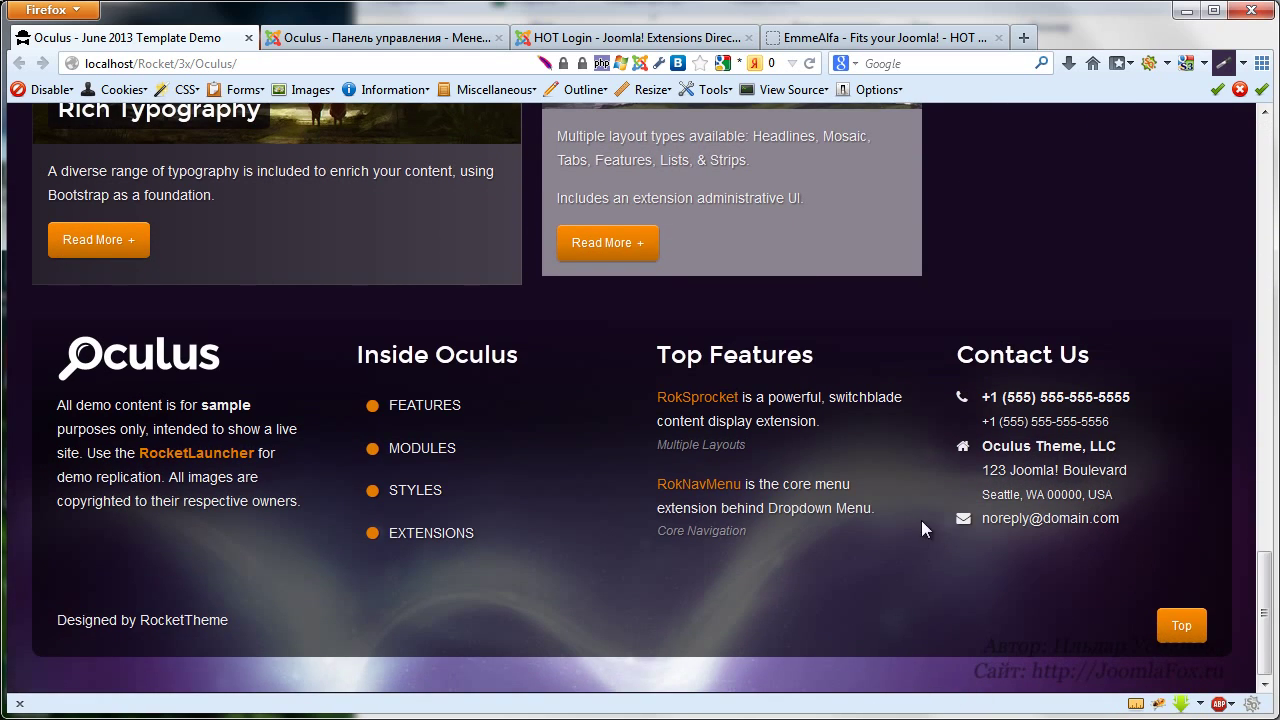
scroll(1227, 662, "up", 20)
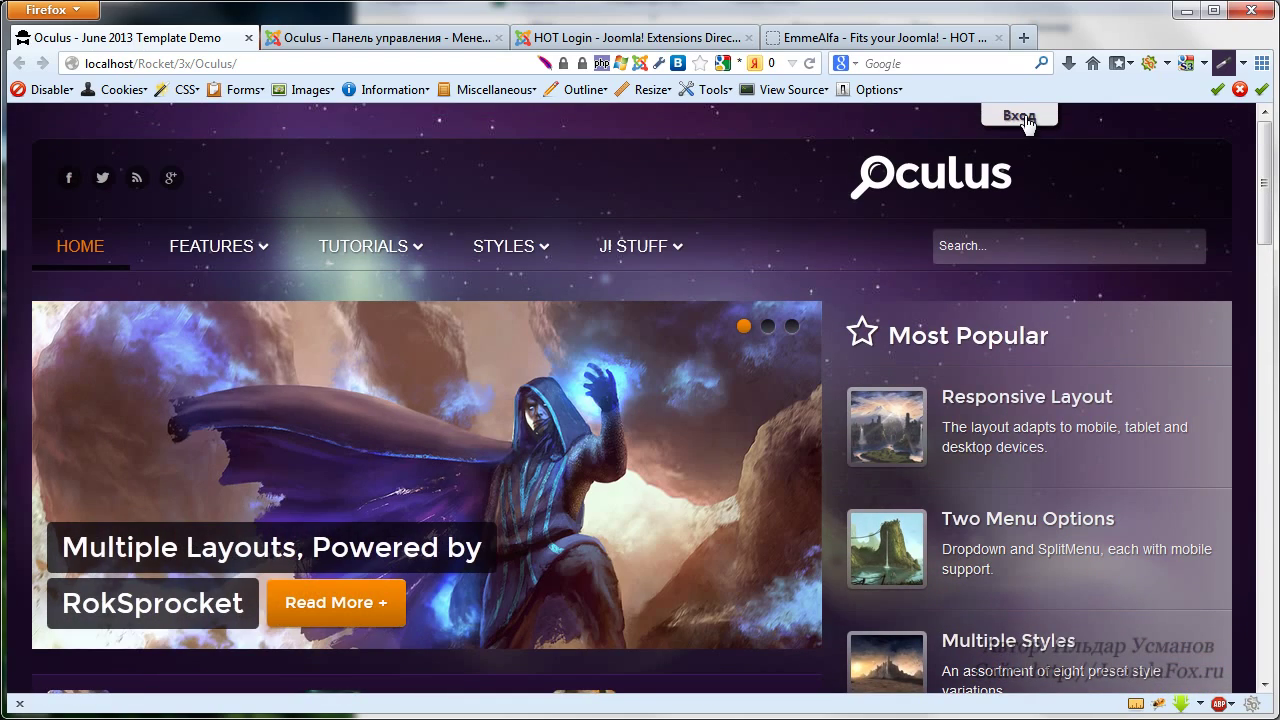
left_click(1020, 116)
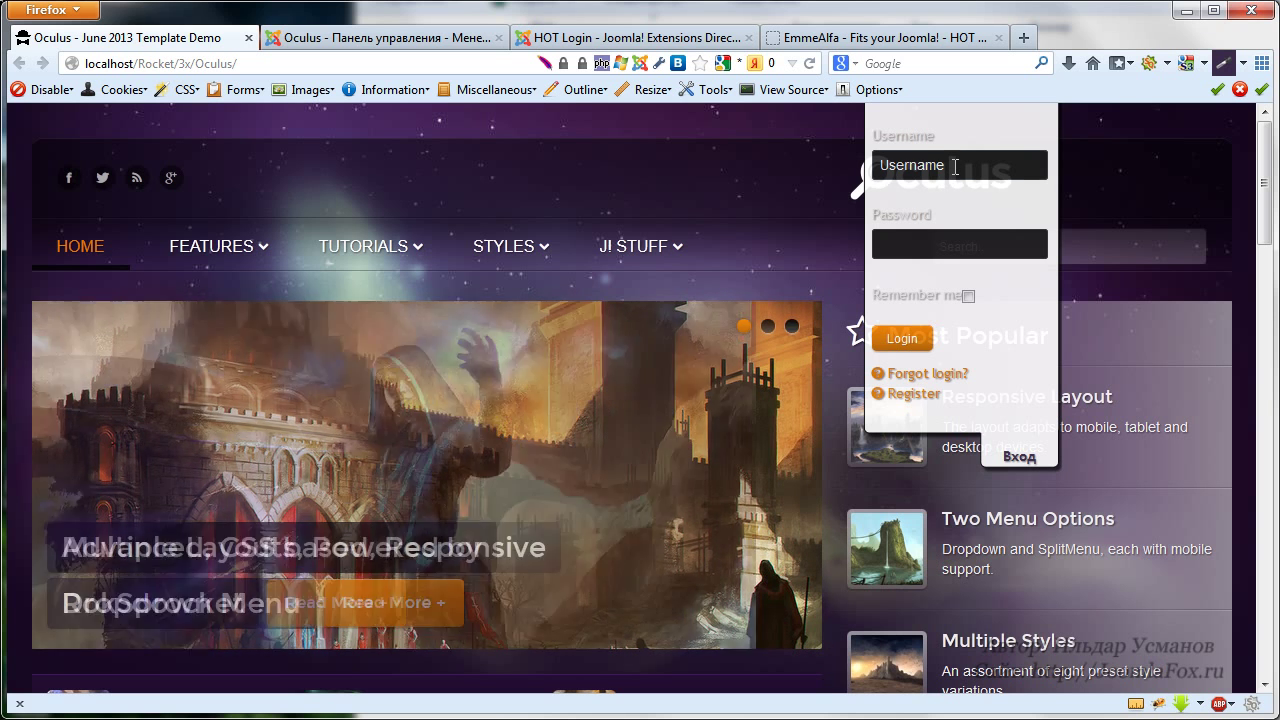
Sign in with the admin username and password in the panel, then log out via Выход
left_click(955, 166)
key("Down")
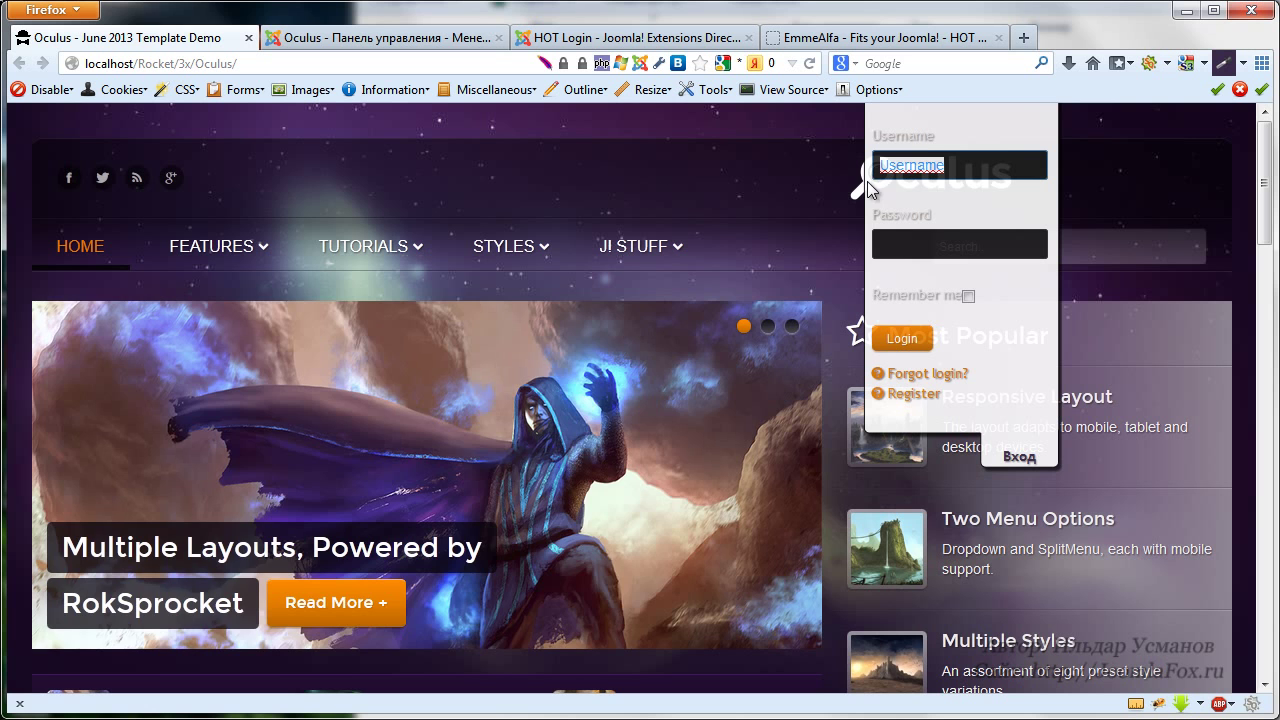
key("Return")
type("admin")
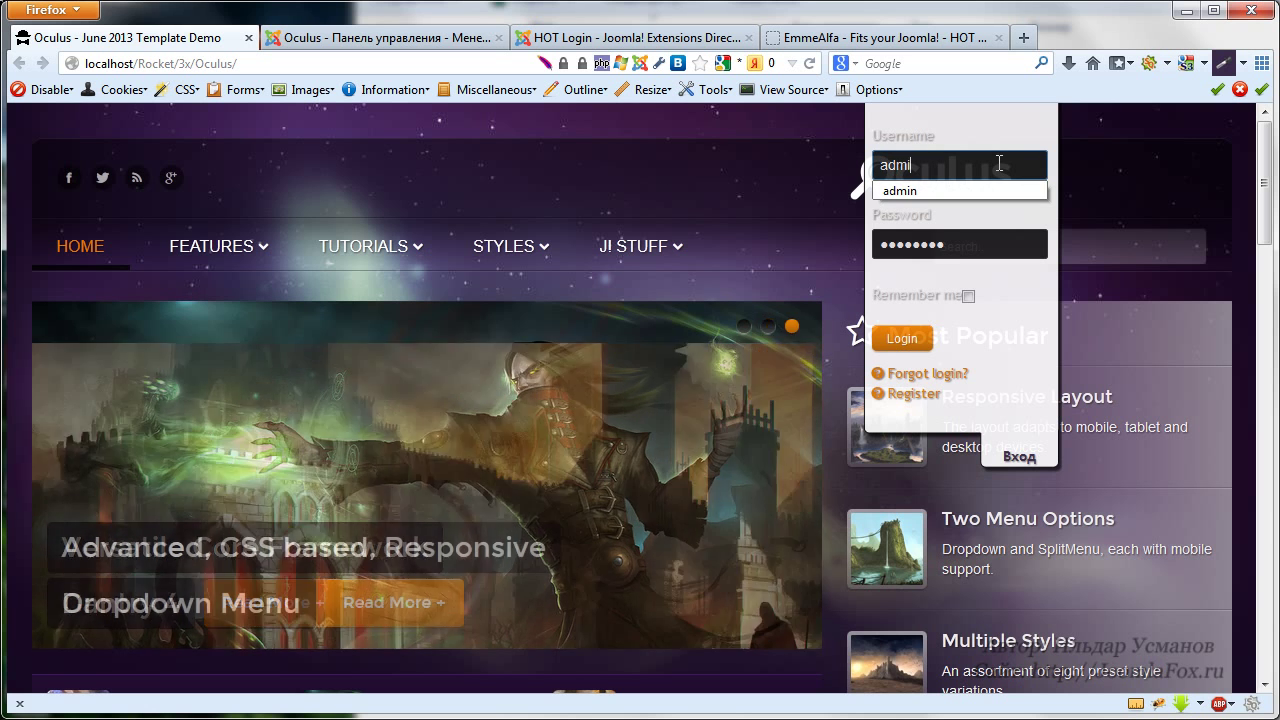
key("Tab")
type("admin123")
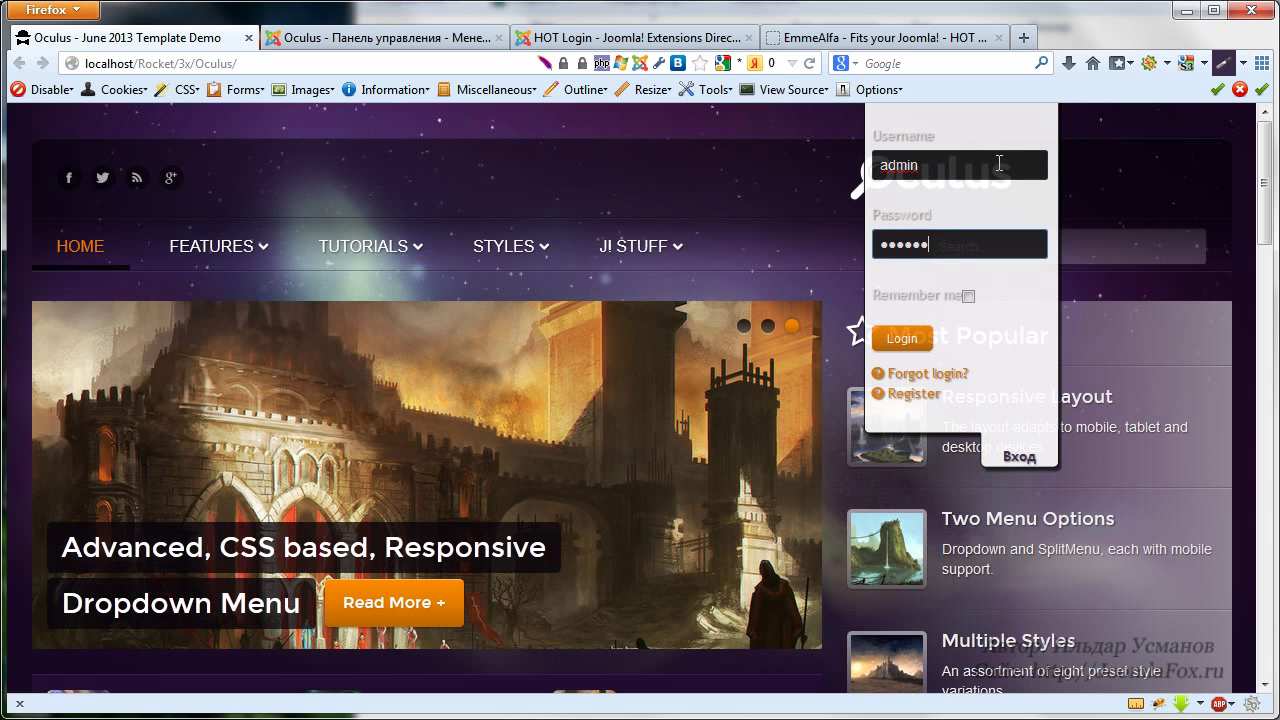
key("Return")
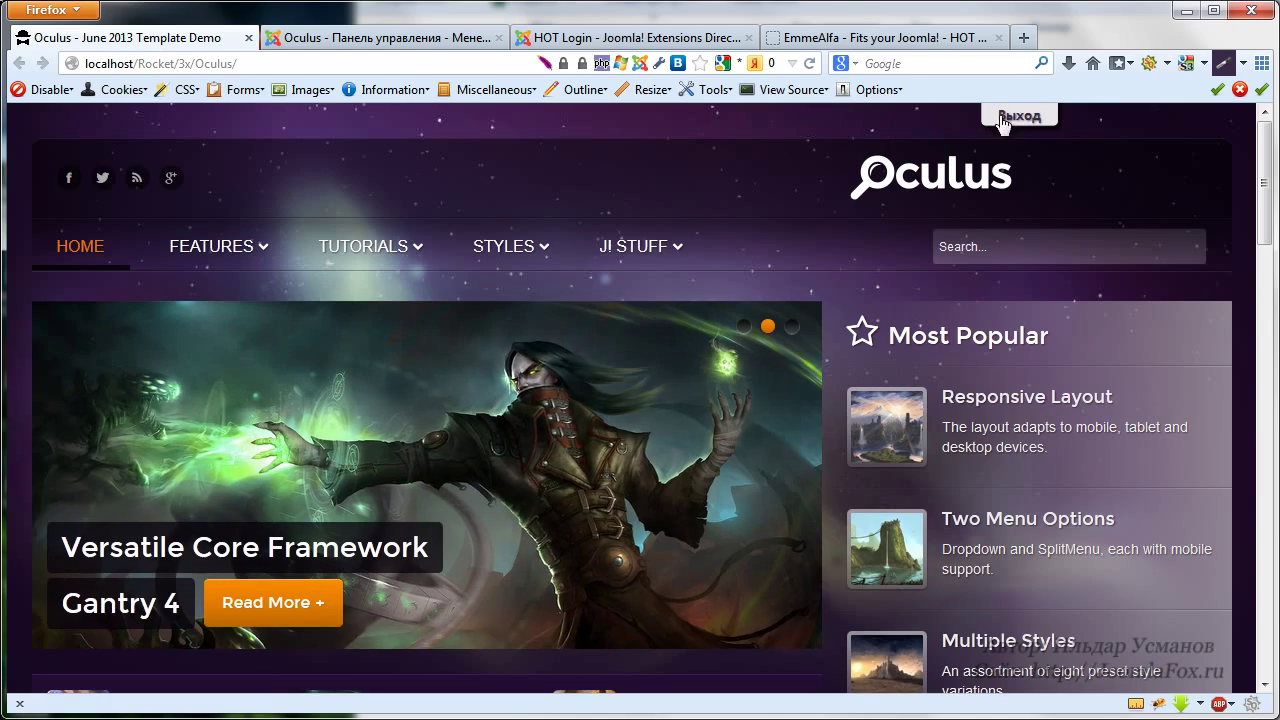
left_click(1002, 118)
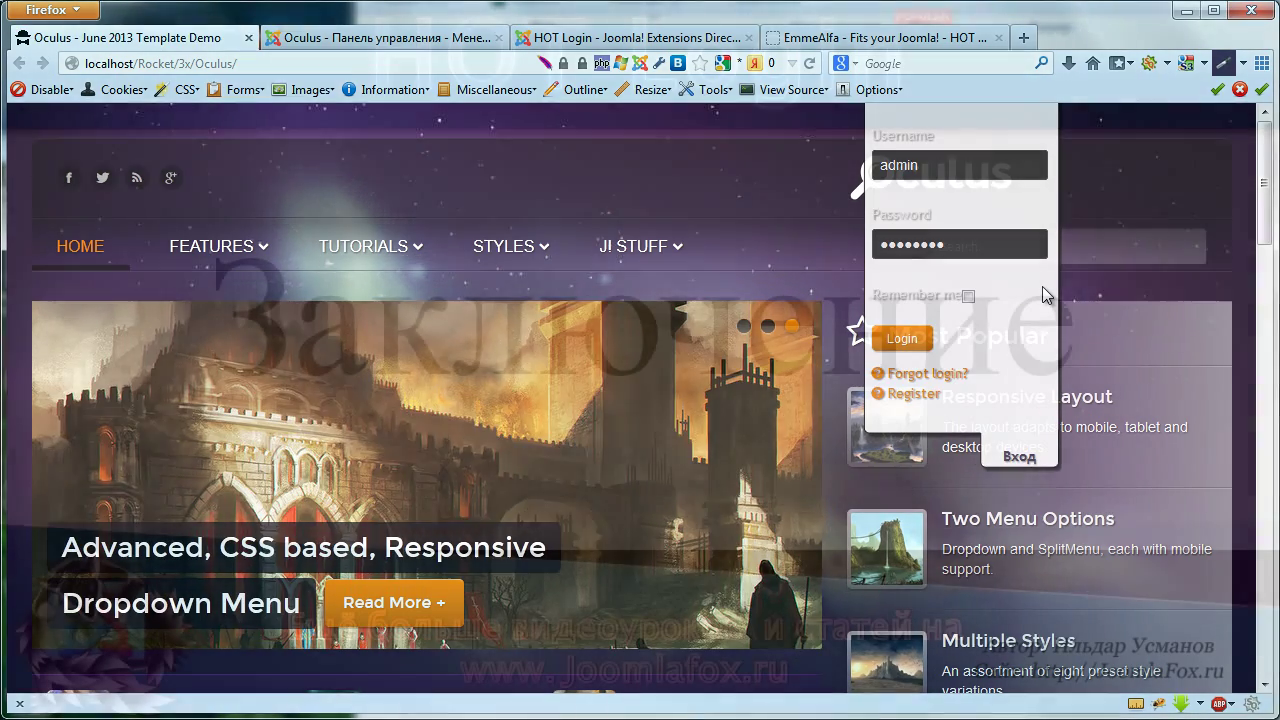